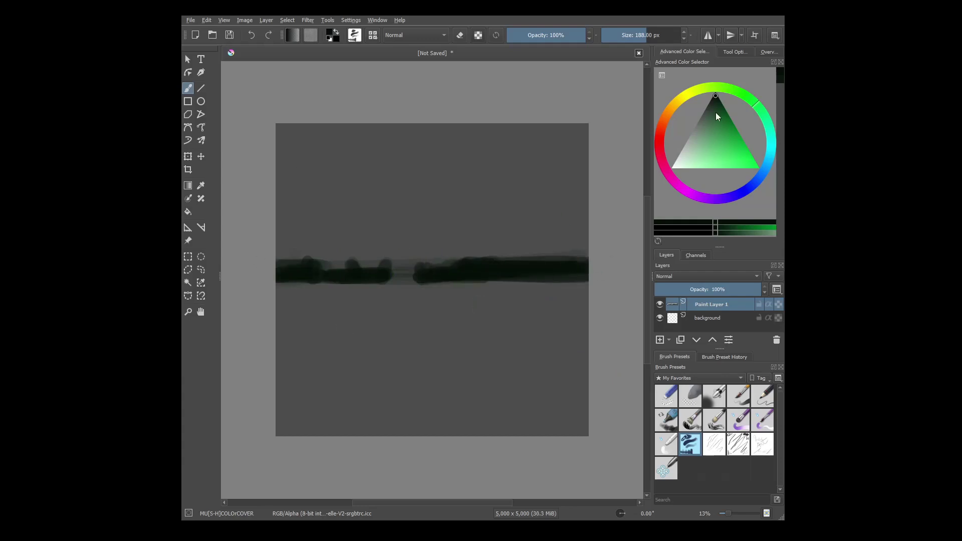
Paint a near-black yellow-green shadow strip along the lower edge of the dark horizon band
left_click(713, 88)
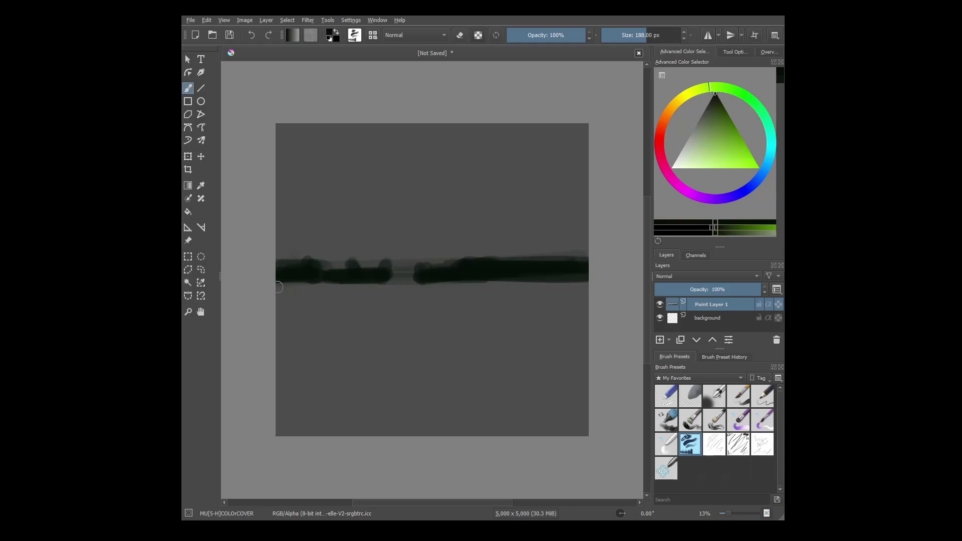
mouse_move(279, 288)
left_mouse_down()
mouse_move(552, 287)
mouse_move(280, 299)
left_mouse_up()
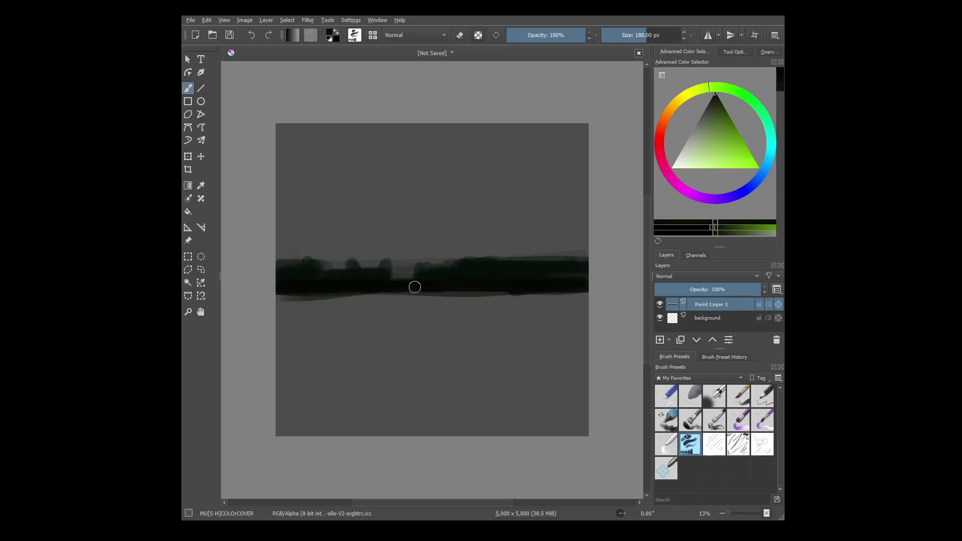
mouse_move(328, 266)
left_mouse_down()
mouse_move(460, 262)
mouse_move(471, 273)
mouse_move(506, 276)
left_mouse_up()
Dab dark green foliage patches along the tree line, reducing the brush size for the strokes on the right half
left_click(567, 274, "ctrl")
mouse_move(312, 278)
left_mouse_down()
mouse_move(368, 261)
mouse_move(344, 270)
mouse_move(382, 278)
left_mouse_up()
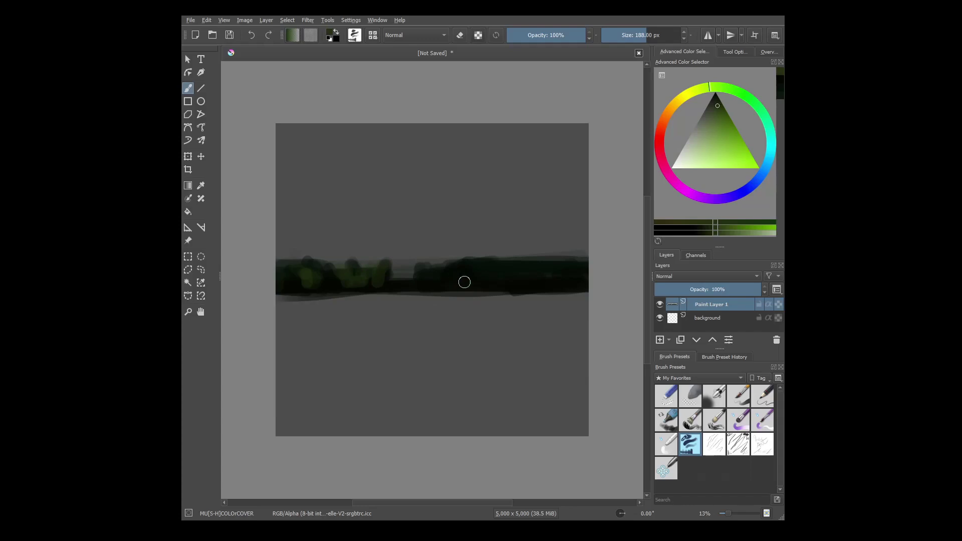
left_click(471, 278)
left_click(523, 268)
left_click_drag(561, 270, 577, 271)
key("bracketleft")
left_click_drag(477, 284, 586, 286)
Add yellow-green foliage highlights along the tree line and orange-brown tops on its left half
left_click(535, 259, "ctrl")
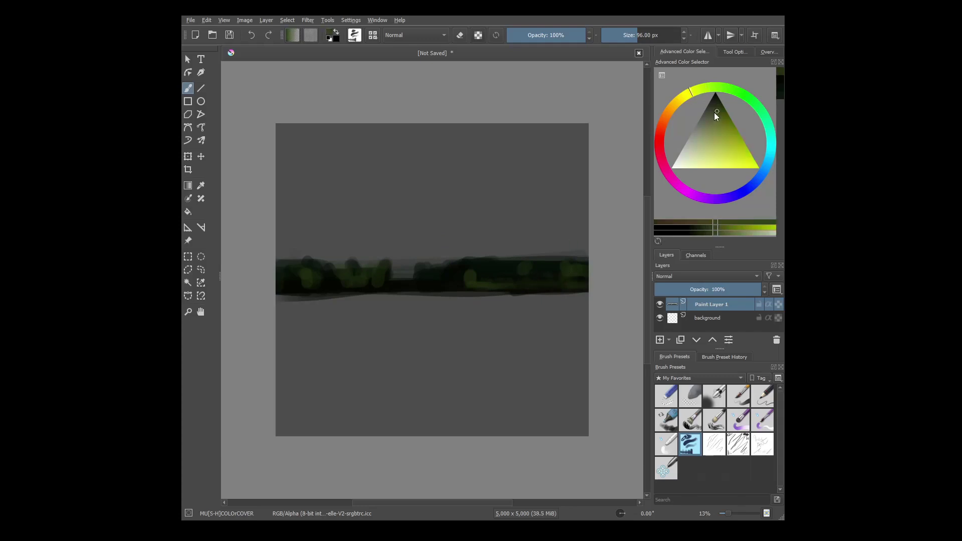
mouse_move(458, 261)
left_mouse_down()
mouse_move(496, 270)
mouse_move(586, 268)
left_mouse_up()
mouse_move(376, 271)
left_mouse_down()
mouse_move(297, 272)
mouse_move(321, 264)
mouse_move(280, 260)
mouse_move(377, 260)
mouse_move(328, 263)
left_mouse_up()
left_click(301, 267, "ctrl")
left_click(321, 264, "ctrl")
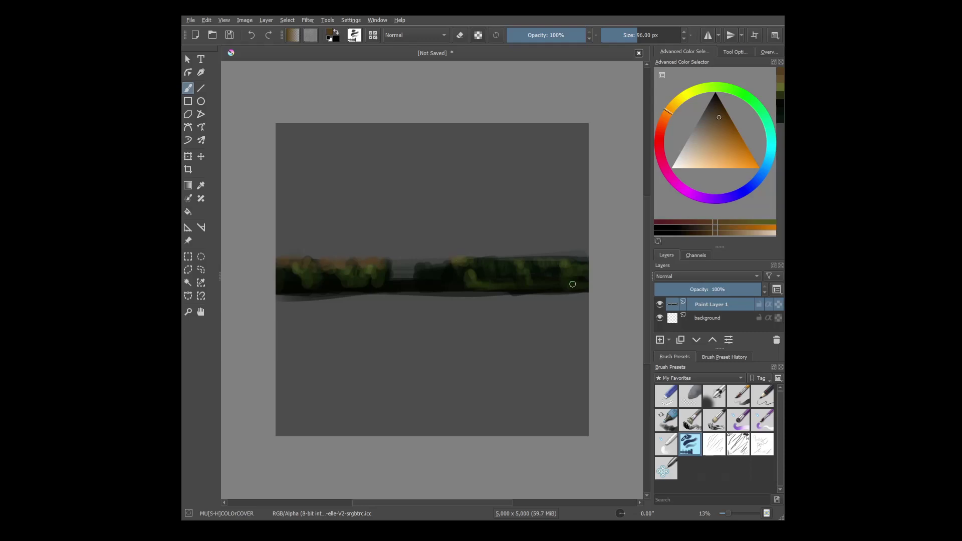
Paint near-black gaps and outlines between the trees on the left half with a 38 px brush
scroll(264, 273, "up", 4)
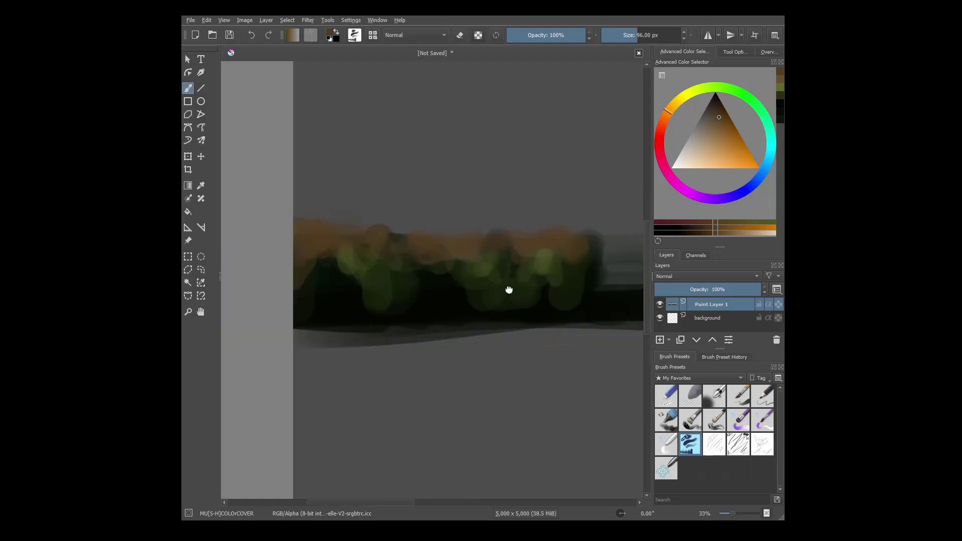
left_click(344, 275, "ctrl")
key("bracketleft")
key("bracketleft")
key("bracketleft")
left_click_drag(329, 239, 328, 262)
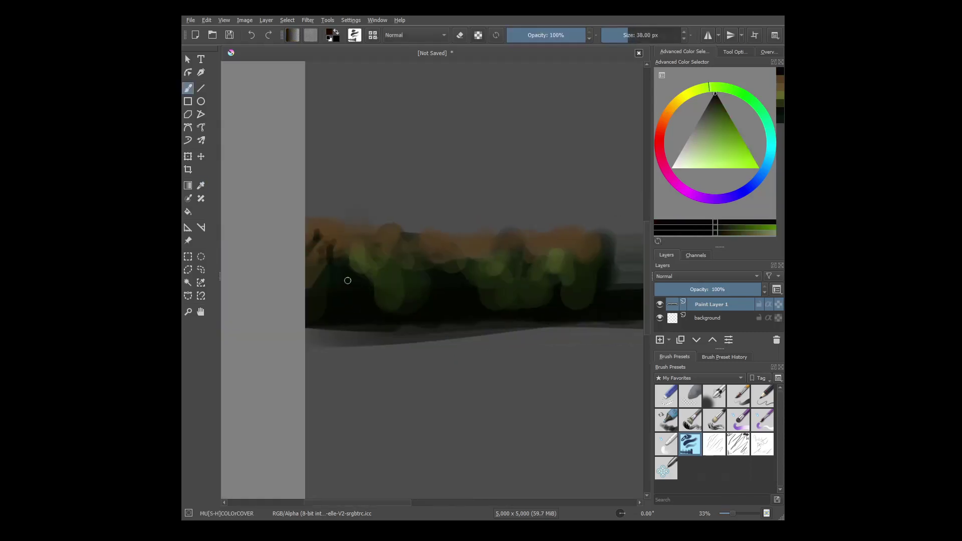
left_click_drag(375, 232, 381, 257)
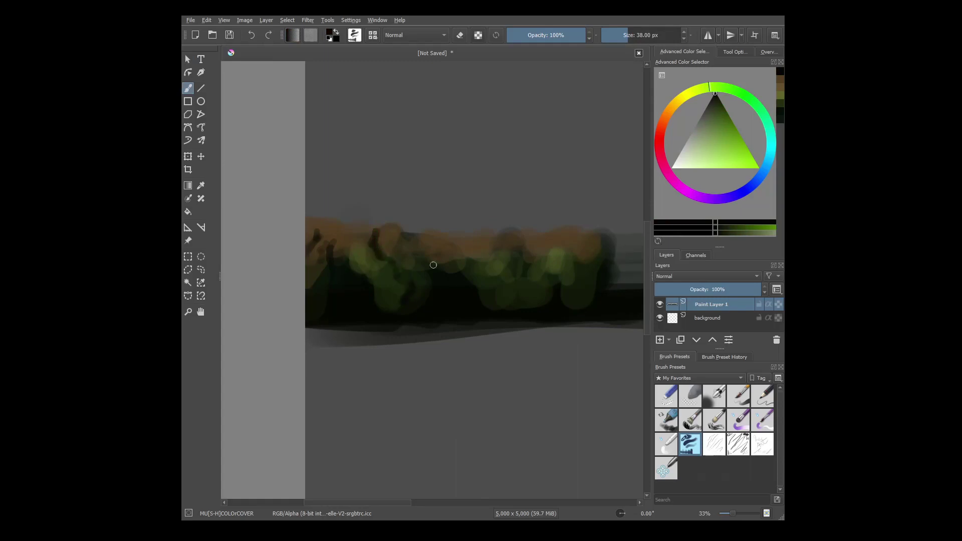
mouse_move(307, 215)
left_mouse_down()
mouse_move(462, 235)
mouse_move(496, 259)
left_mouse_up()
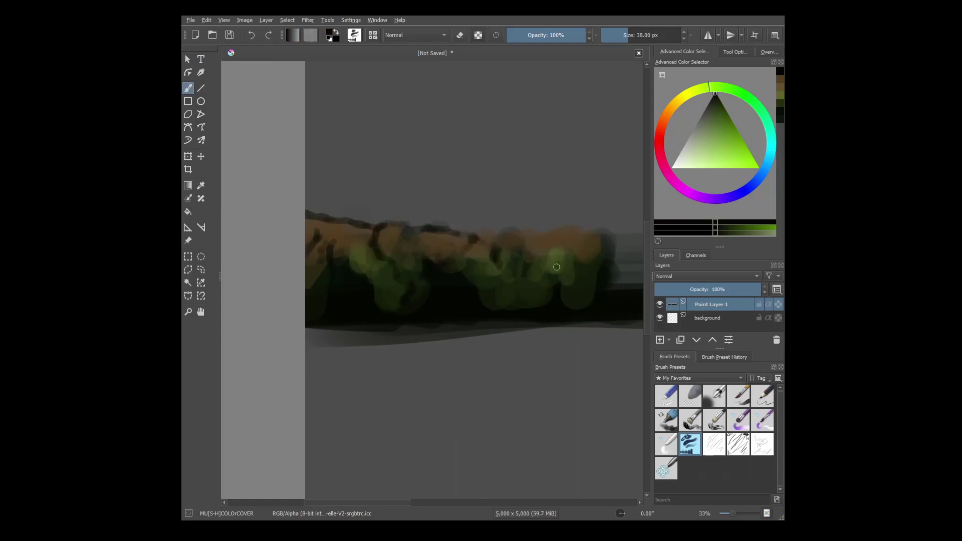
left_click_drag(555, 254, 554, 275)
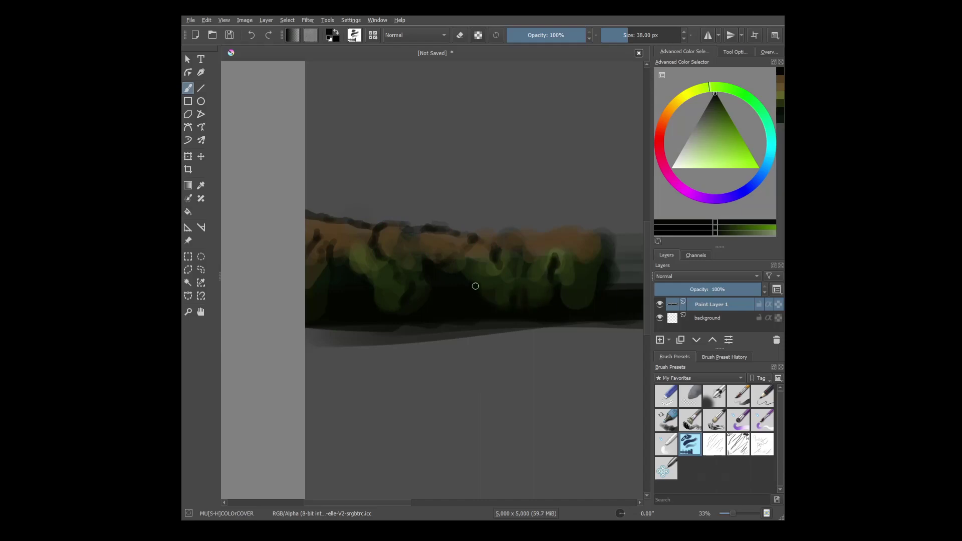
Enlarge the brush to 78 px and tone down the left treetops with dark brown sampled from the tree line
key("minus")
key("minus")
key("minus")
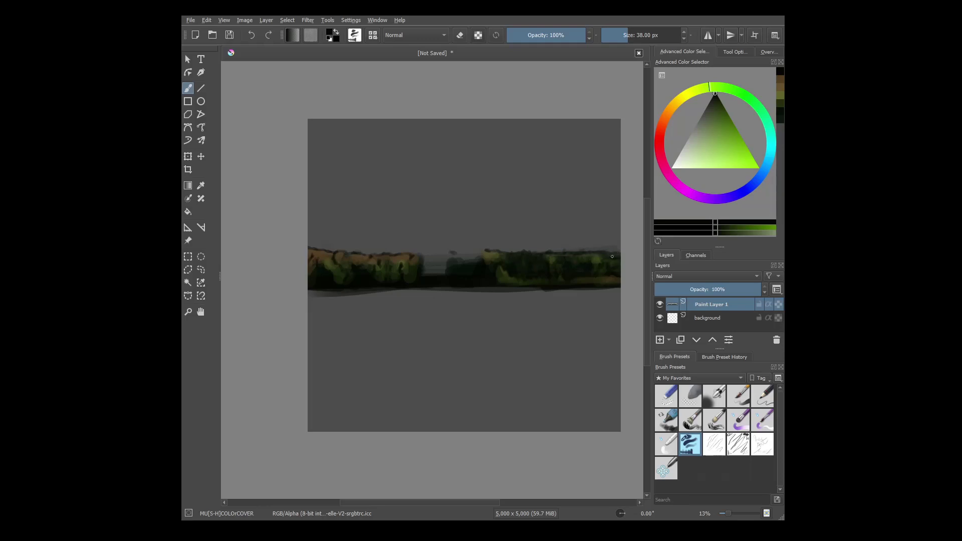
left_click(441, 230, "ctrl")
key("bracketright")
key("bracketright")
key("bracketright")
key("bracketright")
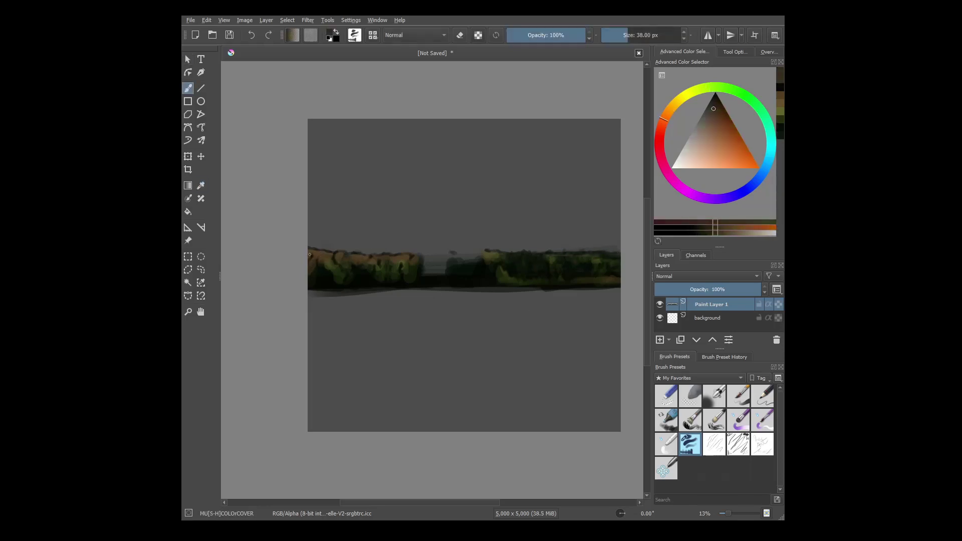
left_click(312, 252, "ctrl")
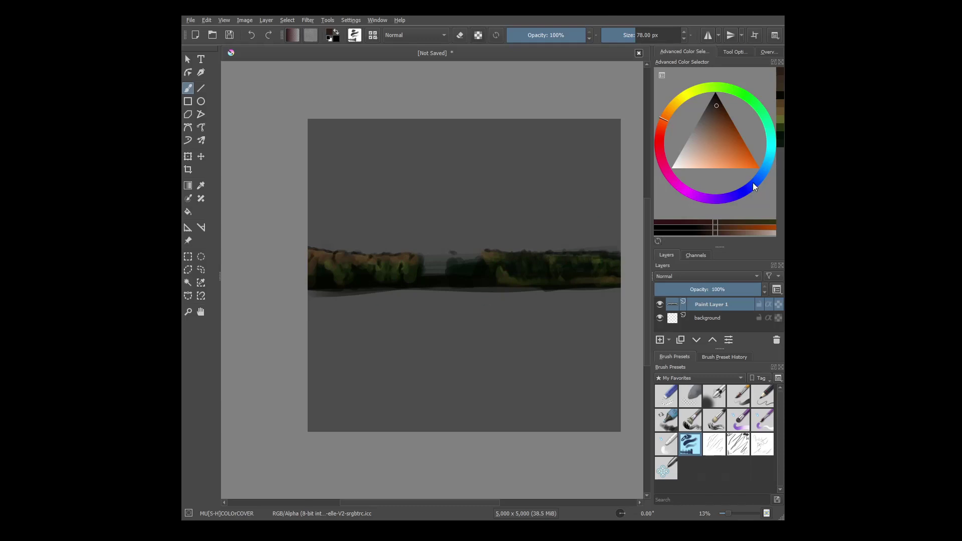
Paint a blue sky that pales toward the tree line with the Airbrush Soft preset at 1,000 px
mouse_move(753, 186)
left_mouse_down()
mouse_move(713, 139)
mouse_move(764, 170)
left_mouse_up()
left_click(714, 396)
mouse_move(310, 146)
left_mouse_down()
mouse_move(563, 139)
mouse_move(481, 157)
left_mouse_up()
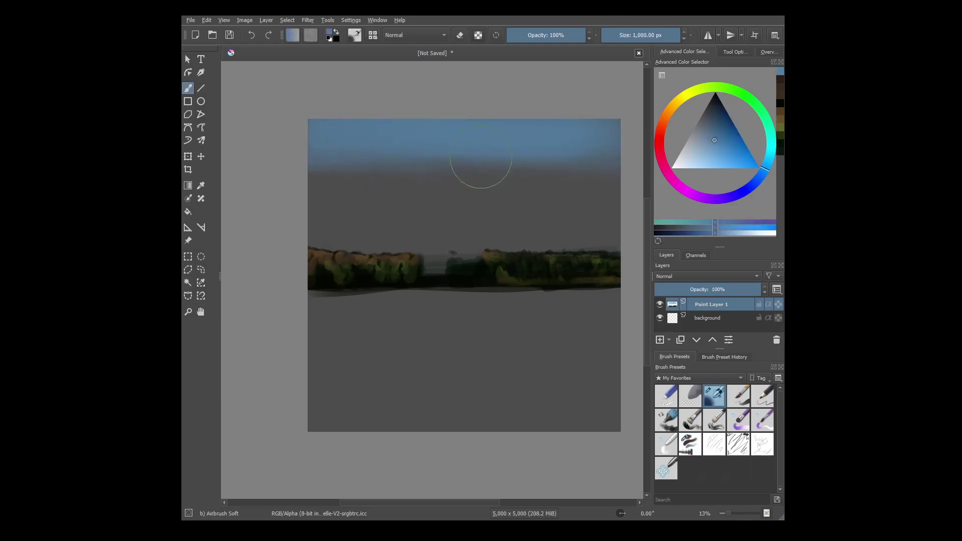
left_click(318, 189, "ctrl")
mouse_move(326, 189)
left_mouse_down()
mouse_move(329, 163)
mouse_move(459, 207)
mouse_move(598, 222)
mouse_move(431, 228)
mouse_move(591, 181)
left_mouse_up()
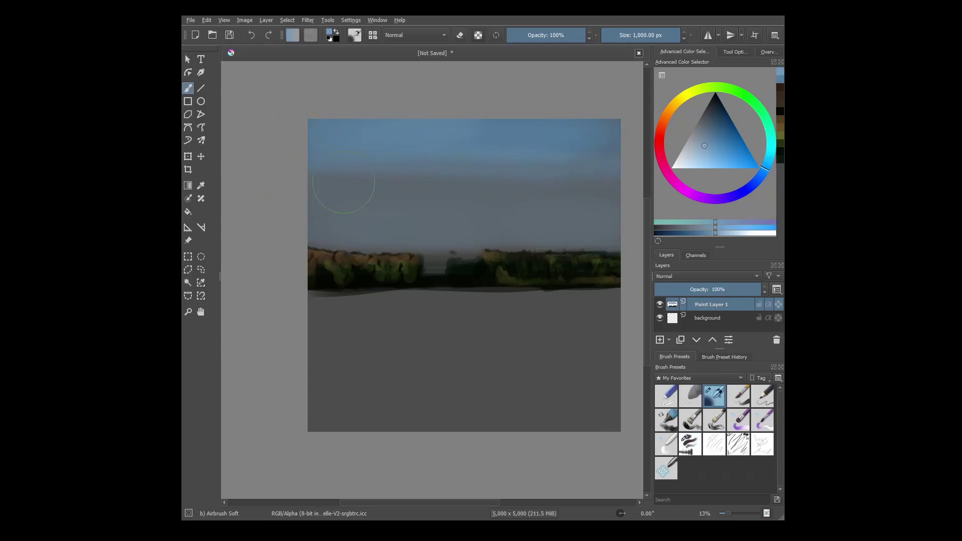
Lighten the lower sky to a pale blue-grey haze and blend its upper edge with a slightly darker tone
key("l")
key("l")
key("l")
mouse_move(341, 193)
left_mouse_down()
mouse_move(526, 184)
mouse_move(350, 215)
mouse_move(440, 187)
left_mouse_up()
key("k")
key("k")
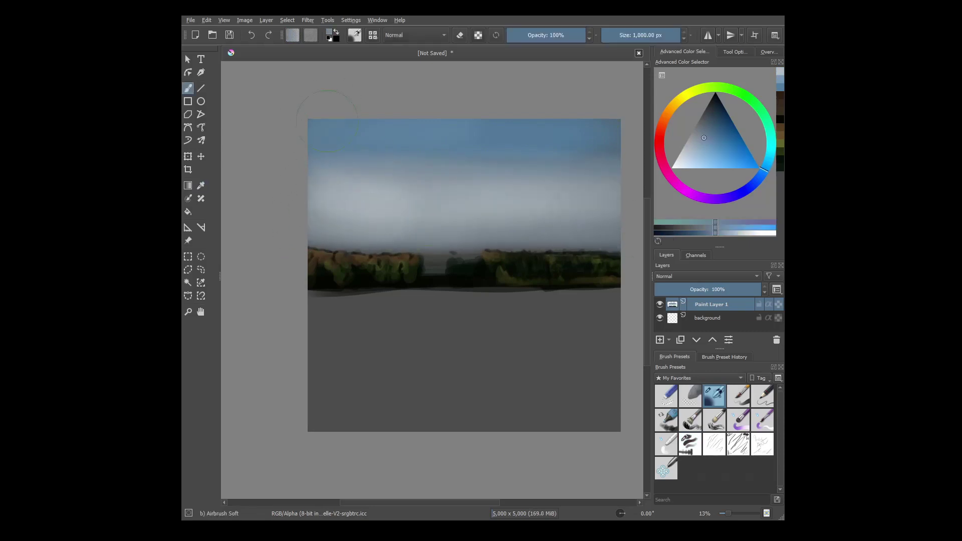
mouse_move(527, 180)
left_mouse_down()
mouse_move(344, 167)
mouse_move(345, 183)
left_mouse_up()
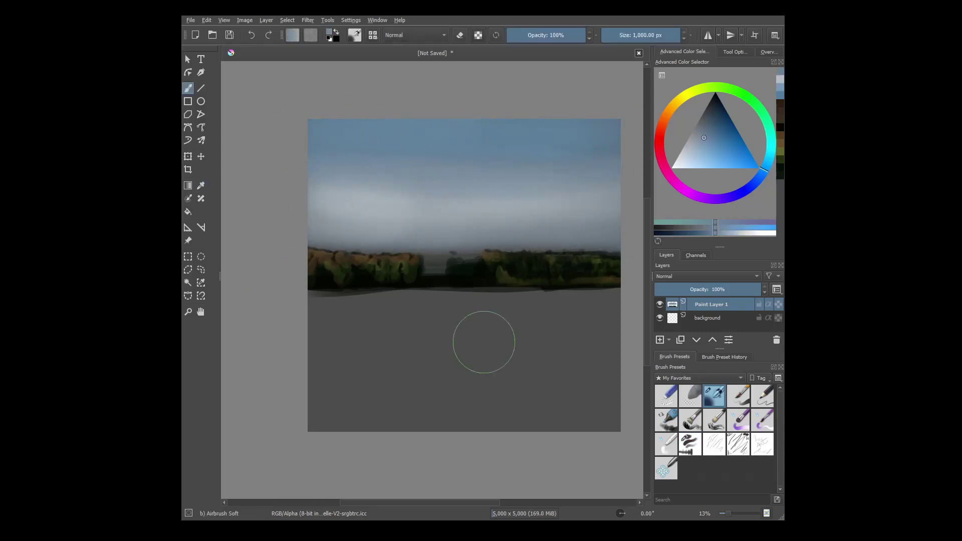
Paint a tall cream sail shape in the middle of the canvas, overlapping the tree line
left_click(680, 157)
left_click(692, 92)
left_click_drag(681, 159, 686, 164)
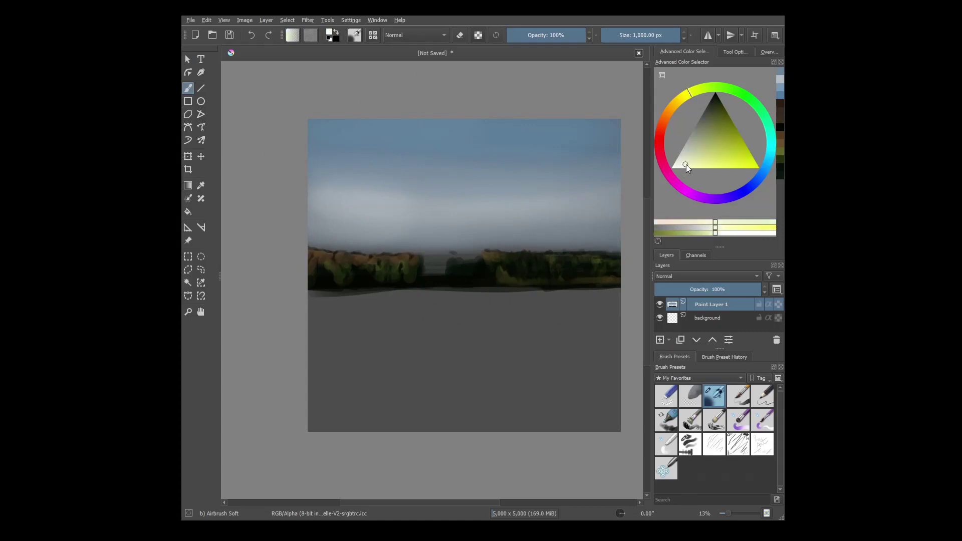
left_click(739, 444)
left_click(714, 444)
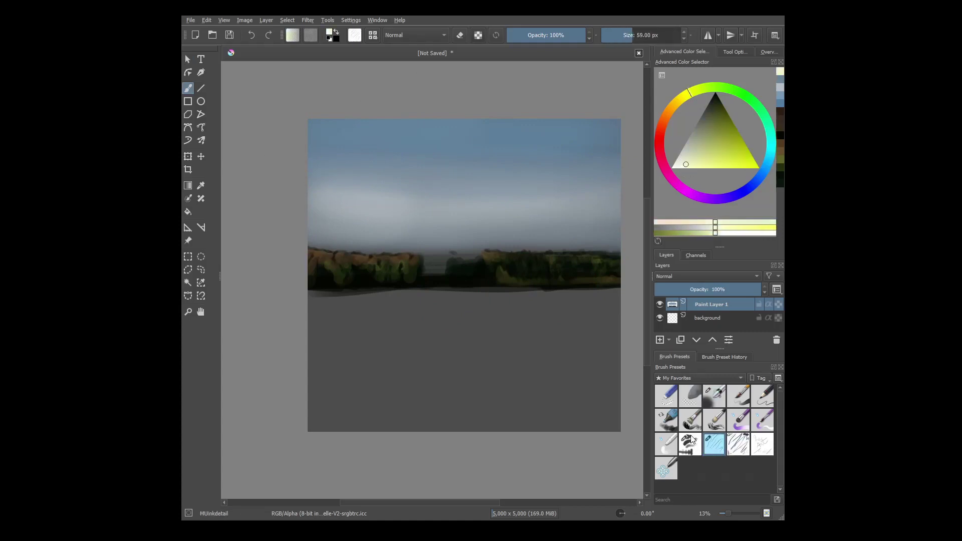
left_click(687, 444)
mouse_move(431, 231)
left_mouse_down()
mouse_move(443, 167)
mouse_move(419, 310)
mouse_move(430, 297)
mouse_move(497, 322)
left_mouse_up()
mouse_move(443, 166)
left_mouse_down()
mouse_move(476, 202)
mouse_move(487, 320)
mouse_move(471, 212)
mouse_move(438, 211)
mouse_move(452, 189)
mouse_move(456, 219)
left_mouse_up()
mouse_move(449, 259)
left_mouse_down()
mouse_move(462, 274)
mouse_move(423, 257)
mouse_move(425, 212)
mouse_move(462, 314)
mouse_move(451, 278)
mouse_move(446, 303)
mouse_move(472, 290)
mouse_move(430, 263)
mouse_move(460, 308)
mouse_move(426, 312)
mouse_move(434, 297)
mouse_move(475, 313)
mouse_move(465, 224)
mouse_move(434, 222)
mouse_move(423, 255)
mouse_move(435, 226)
mouse_move(432, 249)
mouse_move(446, 236)
mouse_move(450, 256)
mouse_move(427, 221)
mouse_move(478, 242)
mouse_move(469, 264)
left_mouse_up()
Paint a slanted muted-blue stripe across the middle of the cream sail
left_click(743, 183)
left_click(710, 126)
left_click(425, 251, "ctrl")
Line the blue stripe's upper edge, the sail's upper right edge and its lower corners in blue with MULineart-Haircover at 55 px
key("slash")
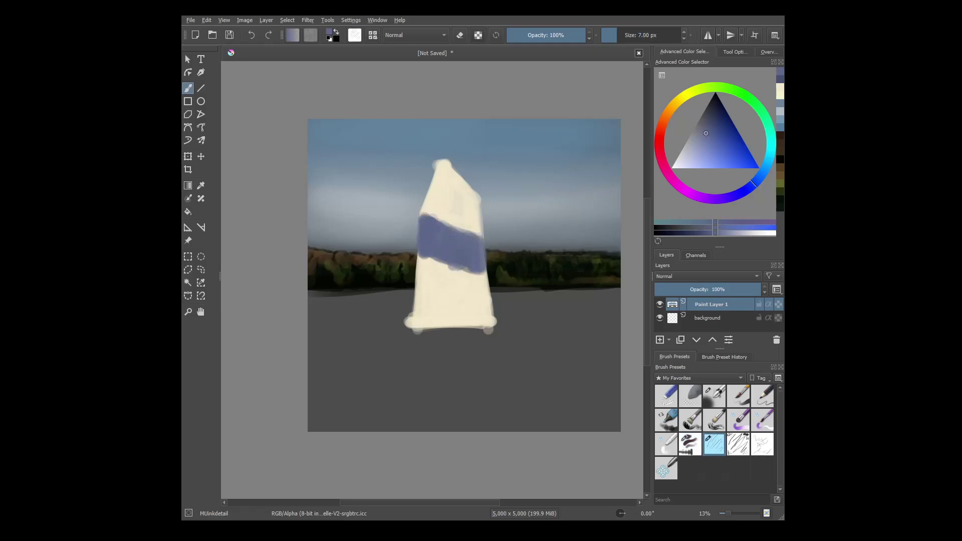
key("slash")
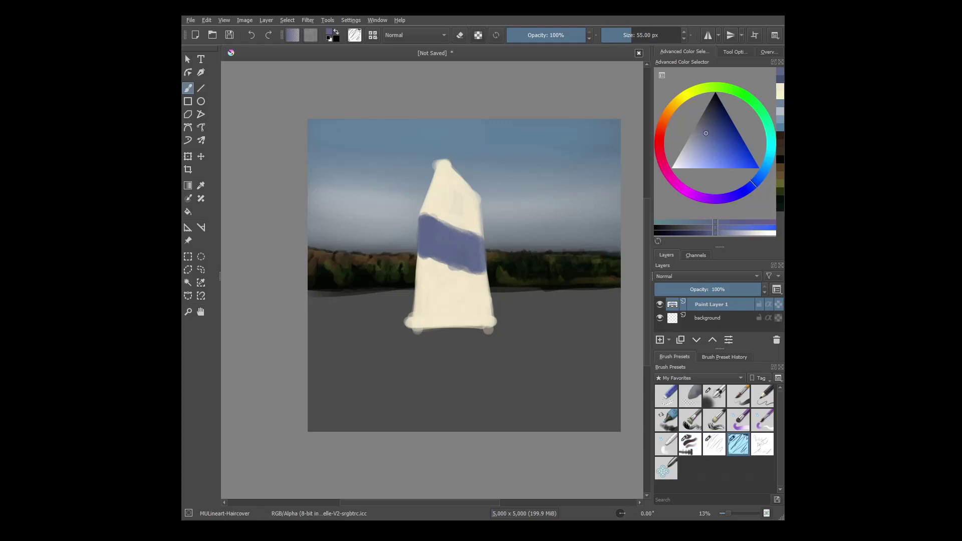
left_click_drag(431, 217, 481, 238)
left_click_drag(443, 161, 470, 194)
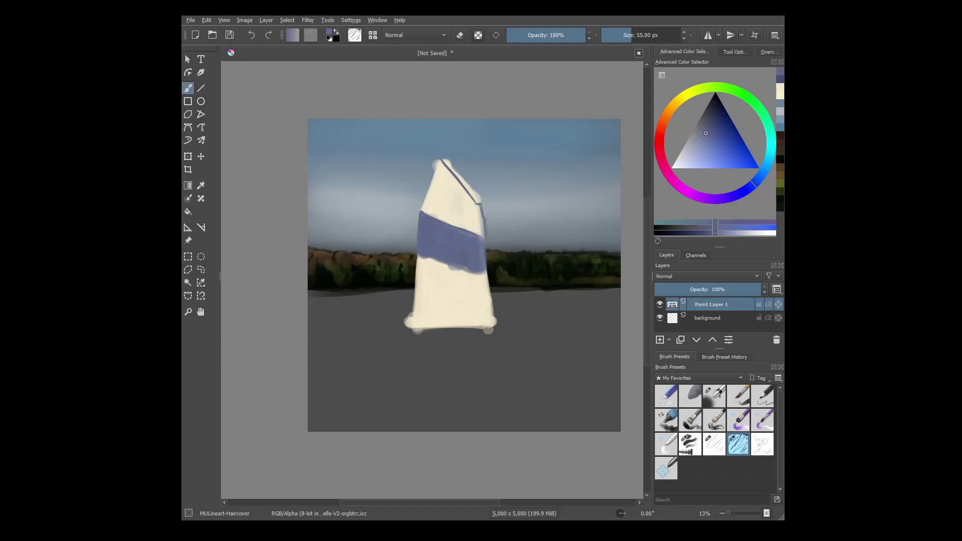
left_click_drag(413, 305, 410, 341)
Paint a small crossed emblem above the blue stripe with one dark blue-grey diagonal and one bright red diagonal
key("k")
left_click_drag(442, 194, 446, 205)
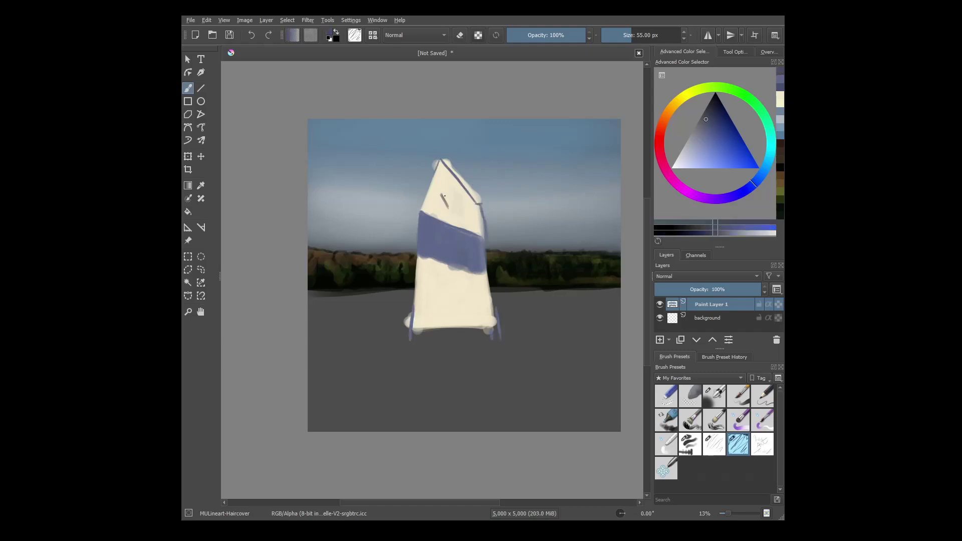
left_click(699, 128)
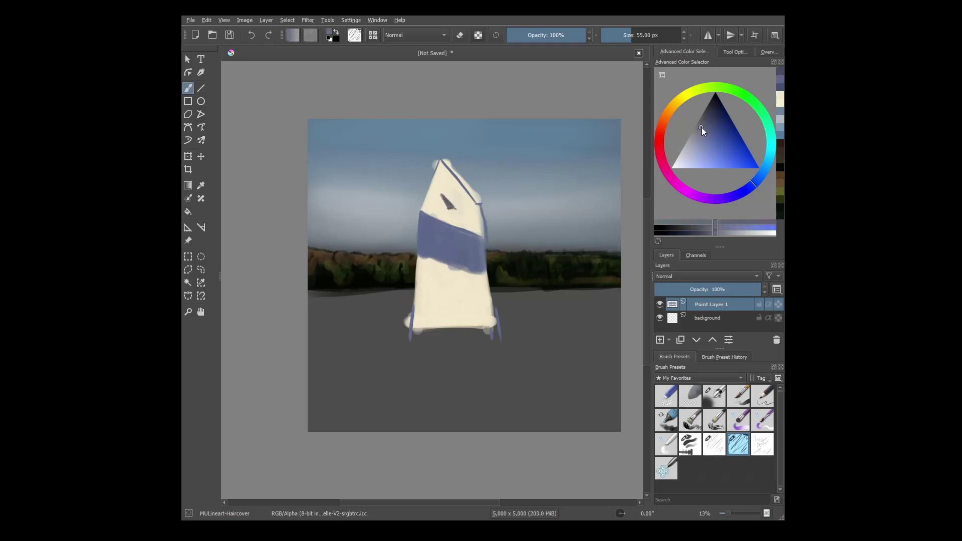
left_click_drag(706, 137, 720, 133)
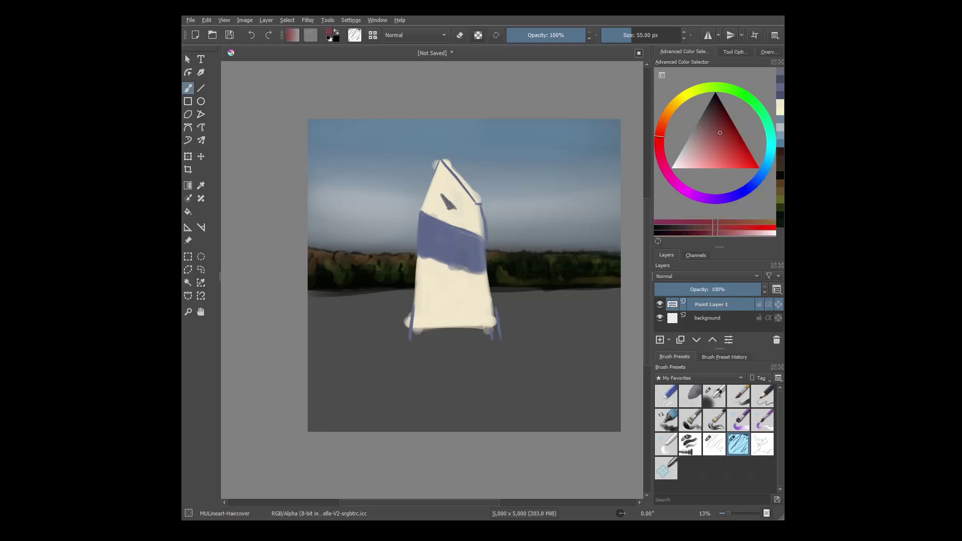
left_click_drag(450, 201, 455, 193)
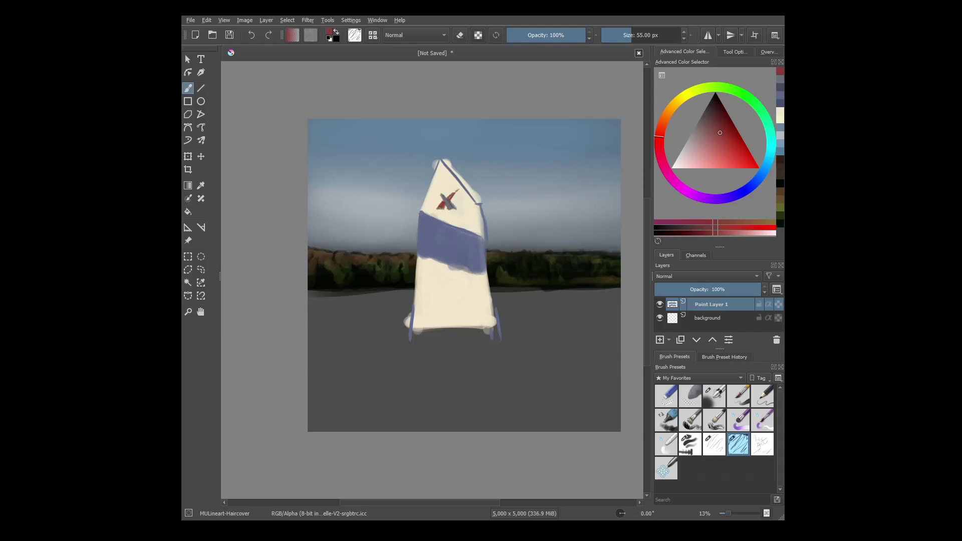
left_click_drag(719, 134, 726, 155)
left_click(437, 210)
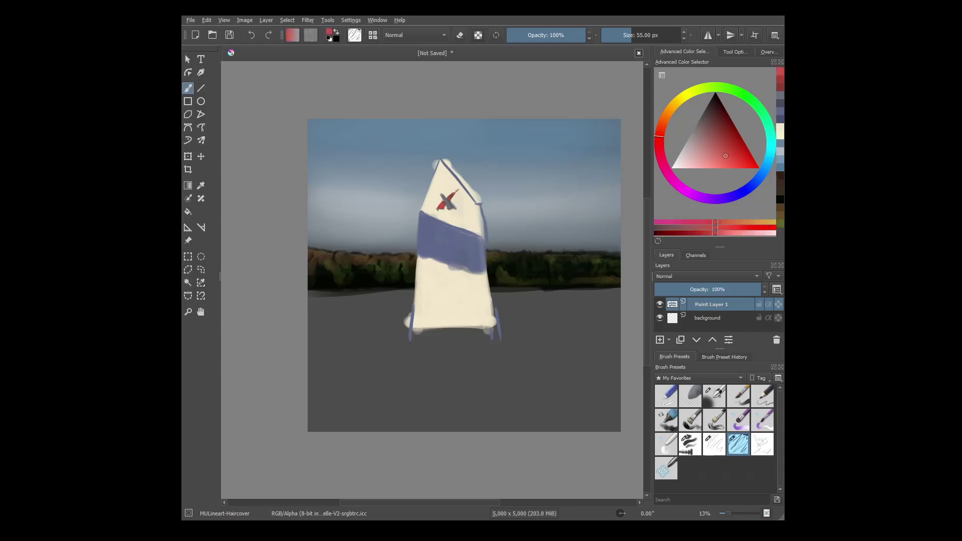
Draw thin dark seam lines from the sail's peak through the emblem and stripe into the lower cream panel, undoing the last stroke
left_click(703, 117)
left_click_drag(446, 176, 447, 200)
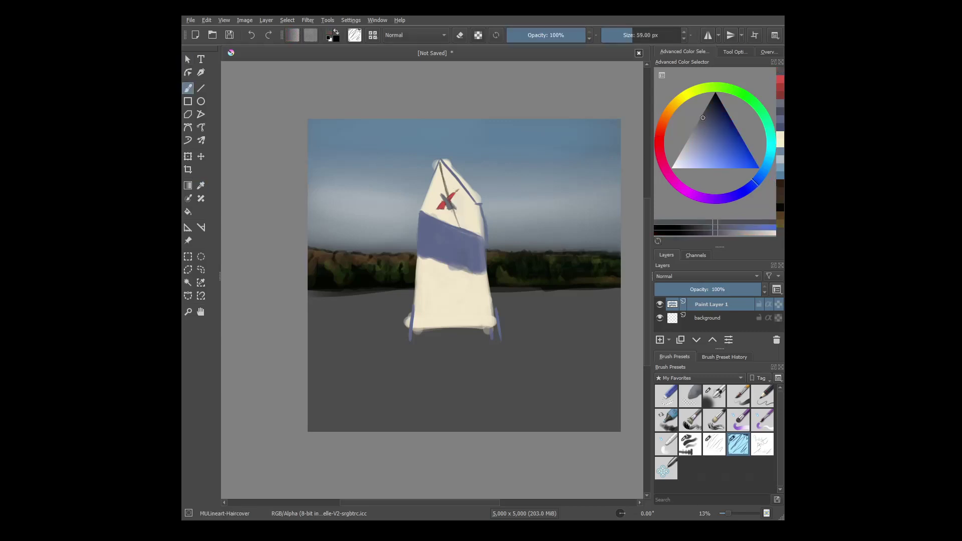
left_click(460, 228, "ctrl")
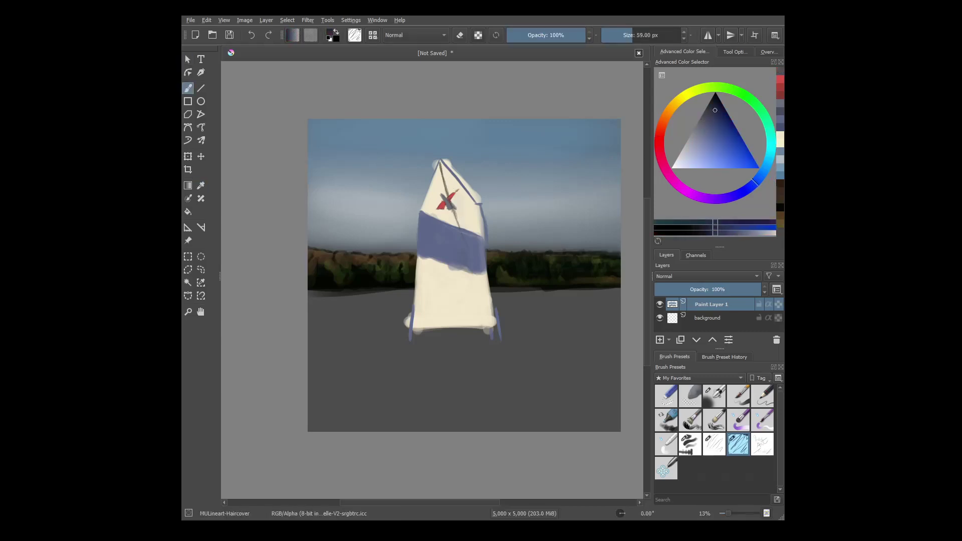
left_click_drag(454, 208, 468, 251)
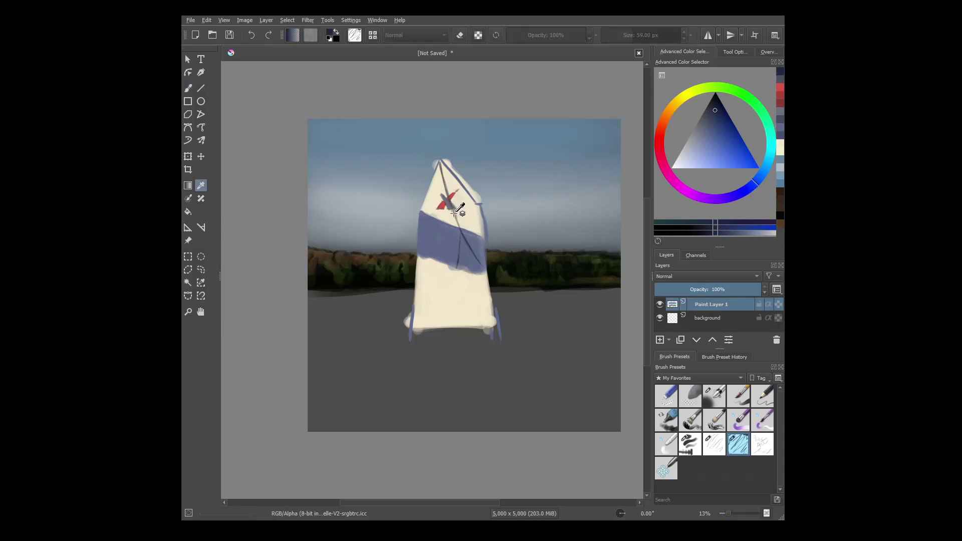
left_click(491, 258, "ctrl")
left_click_drag(453, 276, 455, 311)
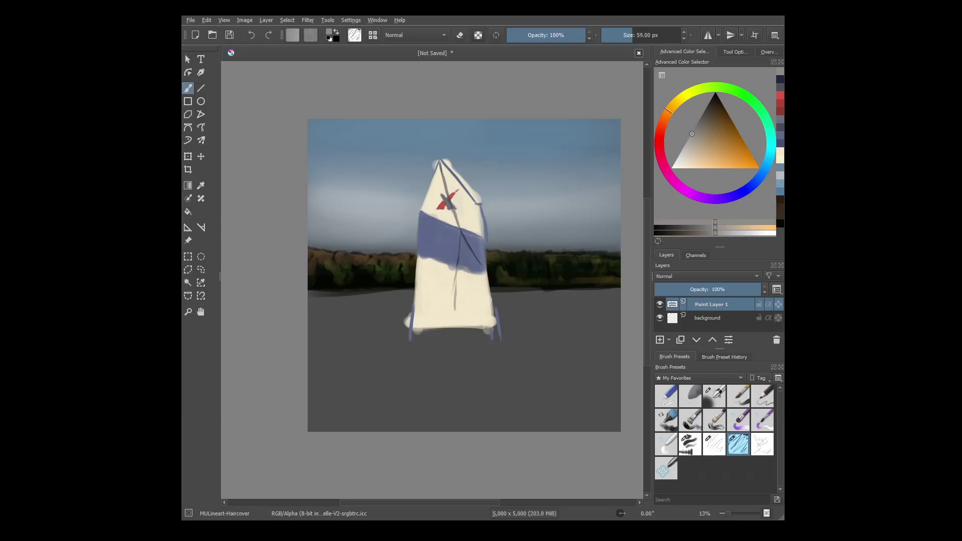
key("ctrl+z")
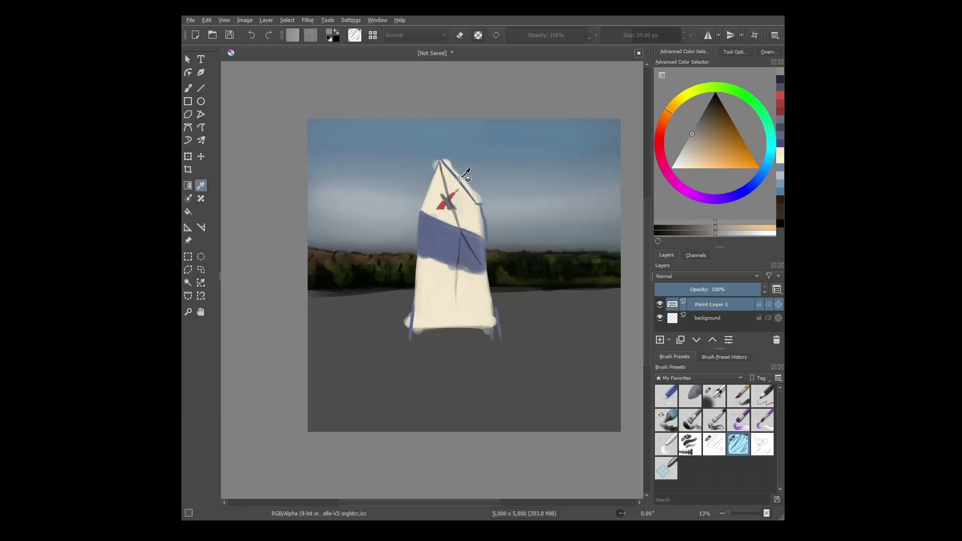
Shade the sail's upper right edge muted blue and trim its outline with sampled sky color
left_click(458, 180, "ctrl")
mouse_move(442, 164)
left_mouse_down()
mouse_move(478, 223)
mouse_move(471, 214)
left_mouse_up()
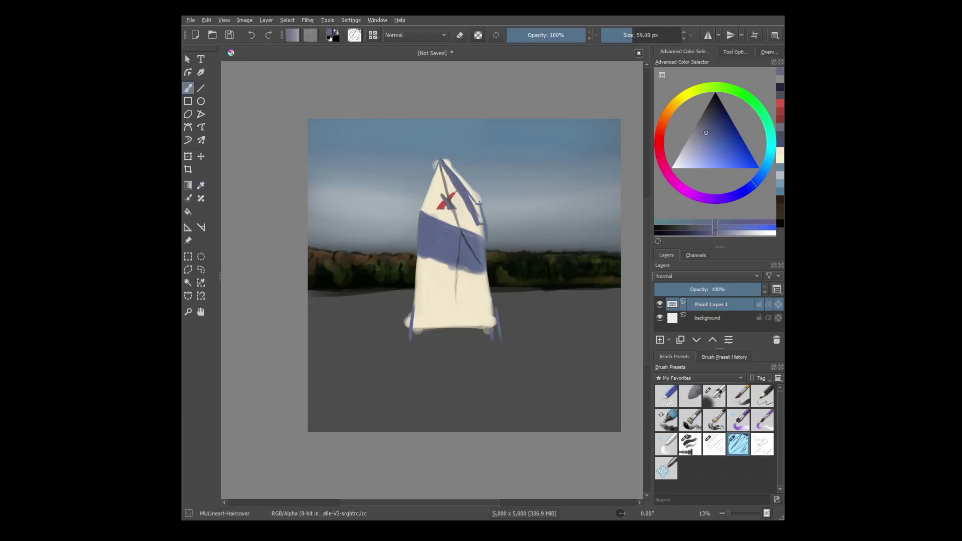
left_click(477, 166, "ctrl")
left_click_drag(444, 163, 475, 207)
Blend sampled sky colors over the stray edges beside the sail's upper right side with Airbrush Soft
left_click(477, 200, "ctrl")
key("/")
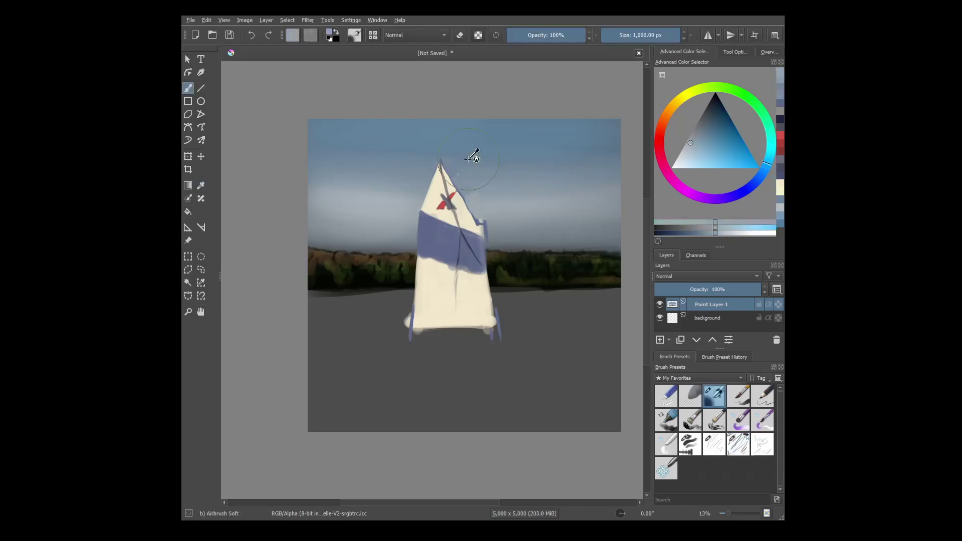
left_click(468, 179, "ctrl")
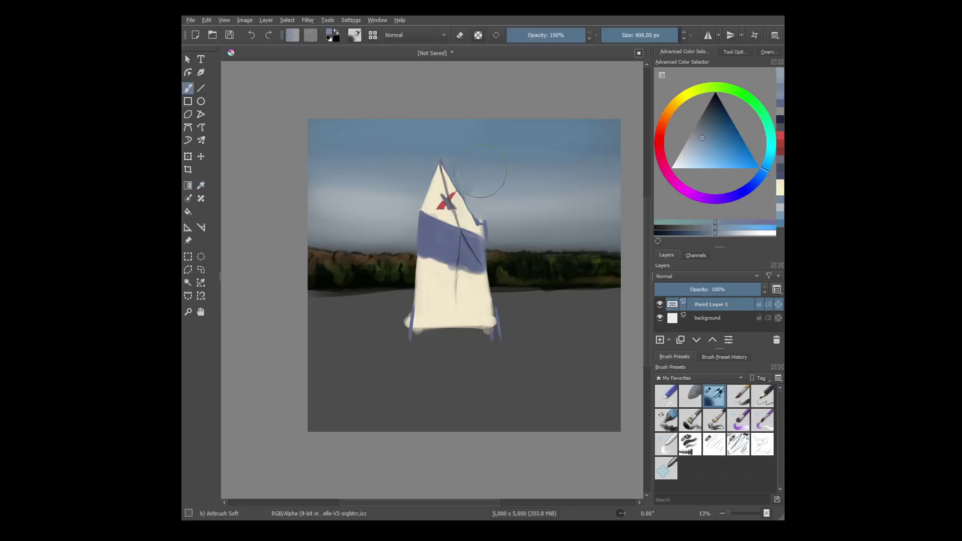
left_click(471, 200, "ctrl")
left_click_drag(471, 200, 493, 230)
left_click(493, 230, "ctrl")
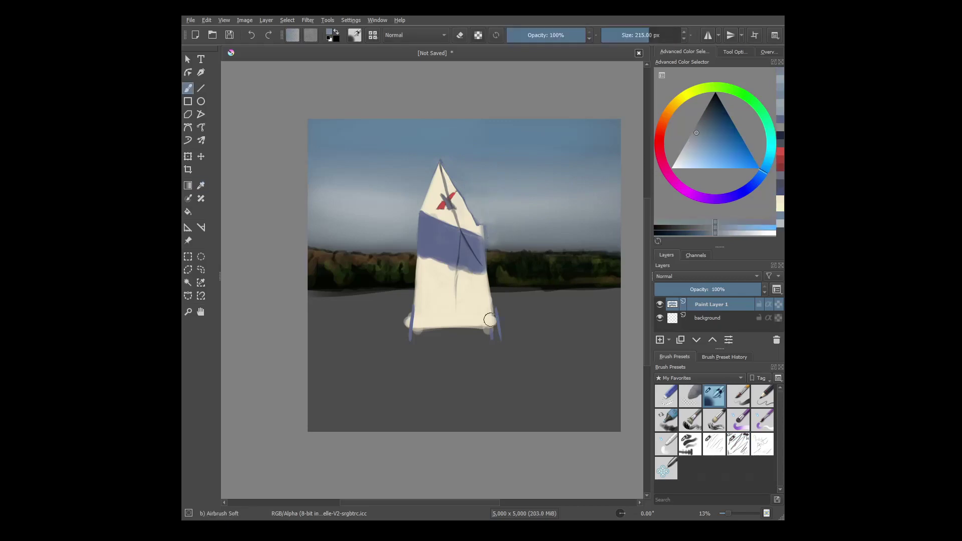
Airbrush a warm grey haze across the lower sky on both sides of the sail at 656 px, then sample the upper sky blue
left_click(667, 112)
left_click_drag(370, 231, 321, 226)
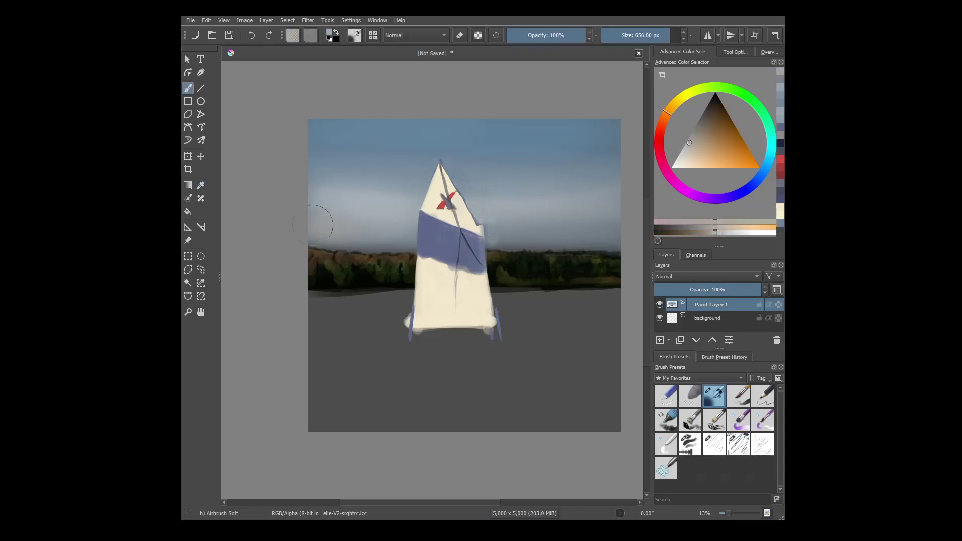
left_click_drag(401, 228, 580, 197)
key("ctrl")
left_click(332, 163, "ctrl")
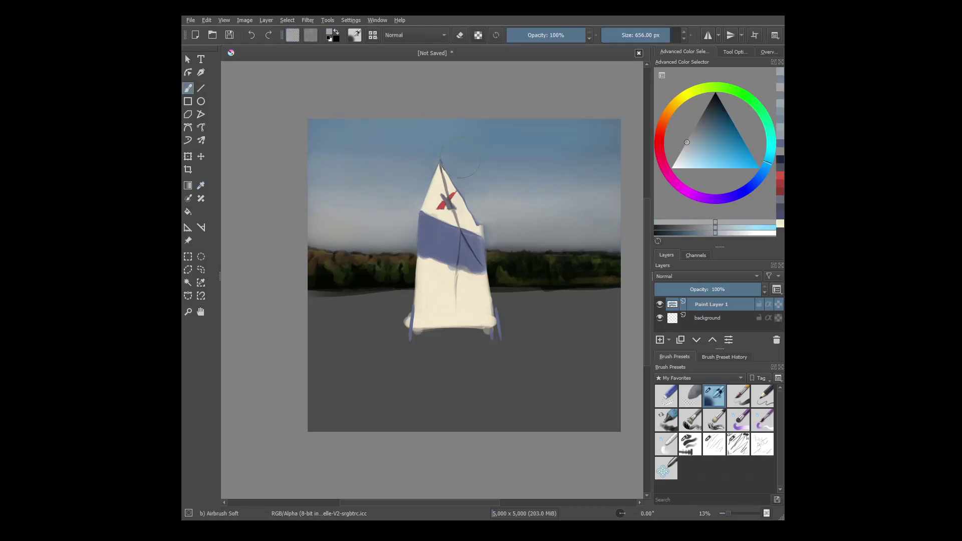
Streak the blue stripe with muted blue and pale warm grey vertical strokes, using MULineart-Haircover at 59 px
left_click(494, 321, "ctrl")
left_click(738, 444)
left_click_drag(445, 231, 459, 258)
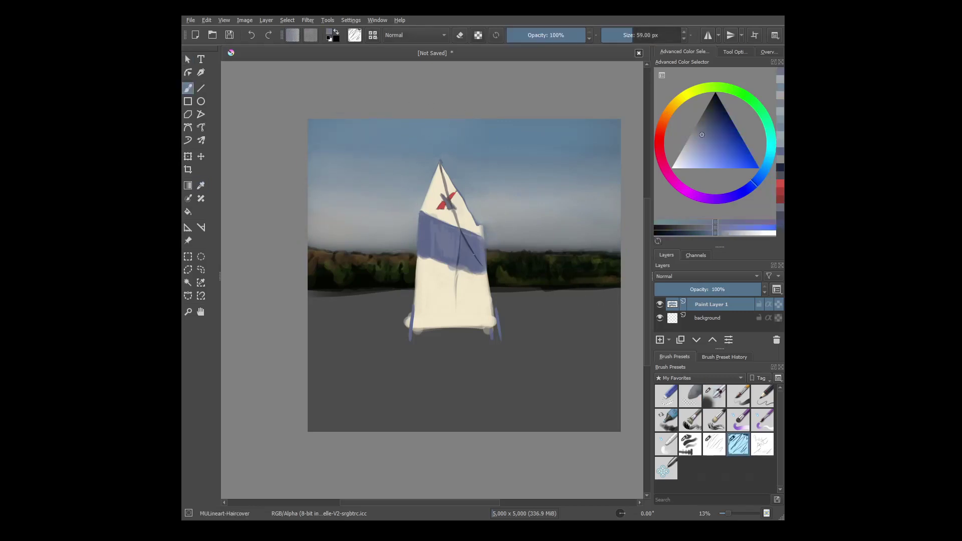
left_click(675, 119)
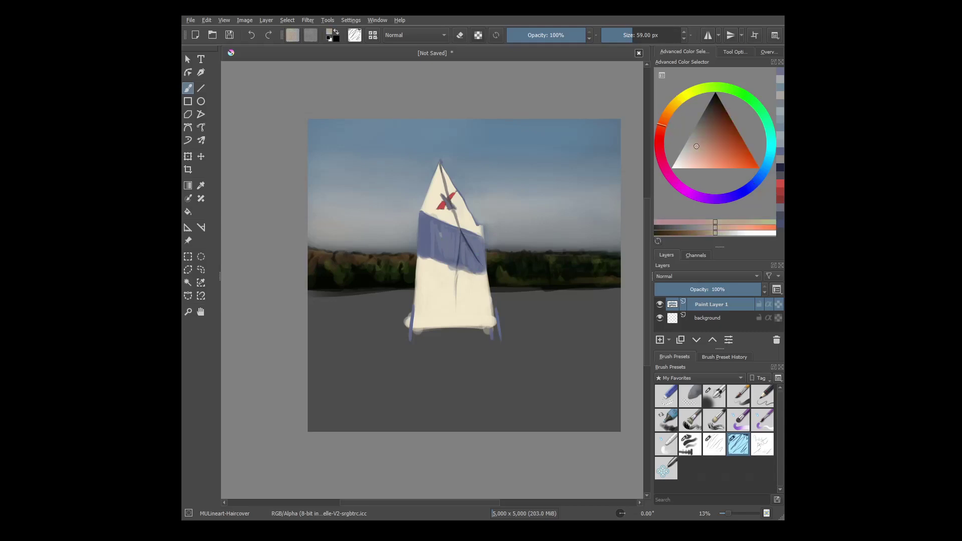
left_click(687, 149)
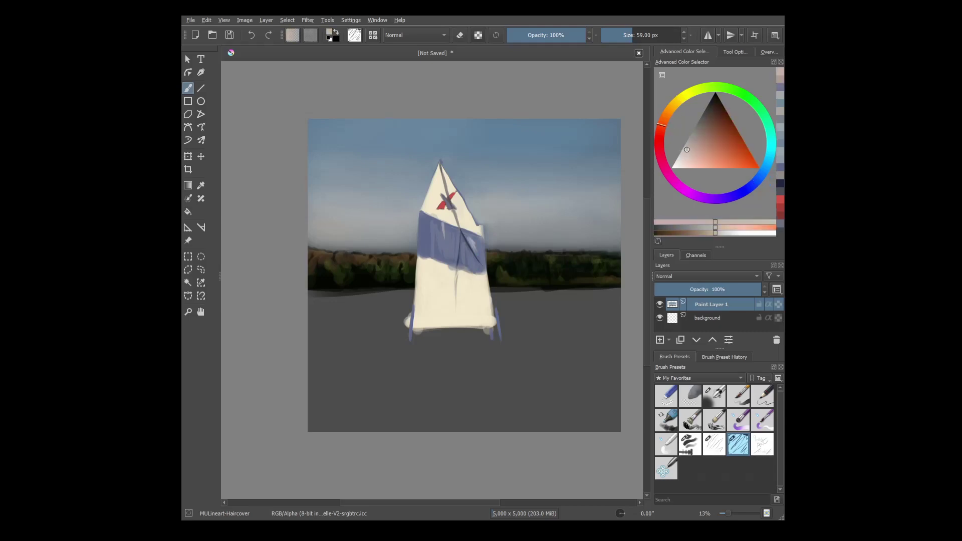
key("slash")
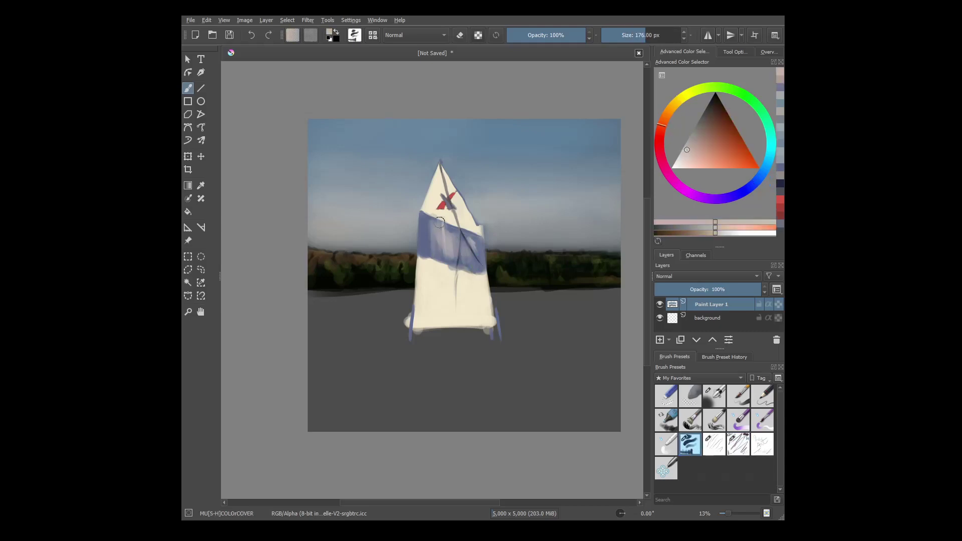
key("slash")
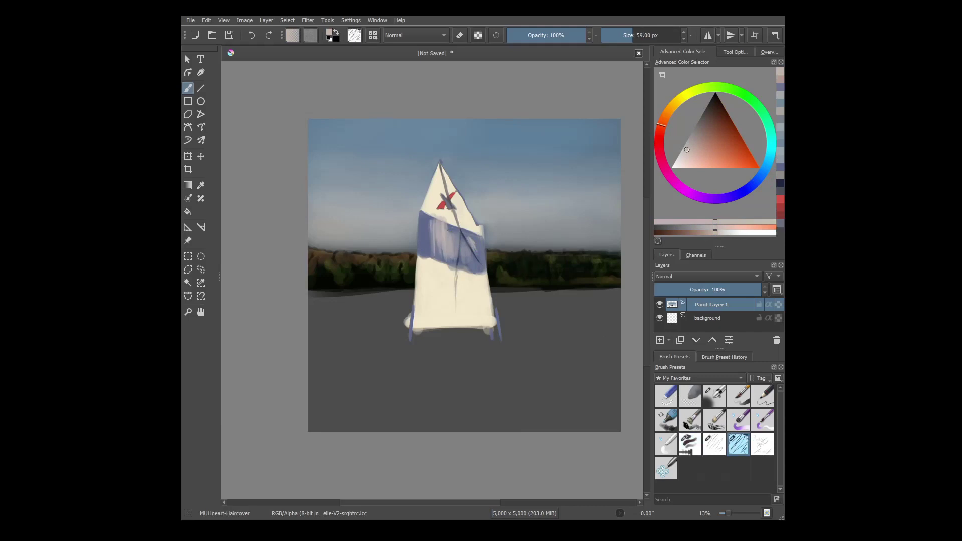
left_click_drag(478, 251, 466, 233)
left_click_drag(476, 268, 461, 244)
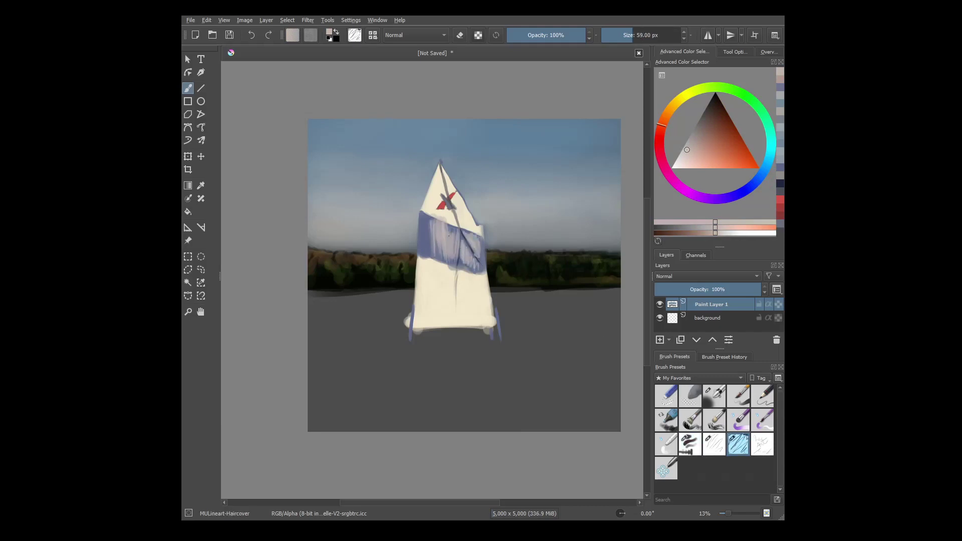
Darken the diagonal seam across the blue stripe and soften the stripe's streaks with light grey Airbrush Soft at 154 px
left_click(469, 247, "ctrl")
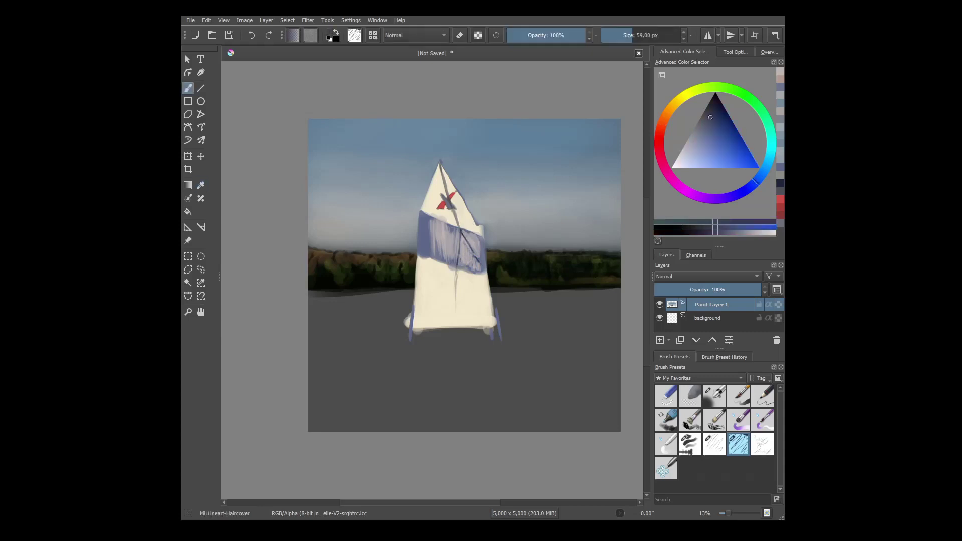
key("slash")
key("bracketleft")
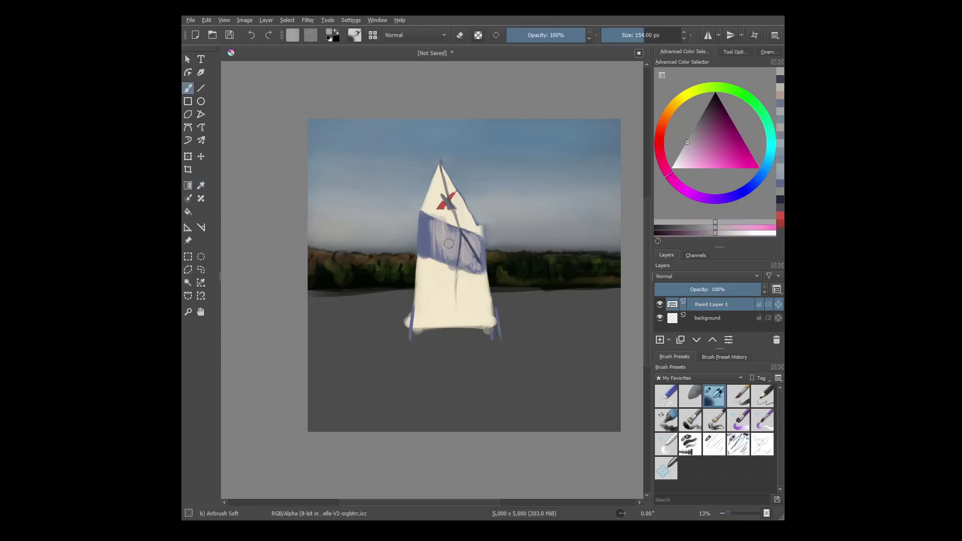
left_click_drag(449, 240, 448, 259)
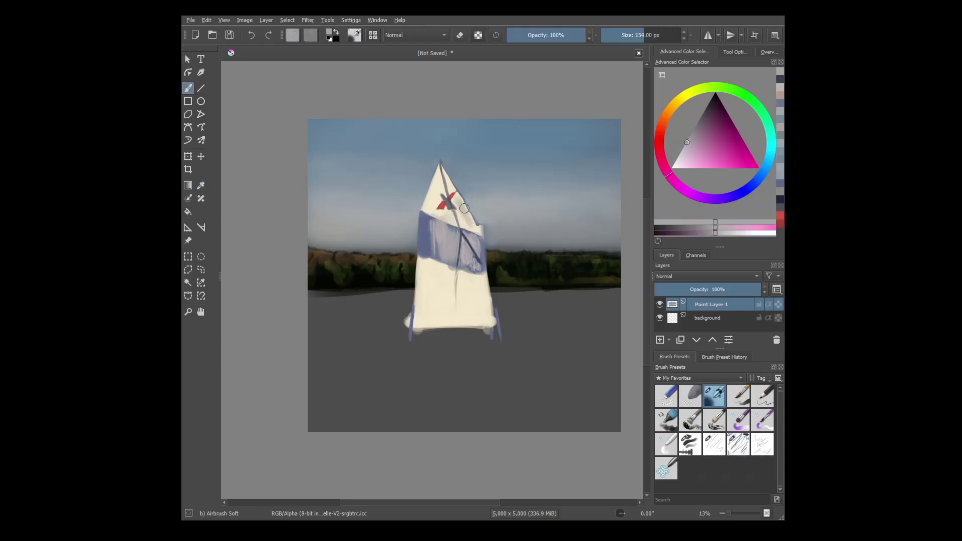
Paint a pale warm grey edge down the sail's right side beside the blue stripe with MULineart-Haircover at 59 px
left_click(672, 105)
key("slash")
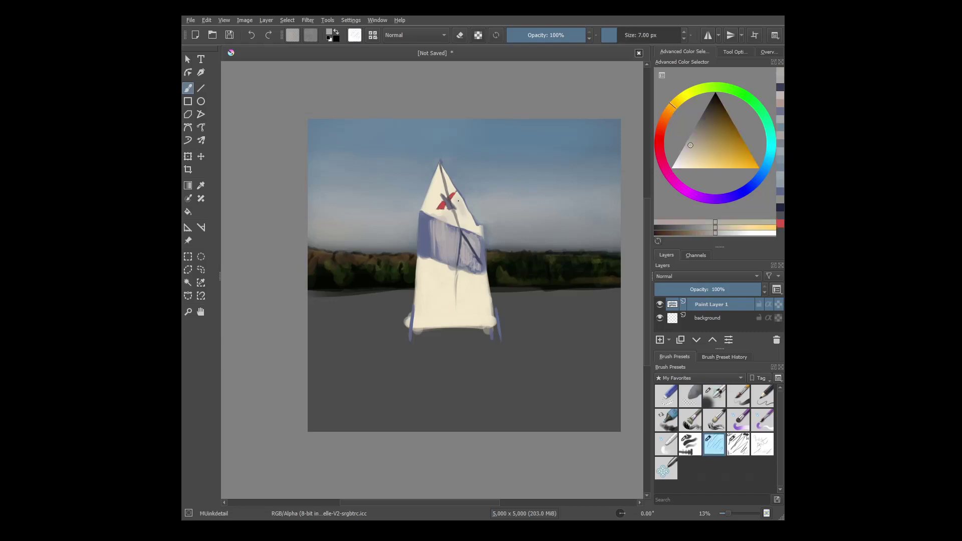
left_click(684, 153)
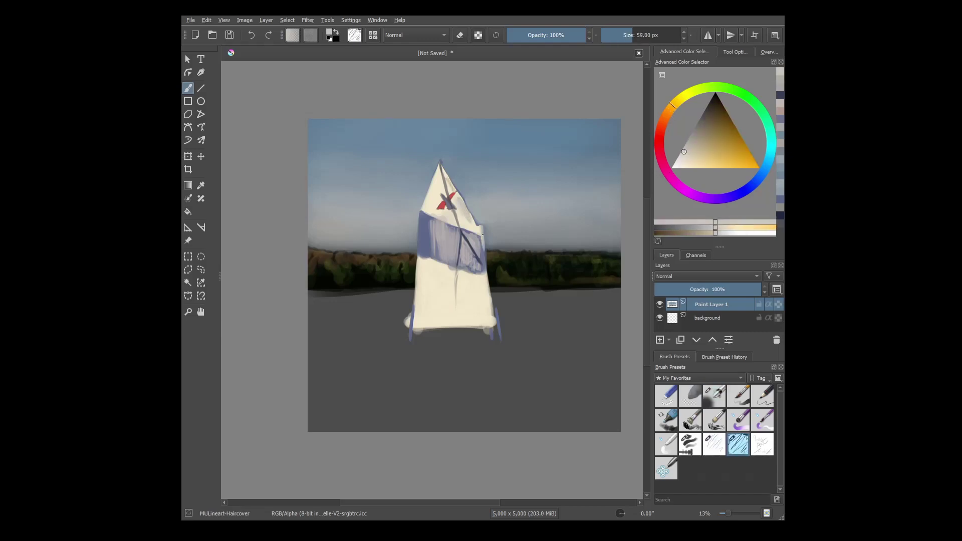
left_click_drag(483, 234, 481, 277)
Draw a near-white line from the sail's peak down its right side to just below the blue stripe
left_click(442, 169, "ctrl")
left_click(453, 194, "ctrl")
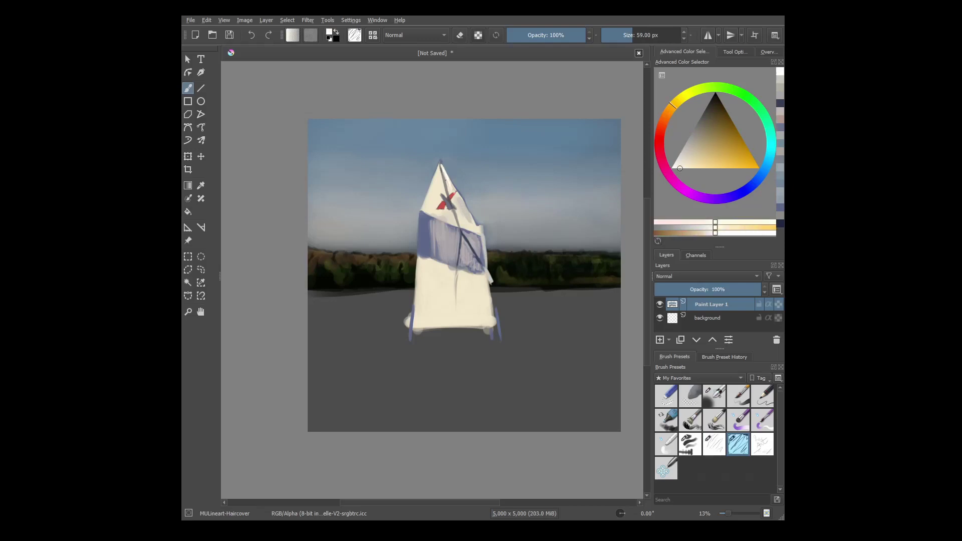
left_click_drag(455, 196, 491, 280)
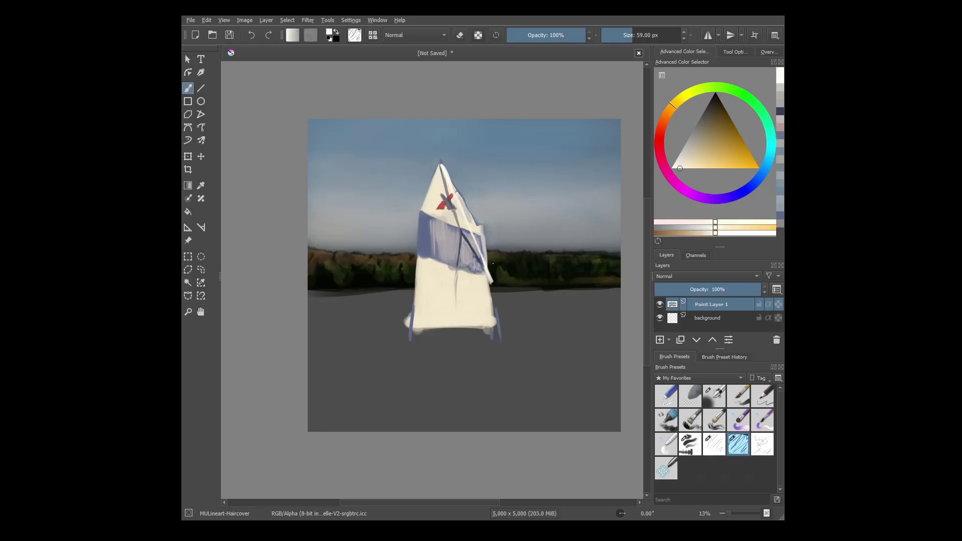
Thicken the seam near the sail's peak with a dark stroke and add pale sampled strokes along the sail's right edge
left_click(492, 271, "ctrl")
left_click_drag(444, 173, 447, 182)
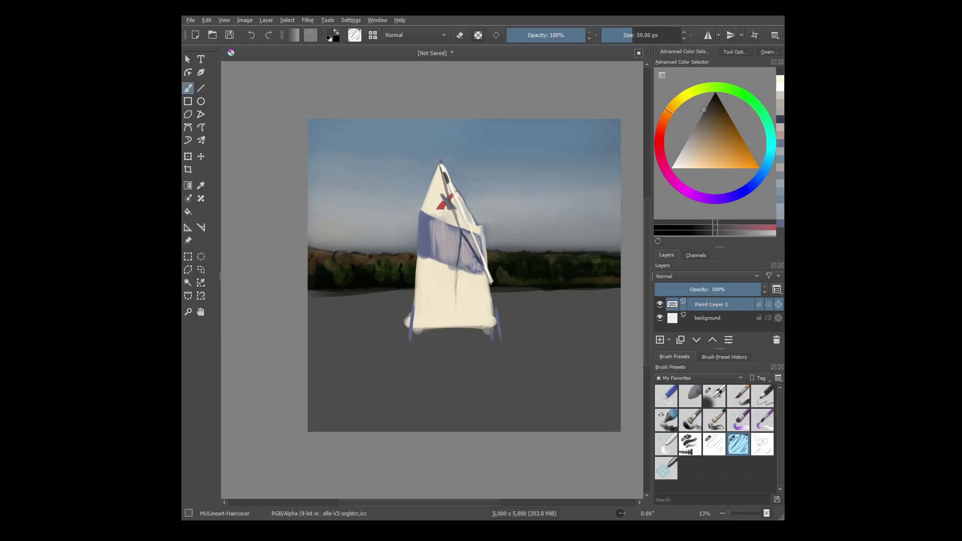
left_click(449, 168, "ctrl")
left_click(454, 181, "ctrl")
mouse_move(453, 180)
left_mouse_down()
mouse_move(486, 250)
mouse_move(480, 258)
left_mouse_up()
left_click(482, 241, "ctrl")
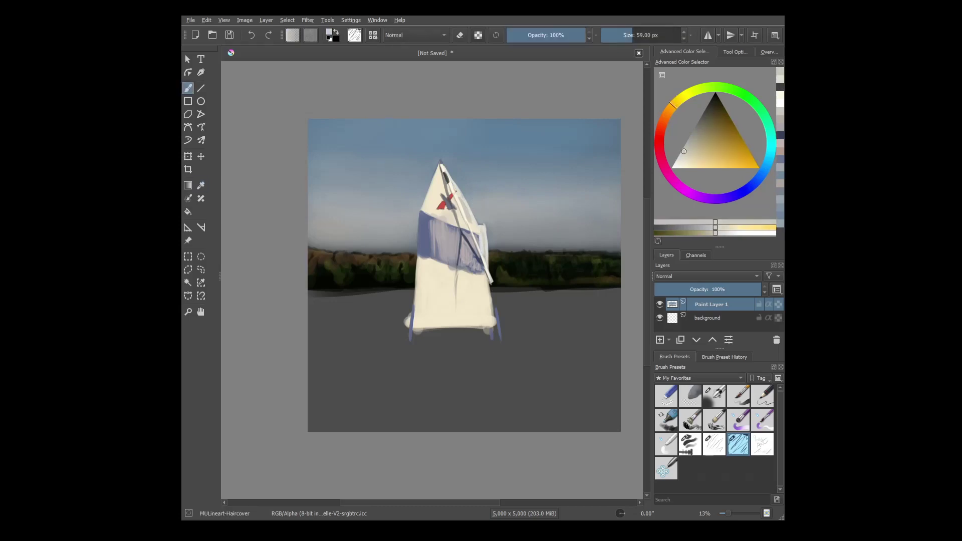
Shade the lower cream panel with broad pale grey and cream strokes at 230 px, sampling colors from the sail
key("]")
key("]")
key("]")
left_click_drag(485, 281, 468, 318)
left_click(425, 235, "ctrl")
left_click(422, 259, "ctrl")
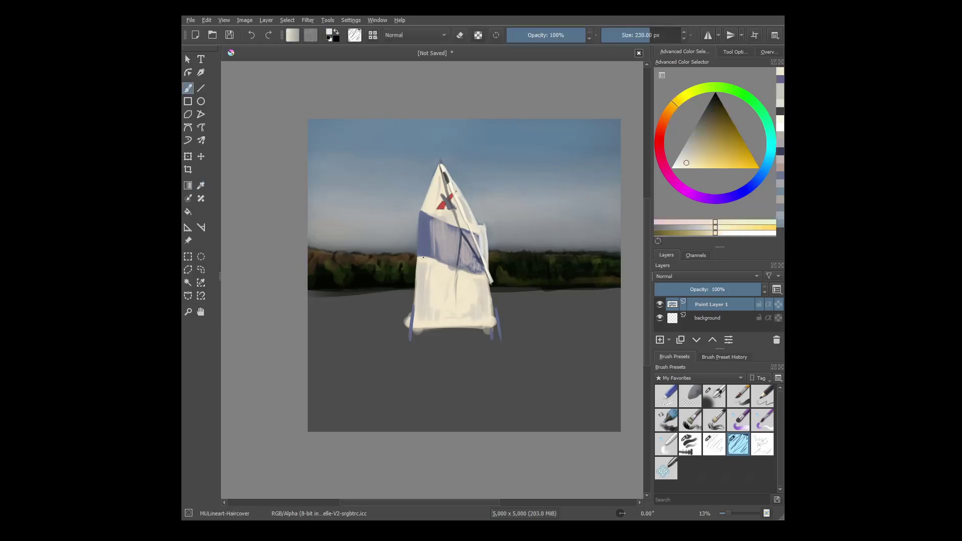
left_click(484, 266, "ctrl")
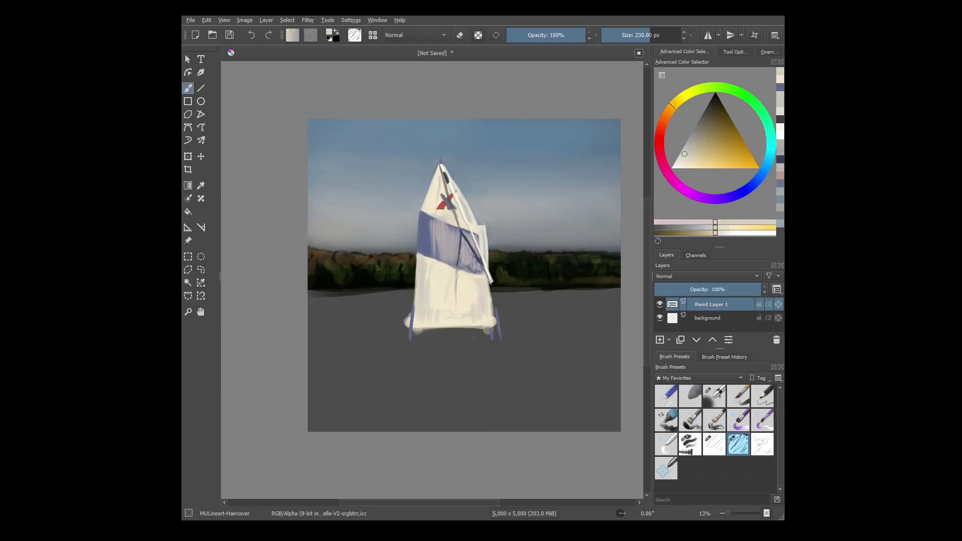
Save the painting as boatkid.kra and trim the treeline's top on both sides with sampled blue-grey sky color at 230 px
key("ctrl+s")
left_click(493, 252, "ctrl")
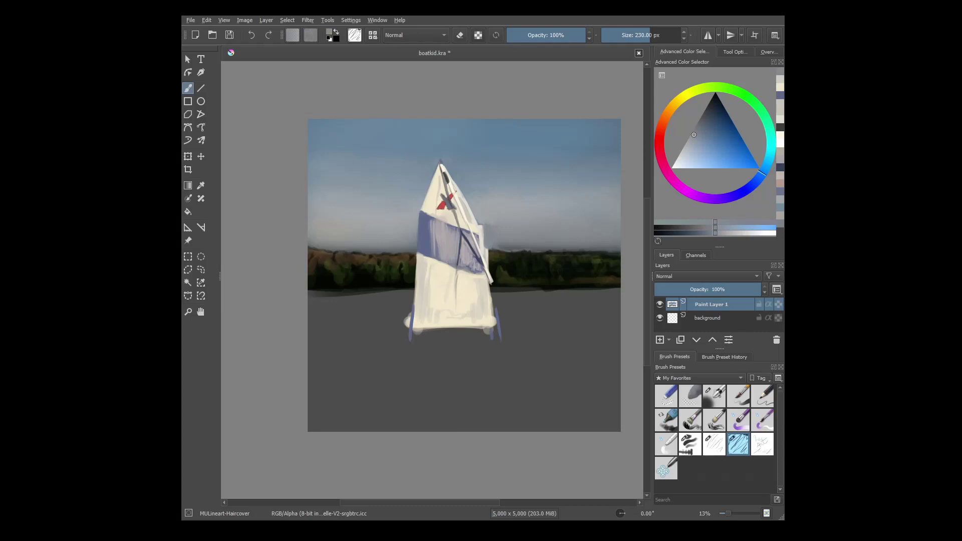
mouse_move(577, 250)
left_mouse_down()
mouse_move(620, 255)
mouse_move(595, 252)
left_mouse_up()
left_click_drag(307, 247, 416, 252)
left_click_drag(620, 249, 521, 242)
mouse_move(592, 251)
left_mouse_down()
mouse_move(576, 254)
mouse_move(587, 252)
left_mouse_up()
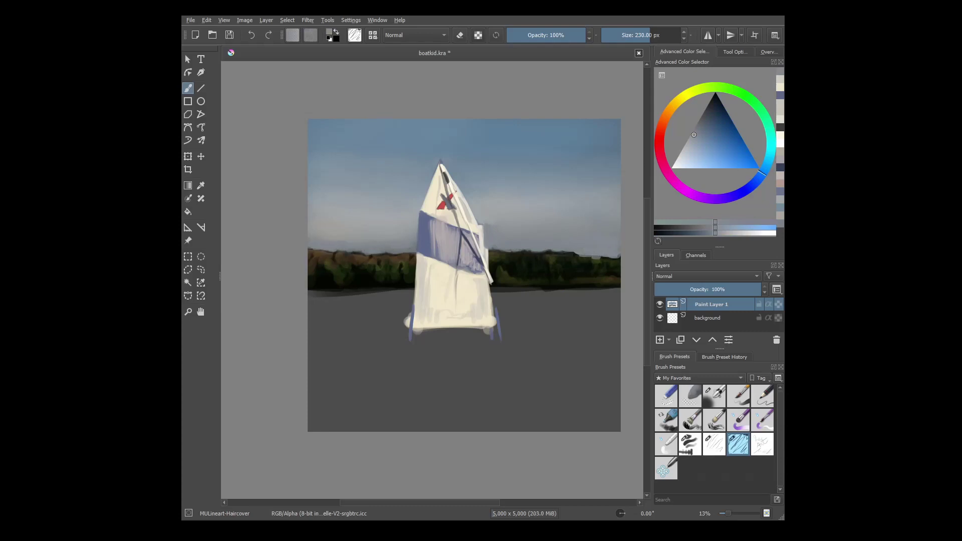
Clean up the sail's right corner beside the blue stripe with sampled sky and off-white colors
left_click(668, 109)
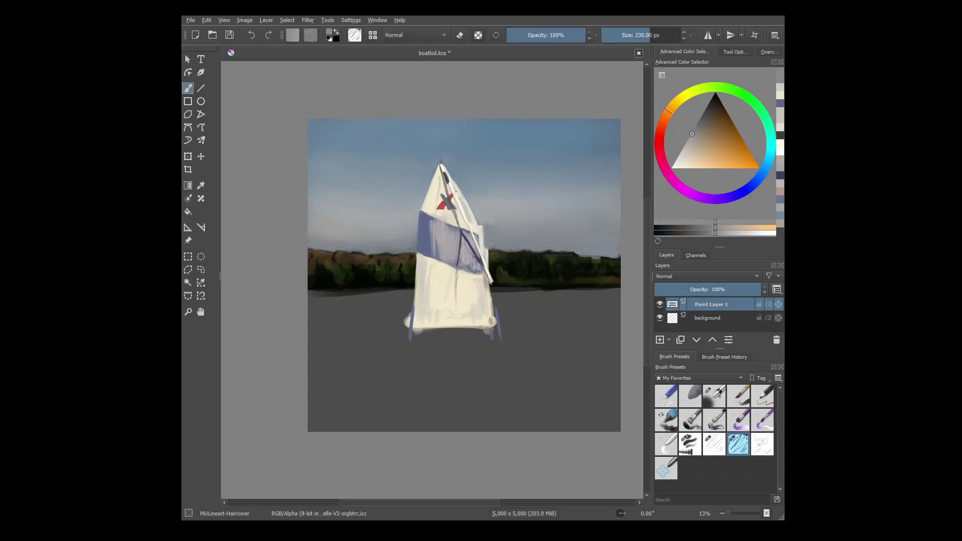
left_click(488, 233, "ctrl")
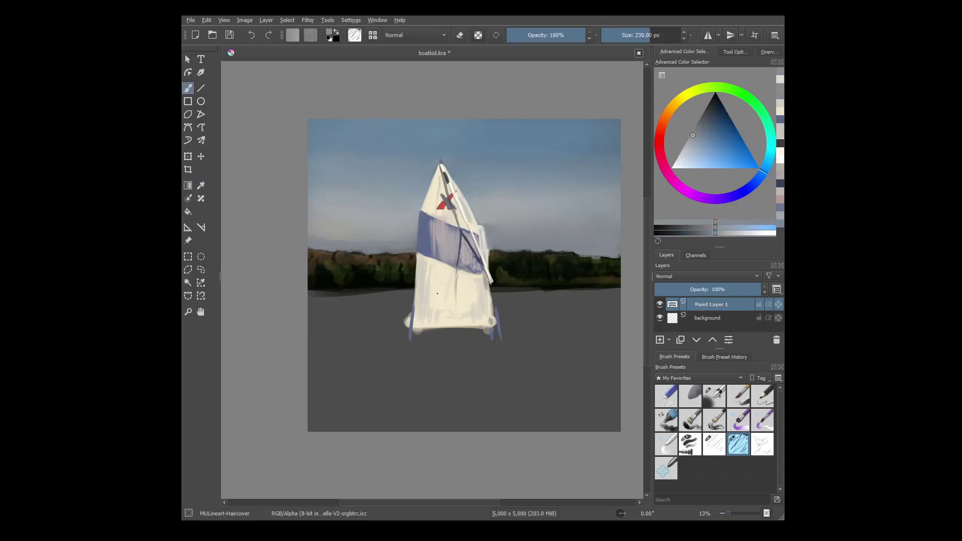
left_click(484, 240, "ctrl")
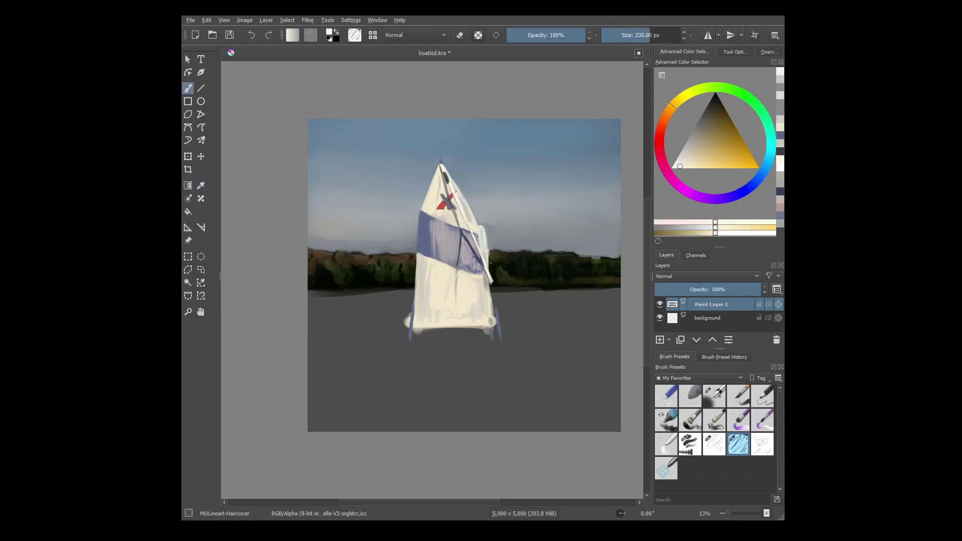
left_click(482, 234, "ctrl")
left_click(482, 235, "ctrl")
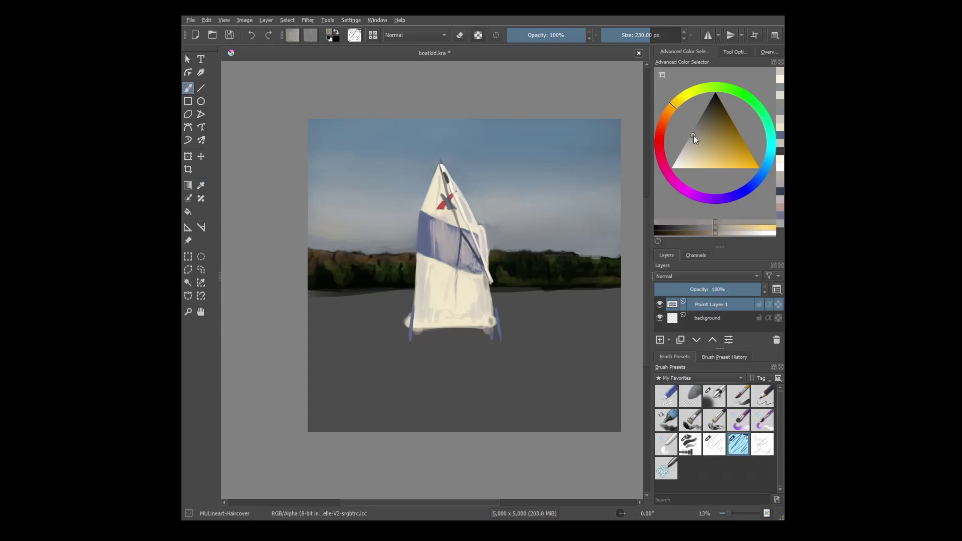
Paint dark accents at the sail's lower corners and a thick dark leg below the lower right corner
left_click(485, 275, "ctrl")
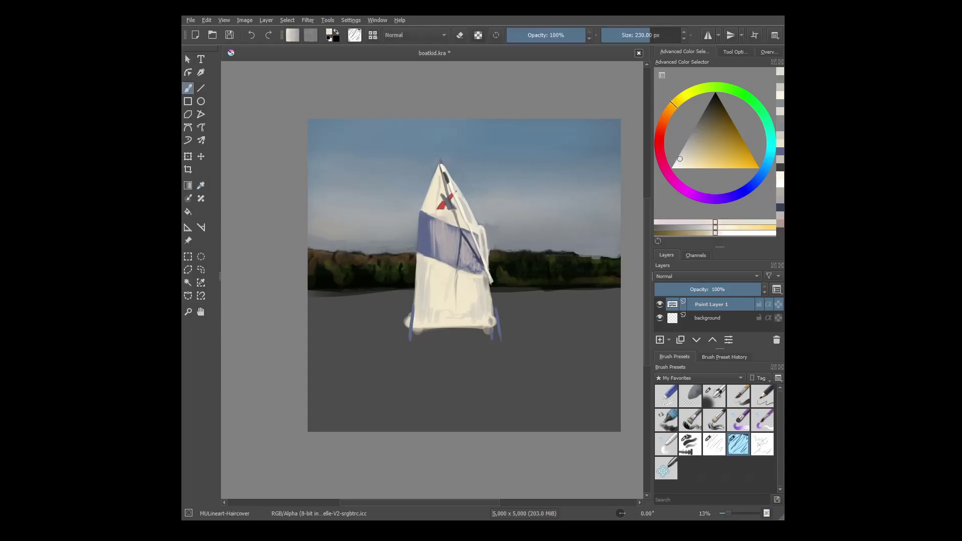
left_click(485, 276, "ctrl")
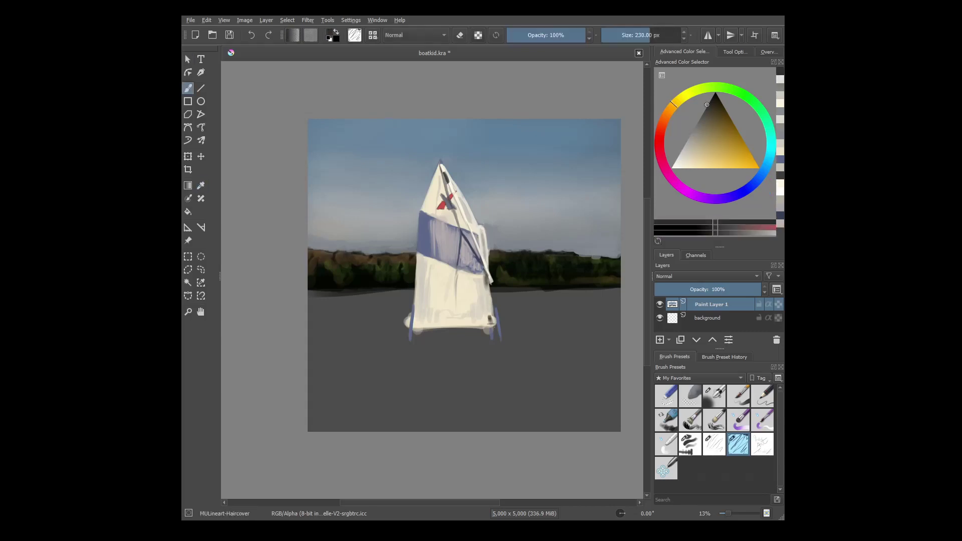
left_click_drag(489, 328, 492, 345)
left_click(502, 282, "ctrl")
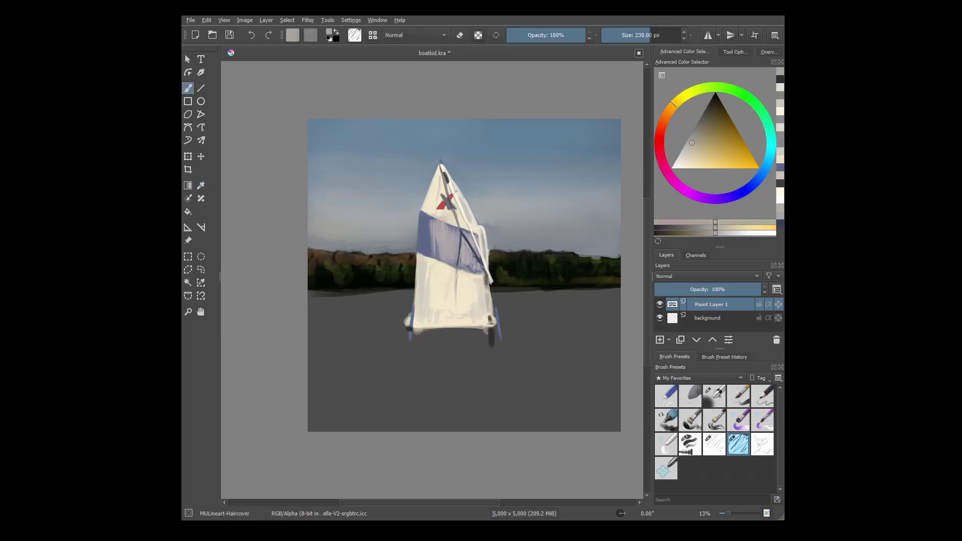
Reduce the brush to 35 px and refine the lower tip of the white line with sampled grey, off-white and dark colors
left_click(490, 275, "ctrl")
left_click(490, 276, "ctrl")
key("bracketleft")
key("bracketleft")
key("bracketleft")
key("bracketleft")
key("bracketleft")
key("bracketleft")
key("bracketleft")
key("bracketleft")
key("bracketleft")
key("bracketleft")
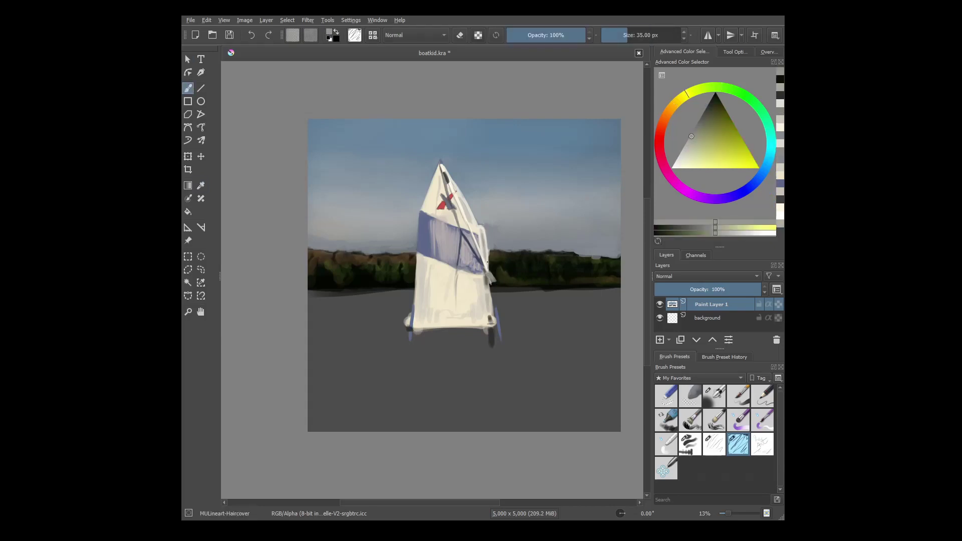
left_click(490, 277, "ctrl")
left_click(491, 278, "ctrl")
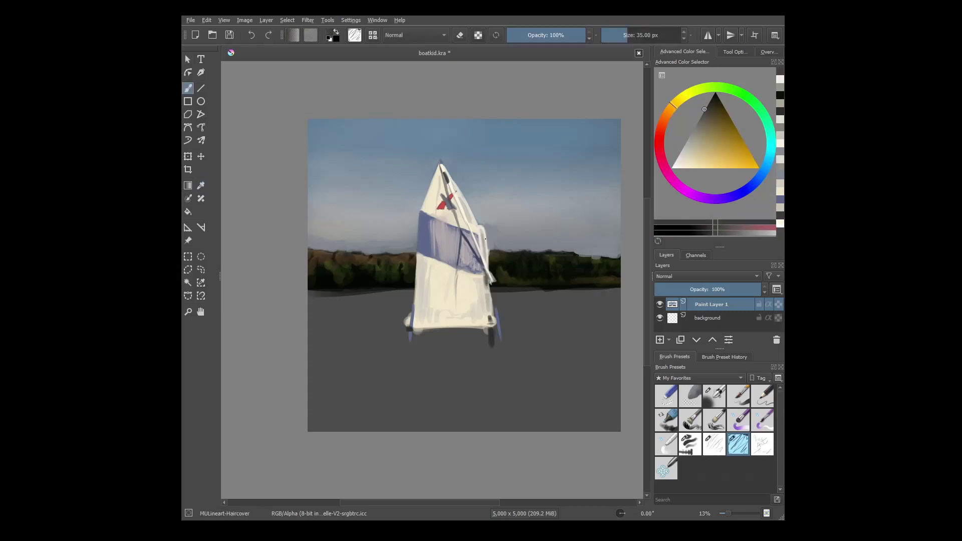
Enlarge the brush to 90 px and paint cream highlights on the sail's lower right corner and down the dark leg
key("bracketright")
key("bracketright")
key("bracketright")
key("bracketright")
key("bracketright")
left_click(481, 281, "ctrl")
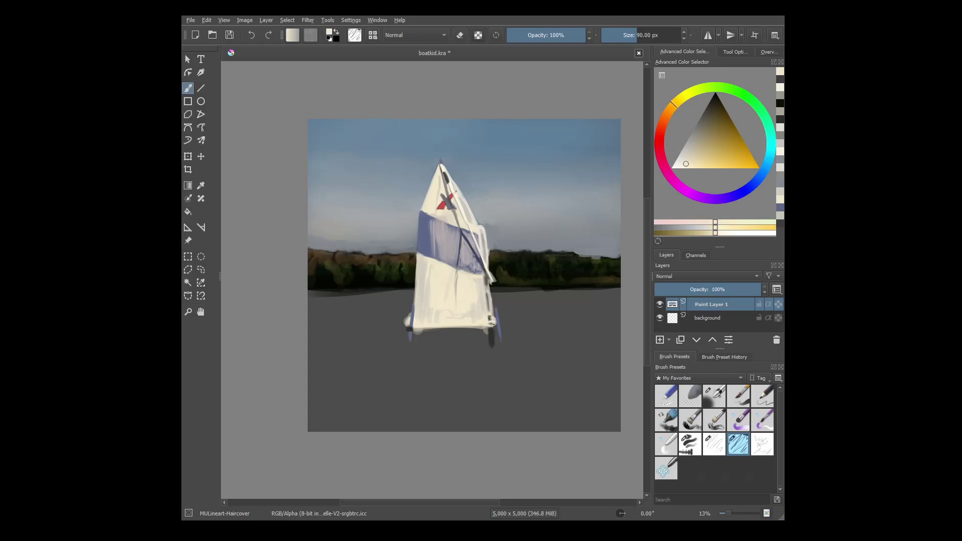
left_click(492, 311, "ctrl")
left_click_drag(494, 323, 495, 345)
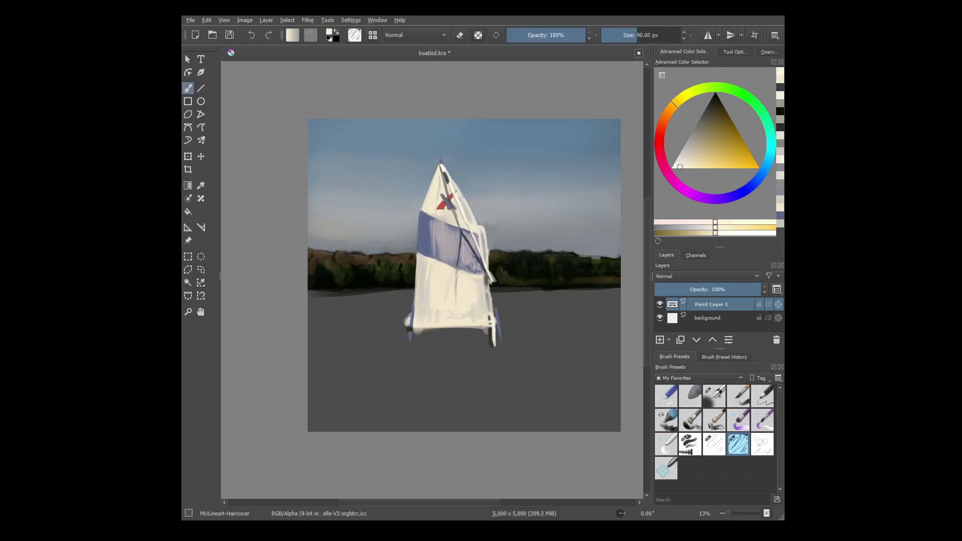
Finish the cream stroke down the leg, then add a paint layer and paint a dark red-brown head below the sail's bottom edge
left_click_drag(489, 283, 492, 315)
left_click(715, 105)
left_click(660, 125)
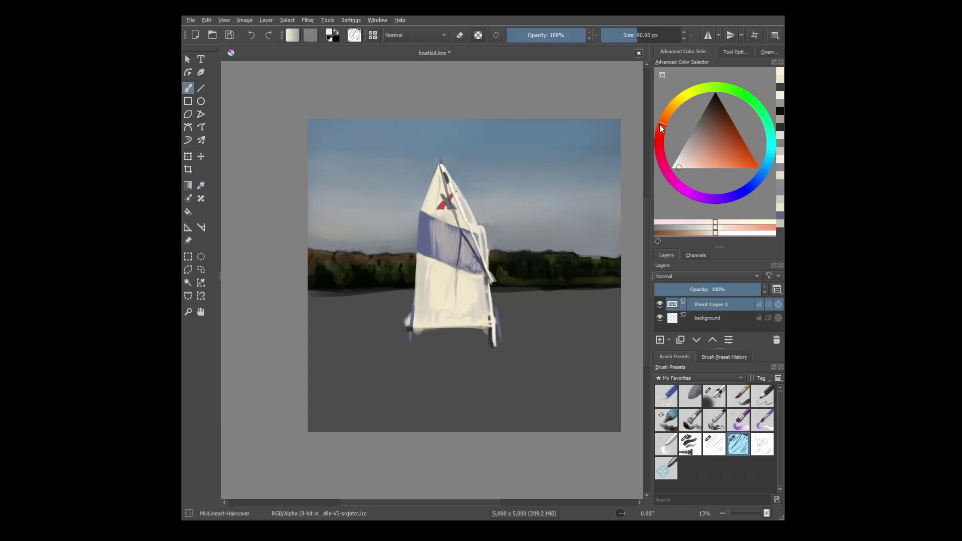
key("Insert")
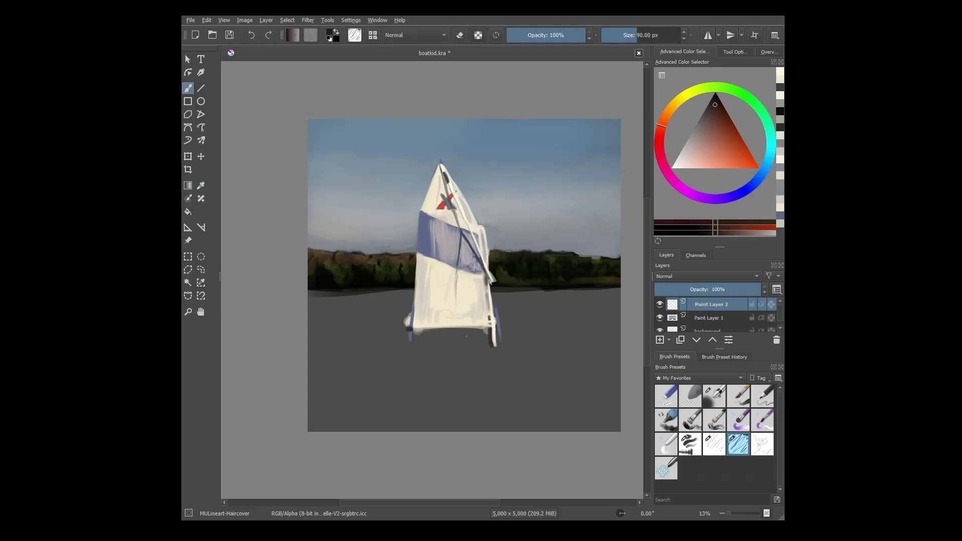
mouse_move(453, 332)
left_mouse_down()
mouse_move(463, 328)
mouse_move(453, 344)
left_mouse_up()
left_click_drag(452, 344, 466, 344)
left_click(718, 95)
left_click(465, 340, "ctrl")
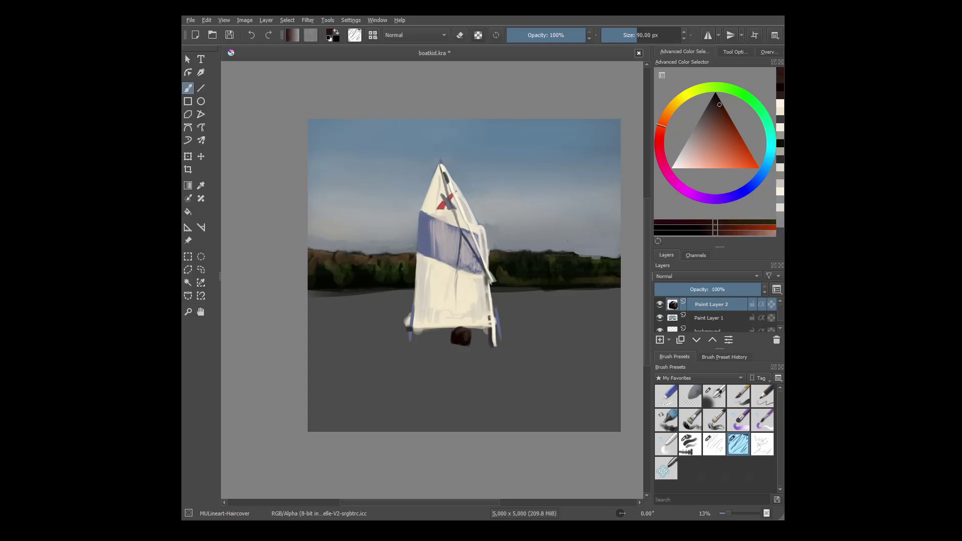
Shape and shade the head with sampled brown highlights and near-black shadows
left_click(460, 330, "ctrl")
left_click(463, 333, "ctrl")
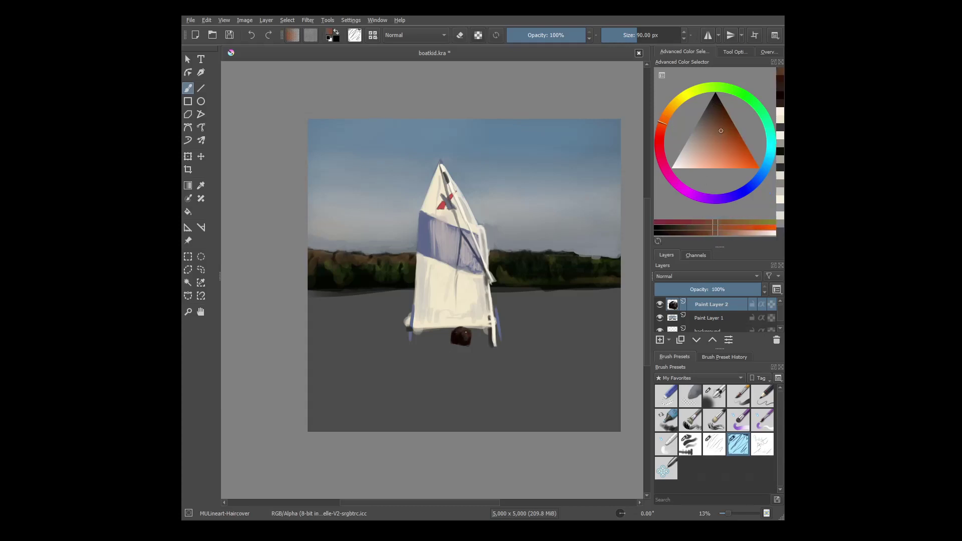
left_click_drag(460, 349, 448, 281)
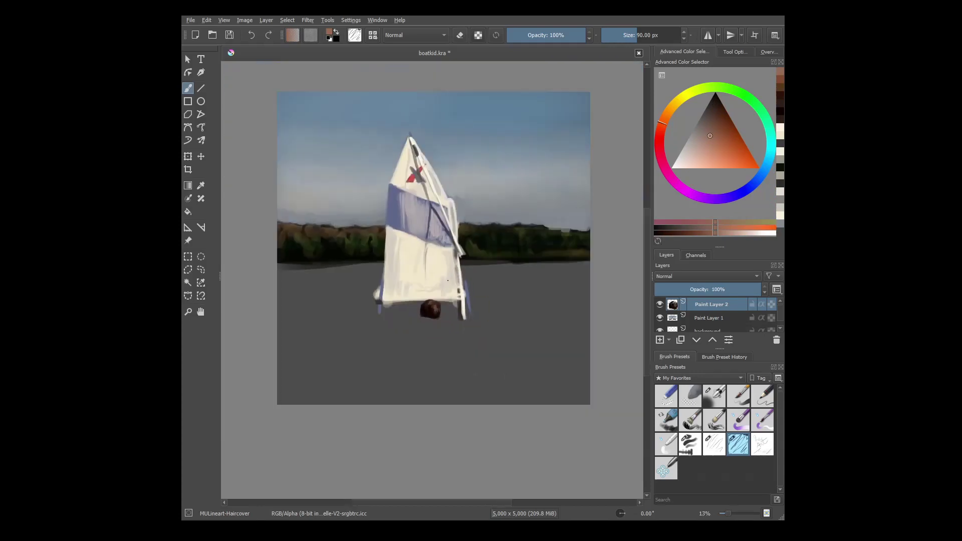
left_click(424, 304, "ctrl")
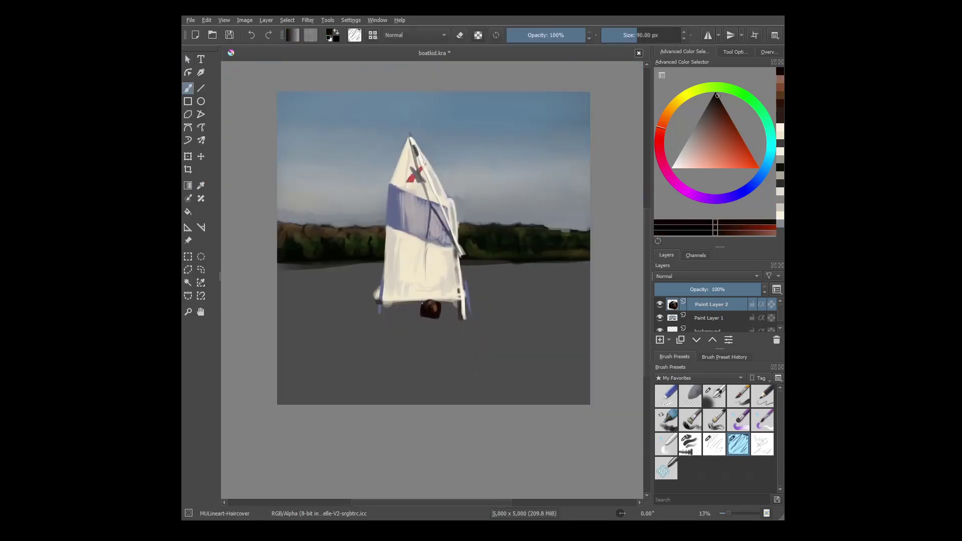
left_click(426, 309)
left_click(439, 303, "ctrl")
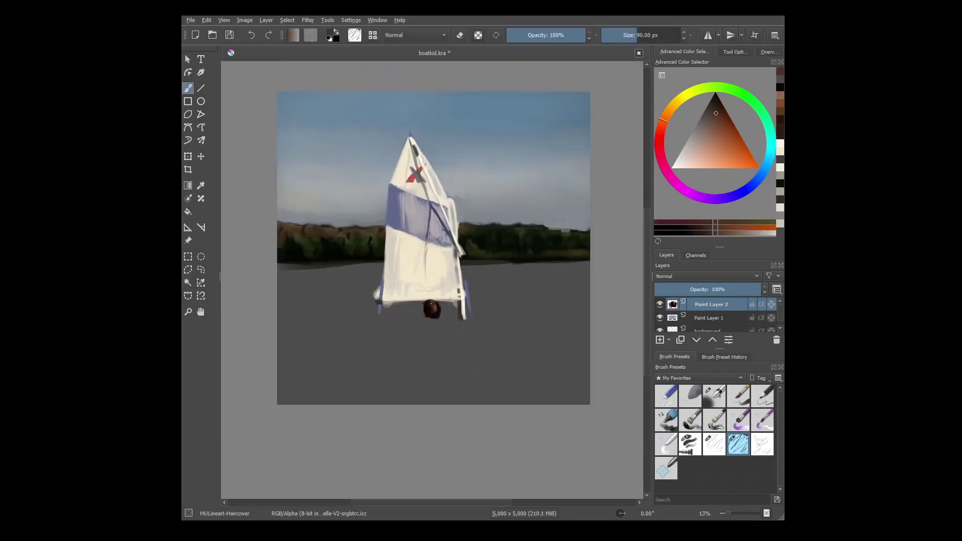
left_click(440, 302, "ctrl")
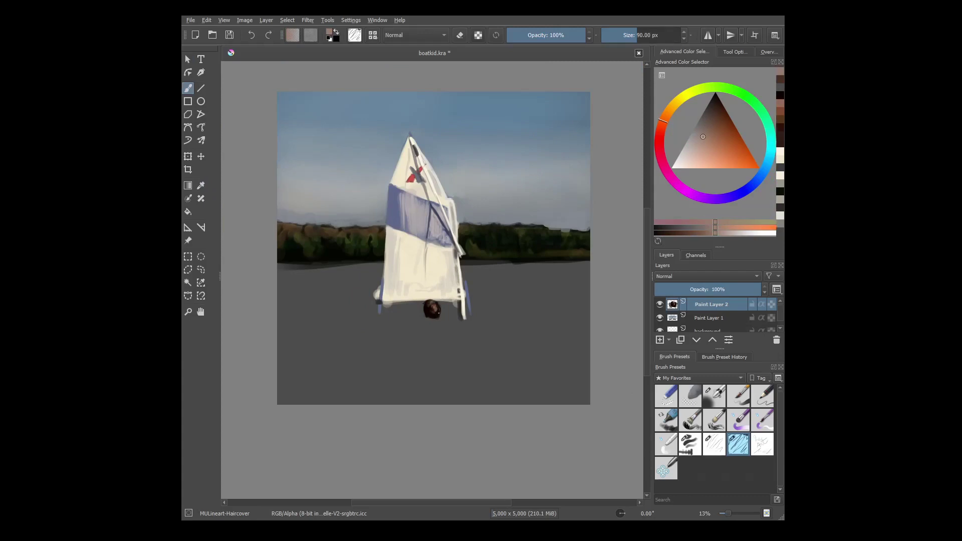
Paint the figure's blue jacket below the head and shade its lower part in dark navy
left_click(747, 188)
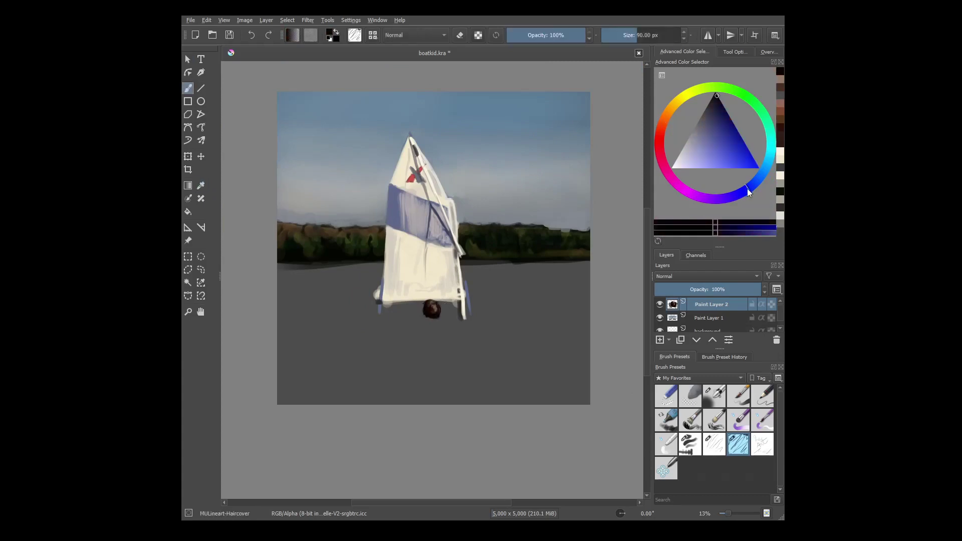
left_click(723, 138)
mouse_move(426, 319)
left_mouse_down()
mouse_move(446, 322)
mouse_move(432, 317)
mouse_move(418, 334)
mouse_move(436, 331)
mouse_move(416, 344)
mouse_move(430, 335)
mouse_move(435, 343)
mouse_move(433, 329)
left_mouse_up()
left_click(722, 115)
left_click(721, 103)
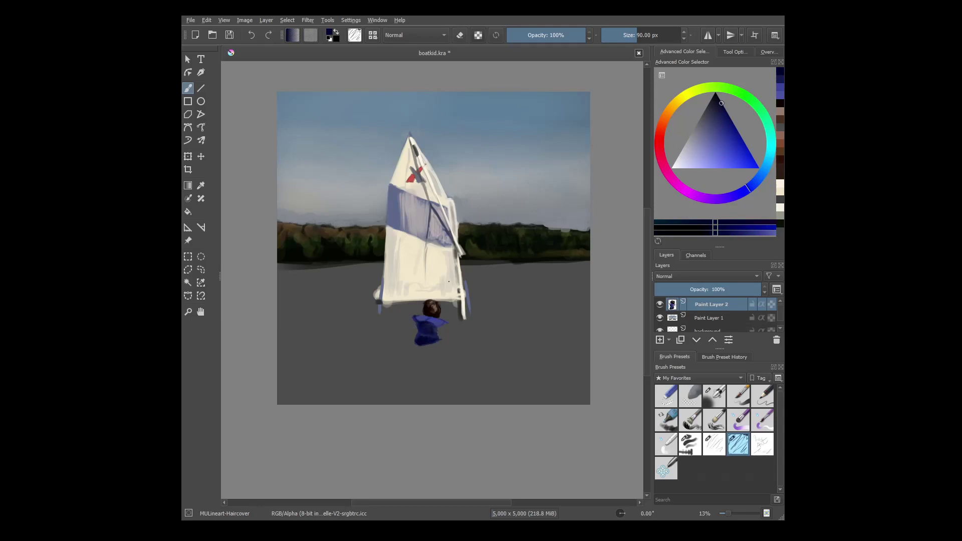
Touch up the head with sampled dark and brown tones and repaint the cream sail edge above it
left_click(429, 307, "ctrl")
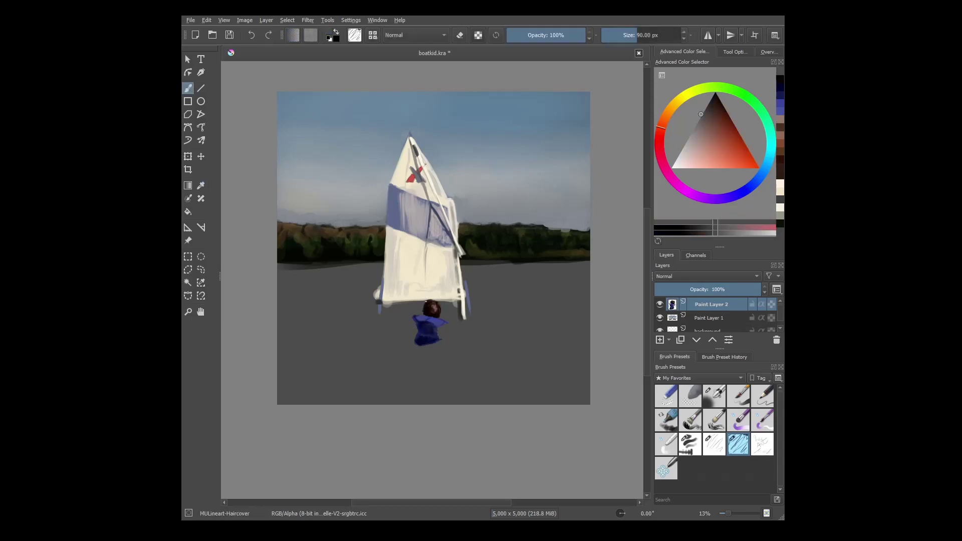
left_click(428, 331, "ctrl")
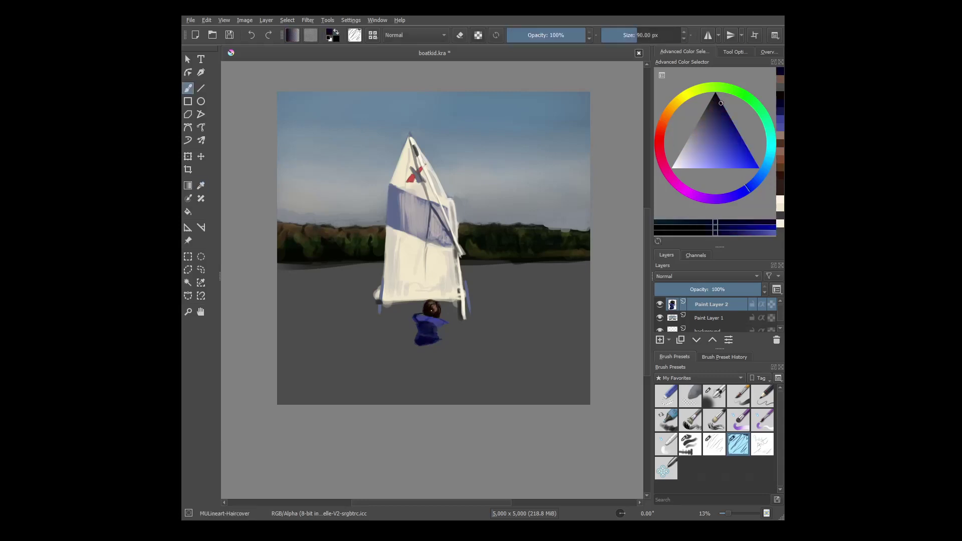
left_click(432, 306, "ctrl")
left_click(424, 302, "ctrl")
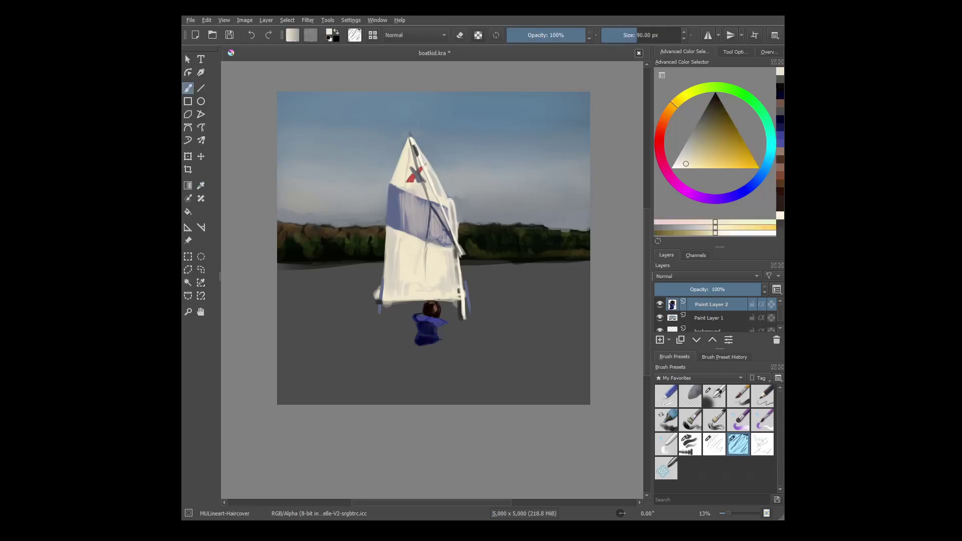
mouse_move(435, 301)
left_mouse_down()
mouse_move(461, 300)
mouse_move(424, 301)
left_mouse_up()
Extend the cream mast downward and block in the hull's cream end face to the right of the figure
mouse_move(463, 313)
left_mouse_down()
mouse_move(448, 324)
mouse_move(485, 317)
mouse_move(496, 331)
mouse_move(482, 370)
left_mouse_up()
mouse_move(493, 335)
left_mouse_down()
mouse_move(497, 352)
mouse_move(485, 339)
left_mouse_up()
left_click_drag(487, 346, 491, 358)
Outline the boat's hull and rim around the figure with a sampled muted blue-violet
left_click(426, 328, "ctrl")
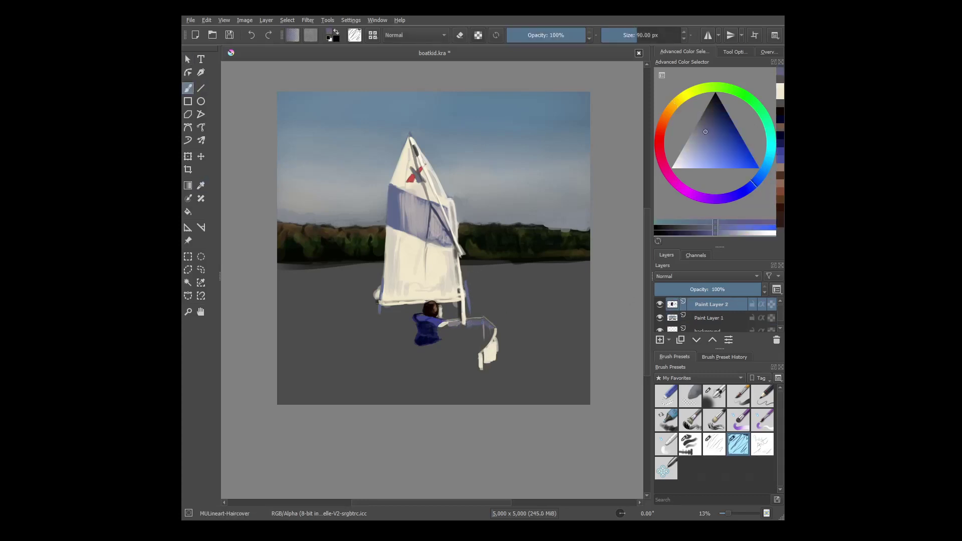
left_click_drag(497, 338, 498, 360)
mouse_move(416, 350)
left_mouse_down()
mouse_move(484, 354)
mouse_move(432, 345)
left_mouse_up()
mouse_move(416, 351)
left_mouse_down()
mouse_move(423, 366)
mouse_move(485, 365)
left_mouse_up()
mouse_move(439, 337)
left_mouse_down()
mouse_move(481, 328)
mouse_move(494, 344)
left_mouse_up()
Fill in the boat's interior and cream end face with sampled grey, cream and blue-grey tones
left_click(468, 346, "ctrl")
left_click(485, 351, "ctrl")
left_click(487, 366, "ctrl")
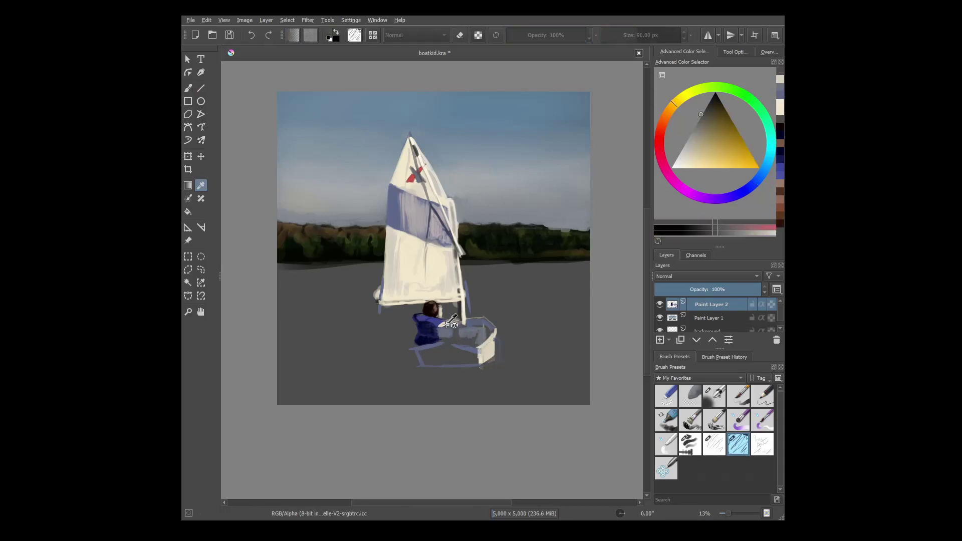
left_click(485, 356, "ctrl")
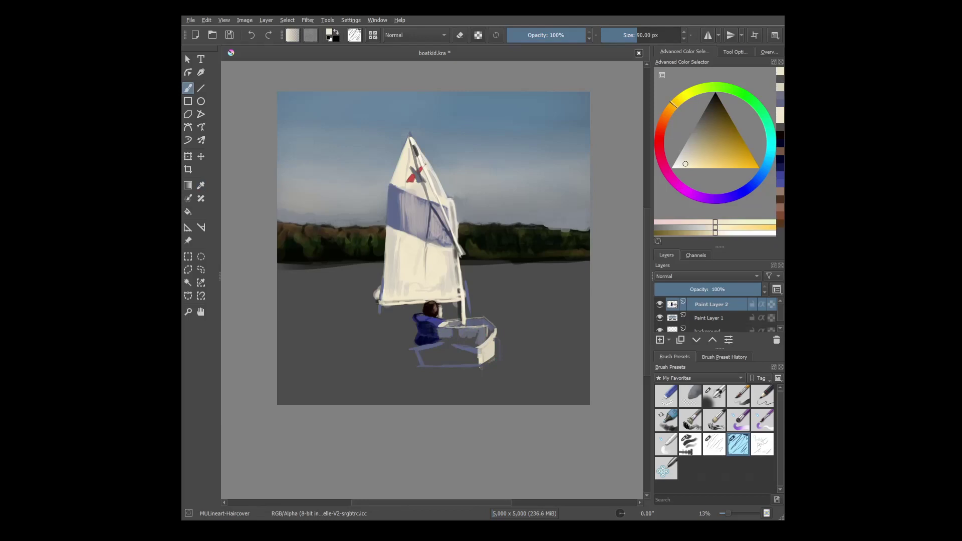
left_click(488, 333, "ctrl")
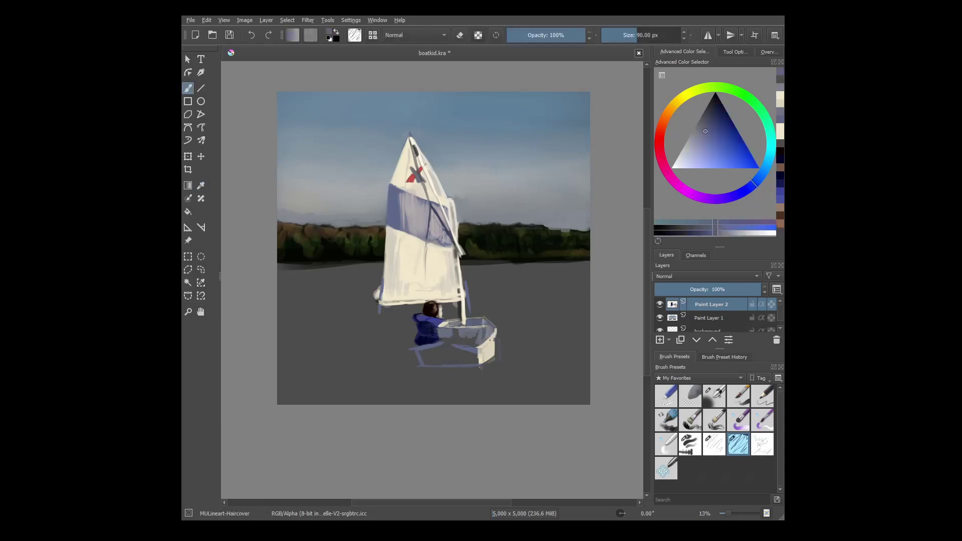
Paint the figure's near-black sleeve, the dark waterline shadow under the hull and the hull's dark rim line
key("d")
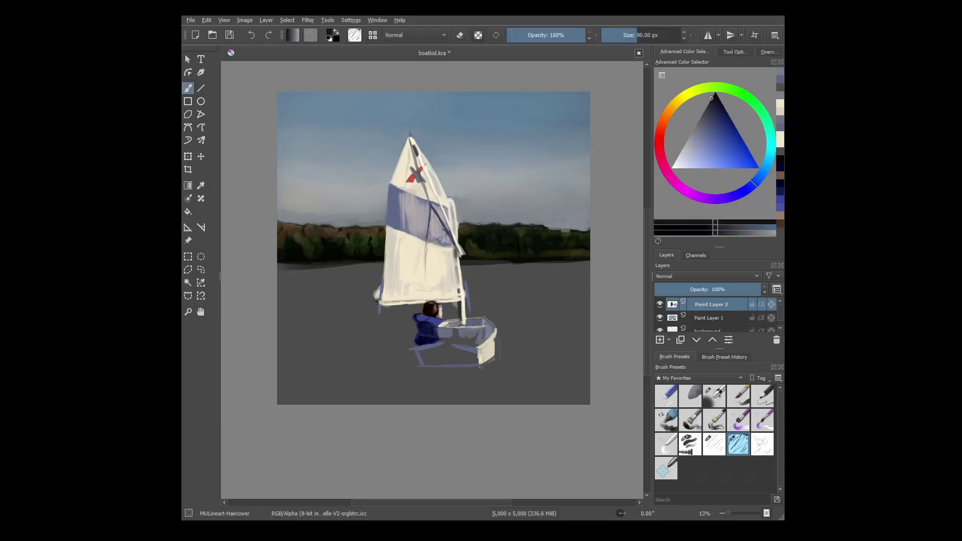
left_click_drag(439, 325, 442, 334)
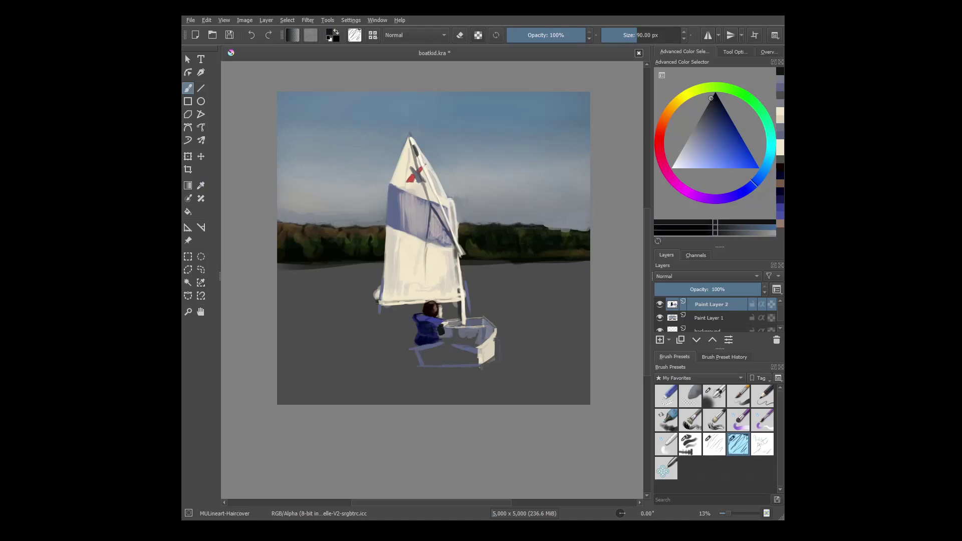
mouse_move(440, 342)
left_mouse_down()
mouse_move(435, 362)
mouse_move(418, 366)
mouse_move(481, 365)
left_mouse_up()
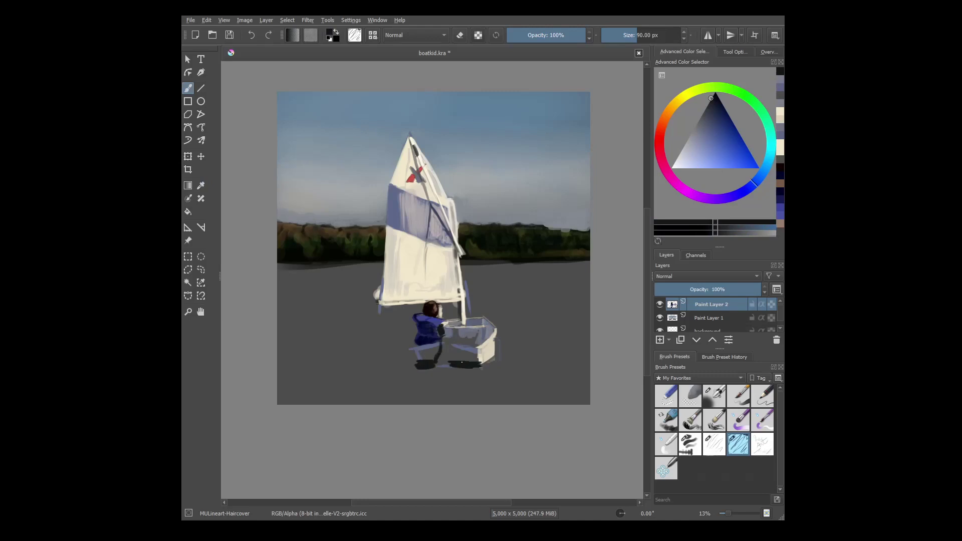
mouse_move(408, 347)
left_mouse_down()
mouse_move(439, 347)
mouse_move(437, 356)
mouse_move(457, 361)
mouse_move(480, 353)
mouse_move(457, 349)
left_mouse_up()
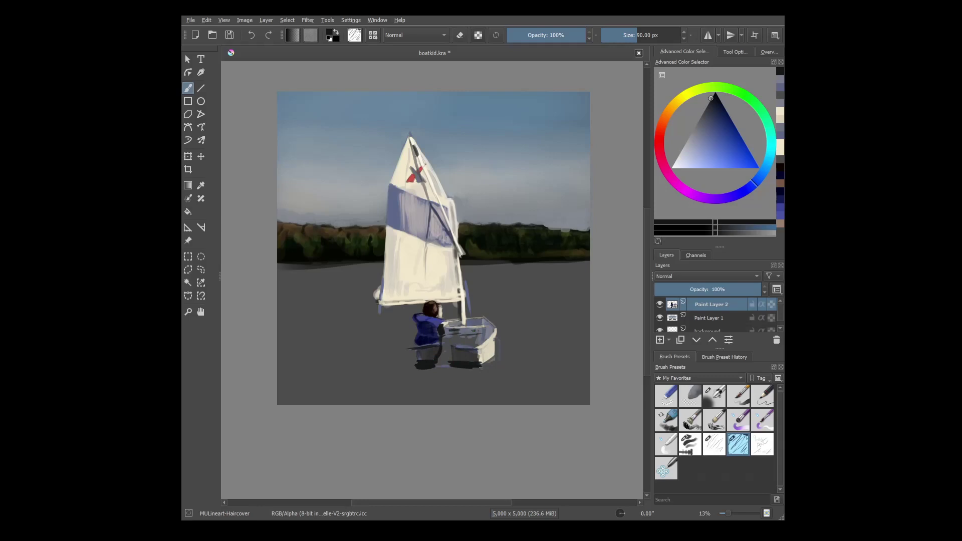
Darken the jacket with near-black strokes and add small red accents at its sleeve and waist
left_click(416, 344, "ctrl")
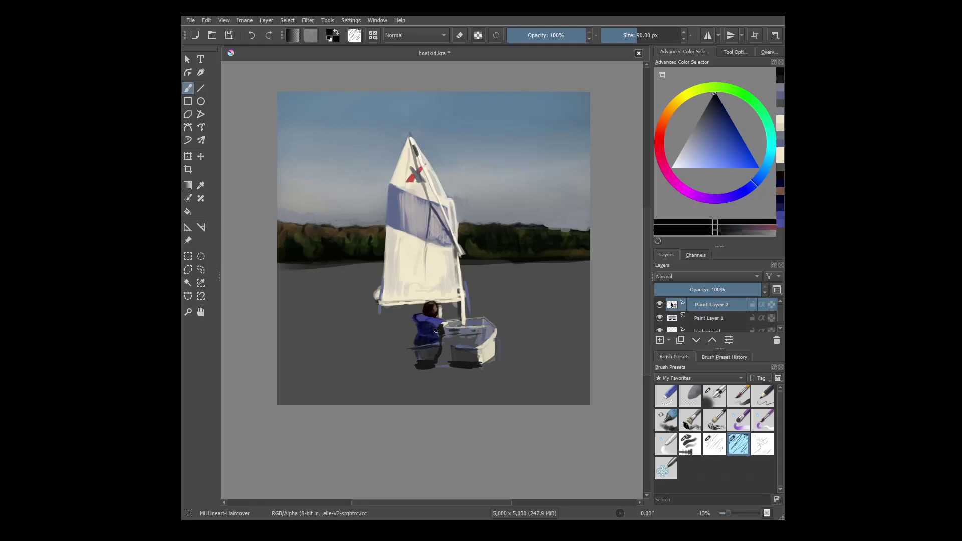
left_click(416, 319)
left_click(733, 122)
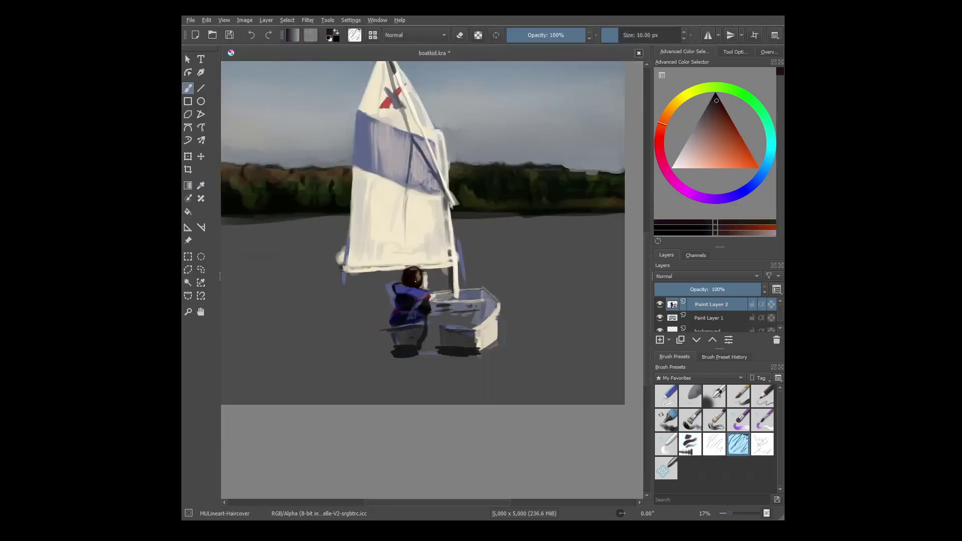
Return to the MULineart-Haircover brush at 90 px and paint an orange tiller across the boat's interior
left_click(715, 444)
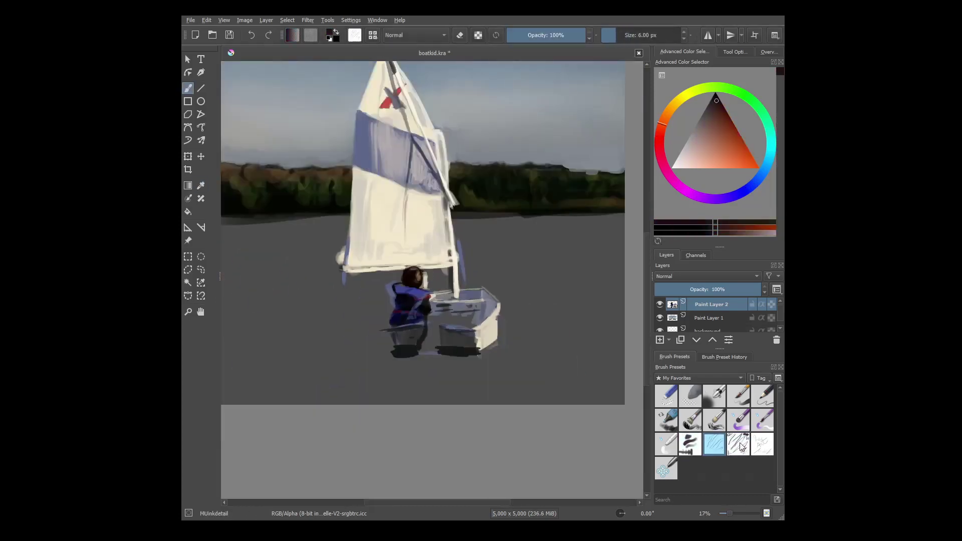
left_click(742, 448)
left_click(708, 152)
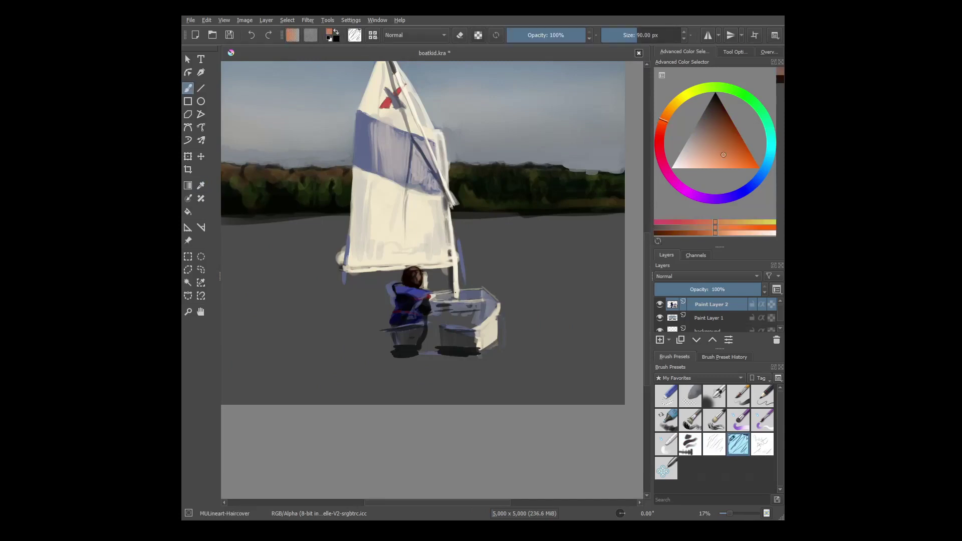
mouse_move(433, 316)
left_mouse_down()
mouse_move(482, 310)
mouse_move(429, 319)
mouse_move(428, 357)
left_mouse_up()
Paint a golden-brown rudder on the hull below the tiller, with its rippled reflection in the water
left_click(726, 146)
left_click(670, 111)
left_click(427, 357, "ctrl")
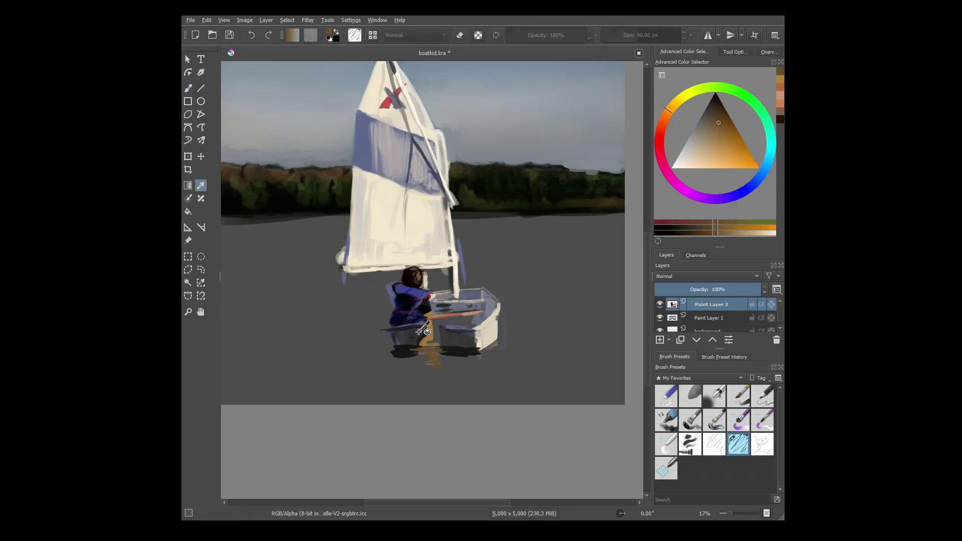
key("x")
key("x")
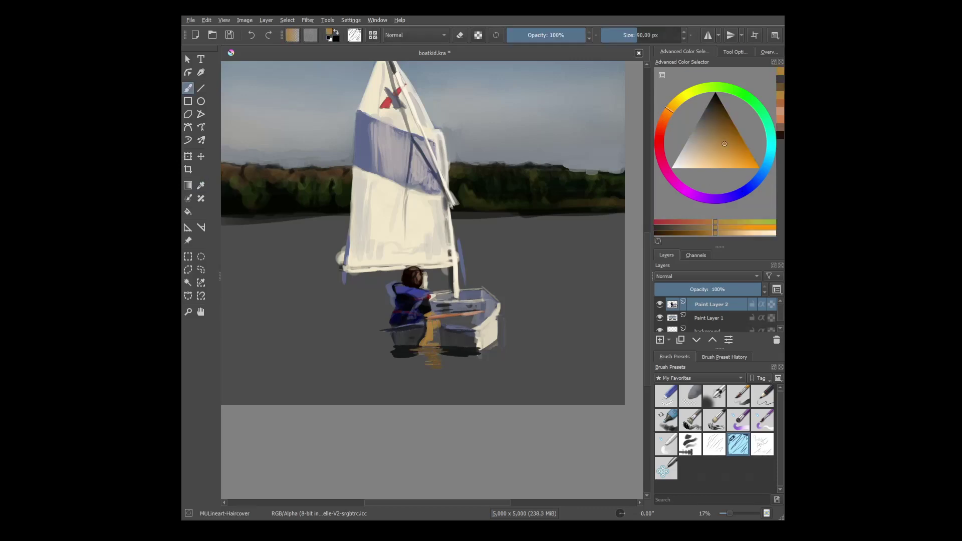
left_click_drag(432, 329, 434, 343)
left_click(434, 344, "ctrl")
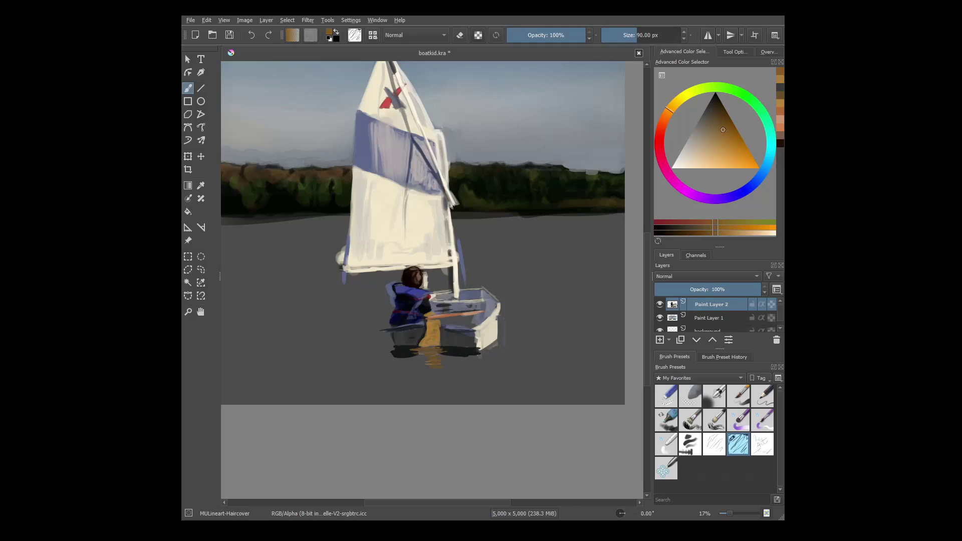
Paint the hull's rim beside the rudder in blue-grey and refine the hull side with sampled greys
key("x")
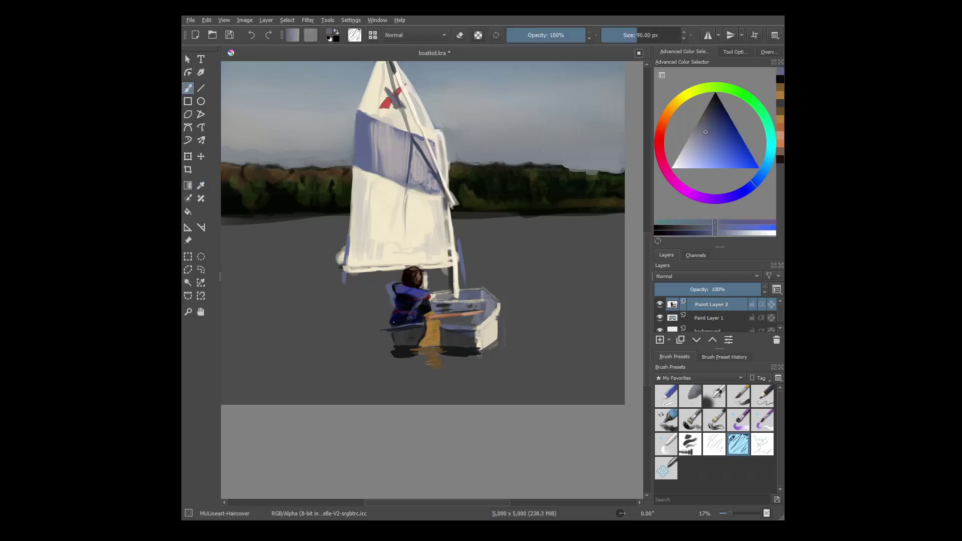
left_click_drag(389, 329, 423, 329)
left_click(422, 317, "ctrl")
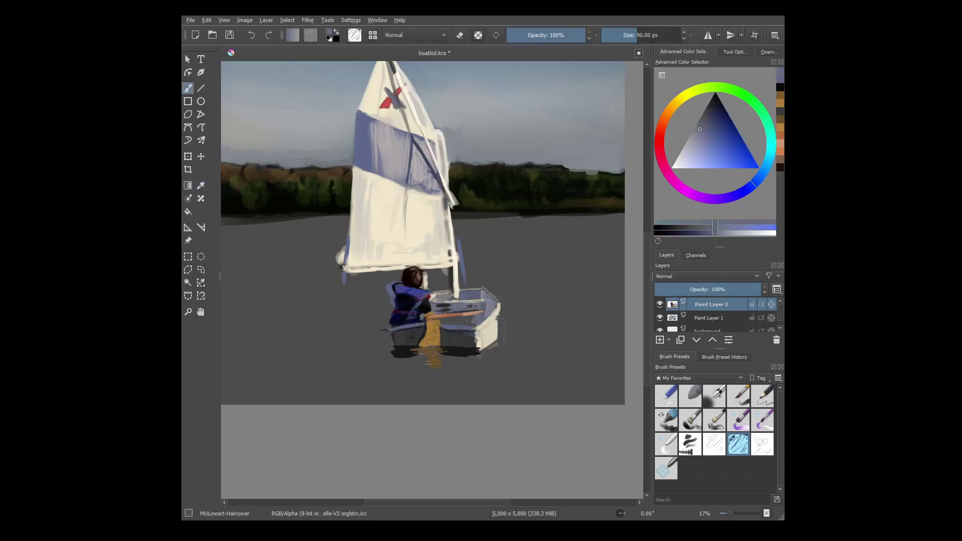
left_click(433, 336, "ctrl")
left_click(446, 331, "ctrl")
left_click_drag(454, 329, 475, 335)
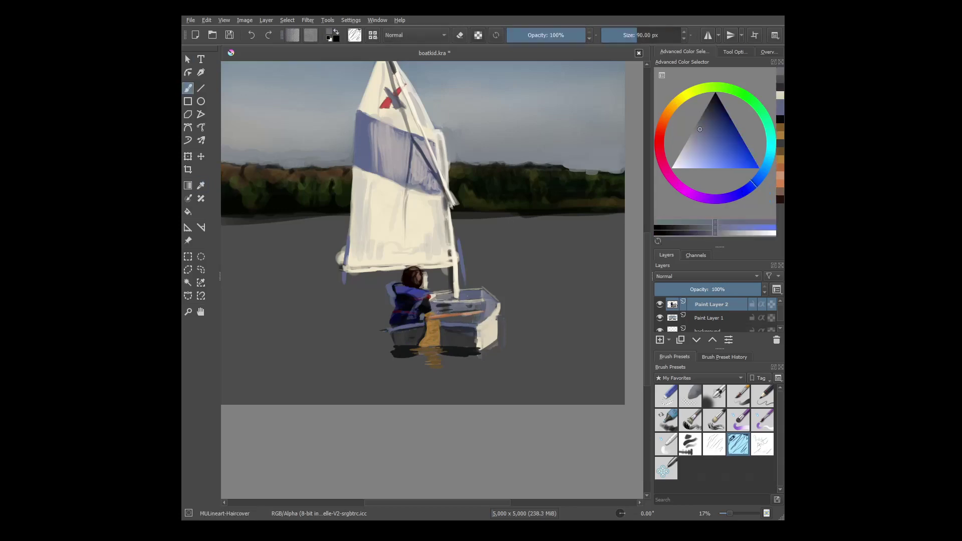
Extend the cream boom beyond the sail's lower left corner and paint a new vertical cream sail edge up from its end
key("minus")
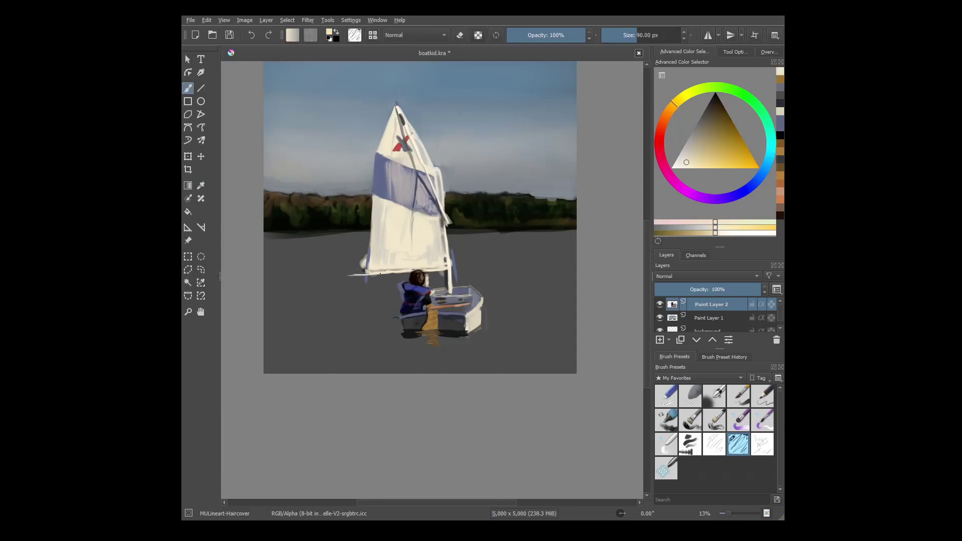
left_click_drag(351, 191, 347, 279)
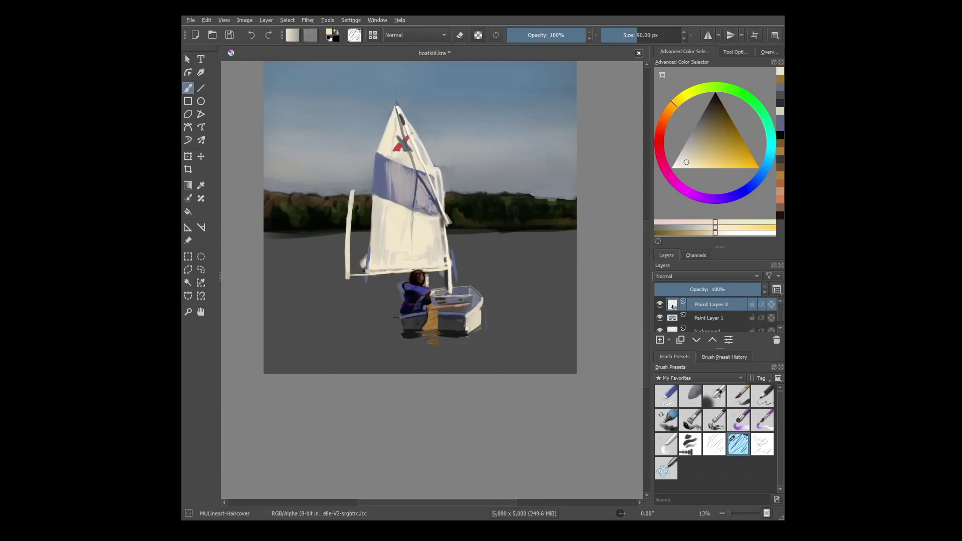
mouse_move(468, 174)
left_mouse_down()
mouse_move(436, 217)
mouse_move(407, 216)
left_mouse_up()
key("ctrl+s")
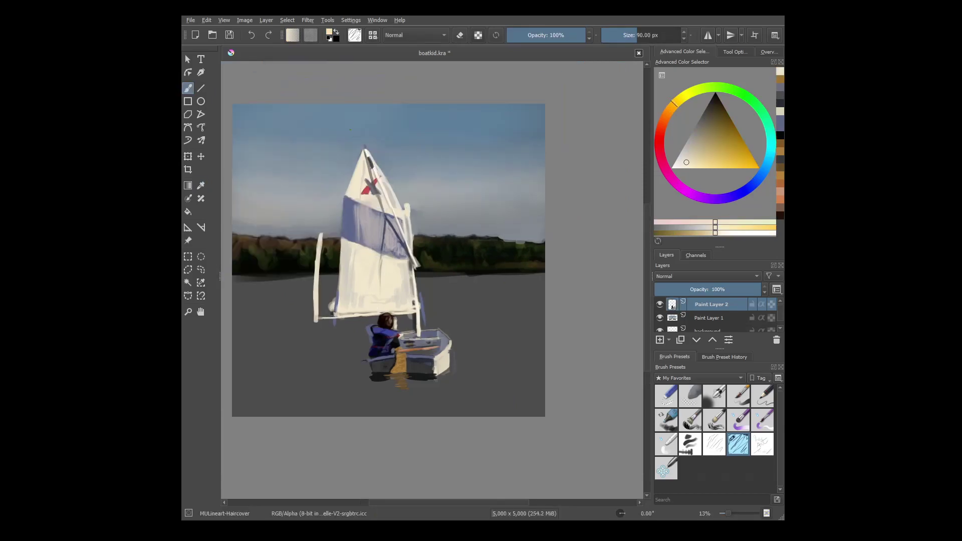
Enlarge the sail up and to the left, filling cream panels above and below the blue stripe
left_click_drag(350, 129, 341, 161)
mouse_move(341, 161)
left_mouse_down()
mouse_move(330, 190)
mouse_move(357, 132)
mouse_move(399, 192)
mouse_move(408, 226)
left_mouse_up()
mouse_move(332, 233)
left_mouse_down()
mouse_move(323, 281)
mouse_move(338, 259)
mouse_move(336, 316)
left_mouse_up()
left_click_drag(357, 133, 336, 195)
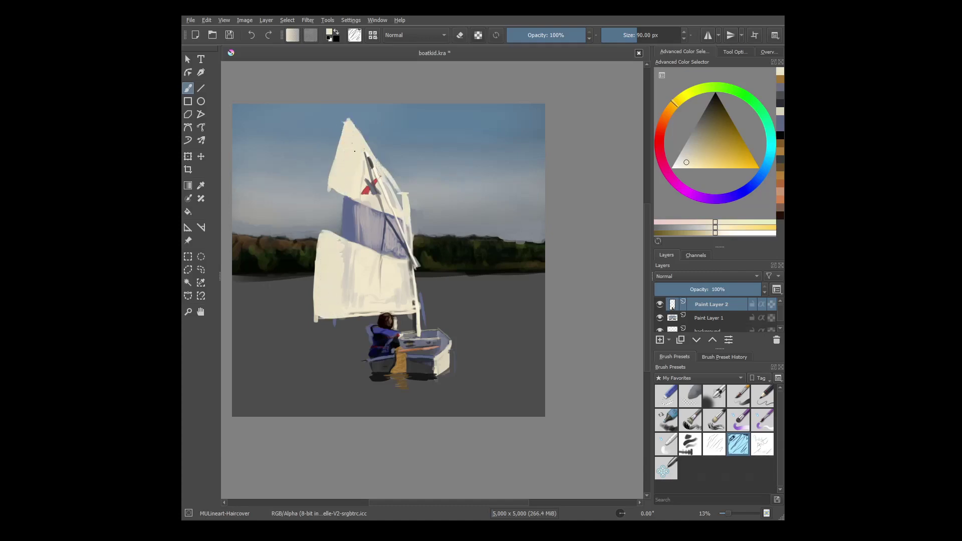
Smooth the sail's left edge in cream from the peak to the boom end and trim it with sampled background grey
left_click_drag(347, 114, 320, 233)
left_click_drag(326, 167, 320, 245)
left_click_drag(321, 317, 322, 332)
left_click(307, 286, "ctrl")
mouse_move(316, 271)
left_mouse_down()
mouse_move(316, 324)
mouse_move(316, 292)
left_mouse_up()
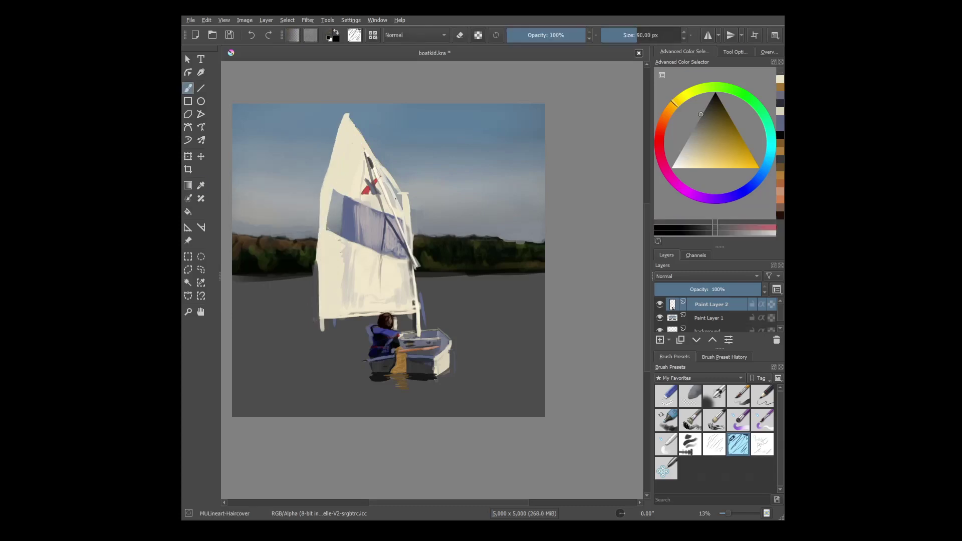
Paint a dark grey spar from the sail's peak down to the mast, edged with sampled cream
left_click(348, 123, "ctrl")
mouse_move(346, 119)
left_mouse_down()
mouse_move(372, 179)
mouse_move(406, 220)
left_mouse_up()
left_click(352, 128, "ctrl")
left_click_drag(348, 118, 420, 253)
left_click(420, 253, "ctrl")
Repaint the red and grey sail emblem higher up and cover its old lower part with sampled cream
left_click(368, 189, "ctrl")
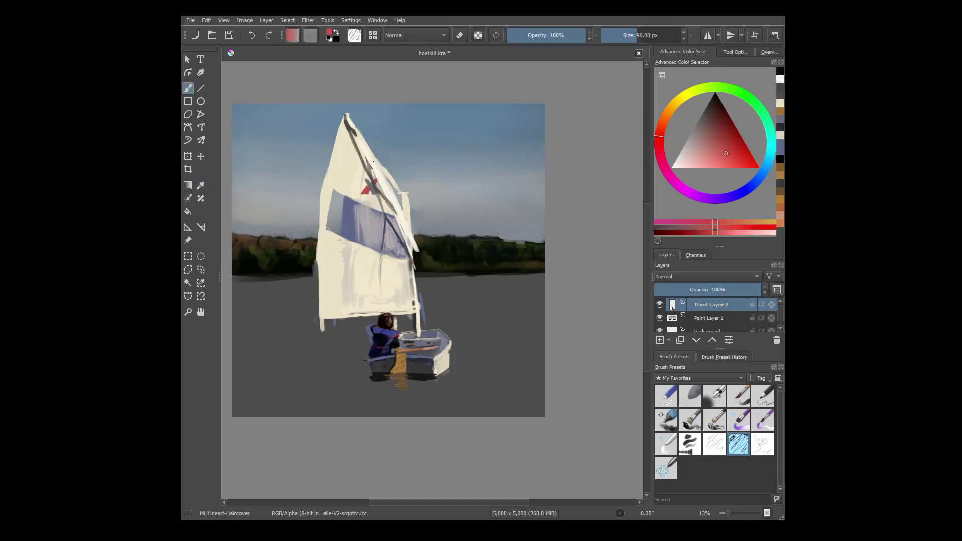
mouse_move(365, 168)
left_mouse_down()
mouse_move(355, 178)
mouse_move(360, 143)
left_mouse_up()
left_click(362, 174, "ctrl")
left_click(352, 165, "ctrl")
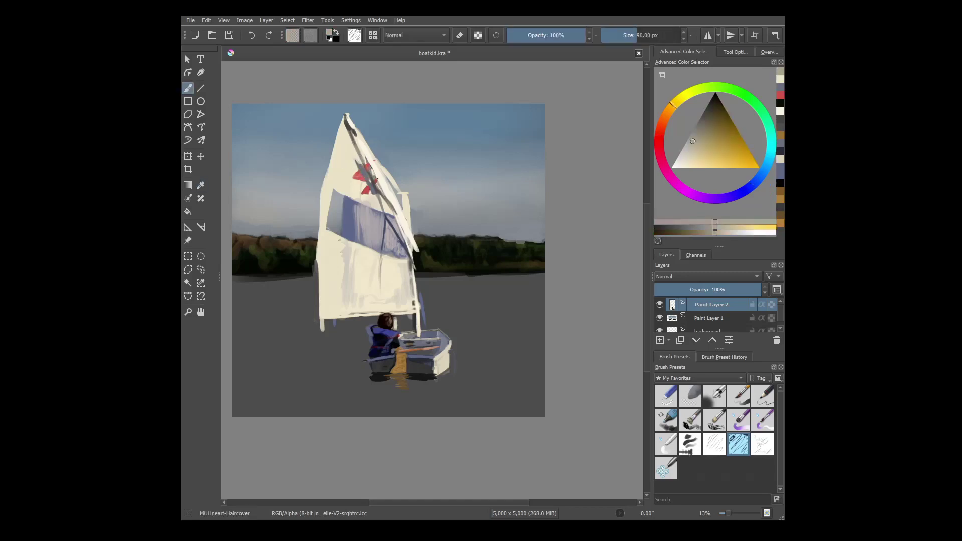
left_click(384, 204, "ctrl")
mouse_move(368, 183)
left_mouse_down()
mouse_move(376, 196)
mouse_move(373, 173)
mouse_move(388, 208)
left_mouse_up()
left_click(384, 203, "ctrl")
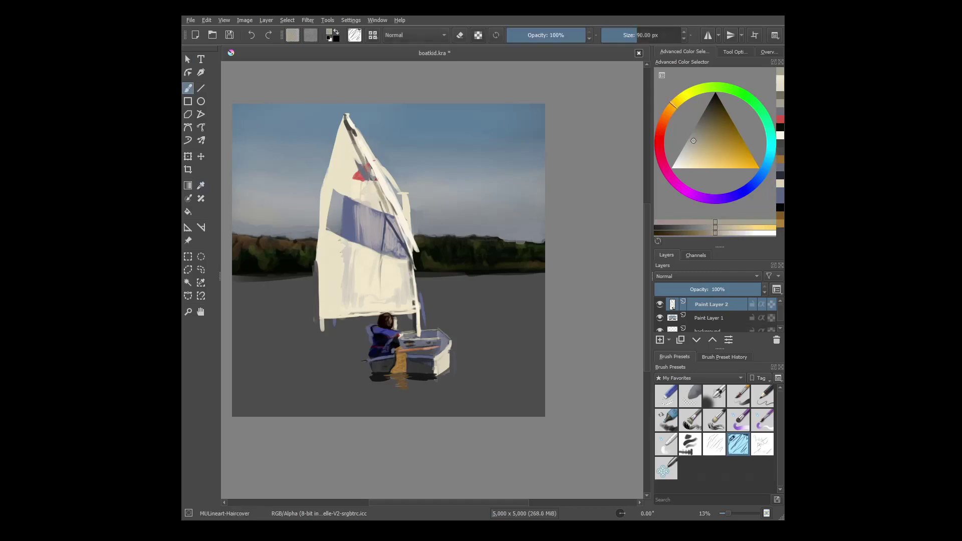
left_click(391, 213, "ctrl")
Shade the foot of the mast with sampled greys and fill the sail's upper right corner in cream
left_click(418, 347, "ctrl")
left_click_drag(421, 336, 424, 312)
left_click(423, 321, "ctrl")
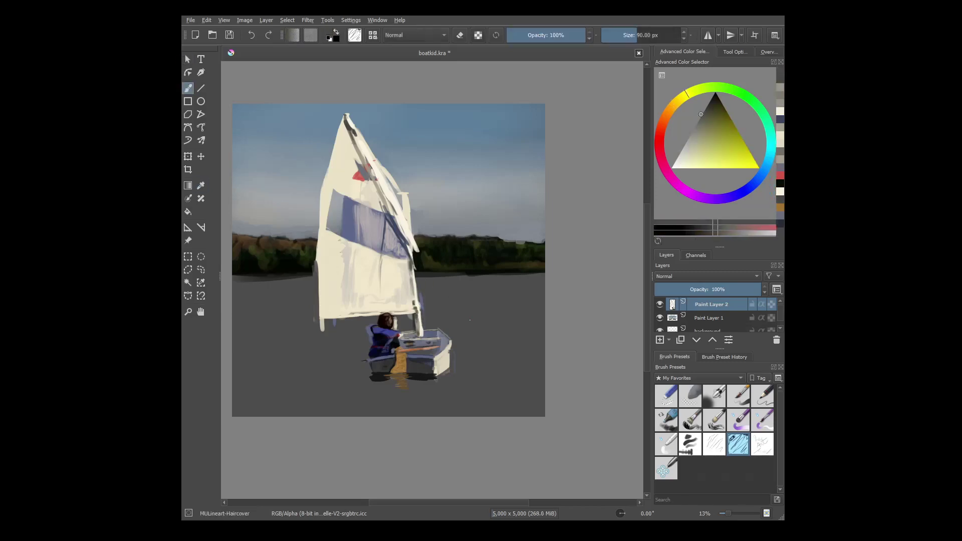
left_click(404, 200, "ctrl")
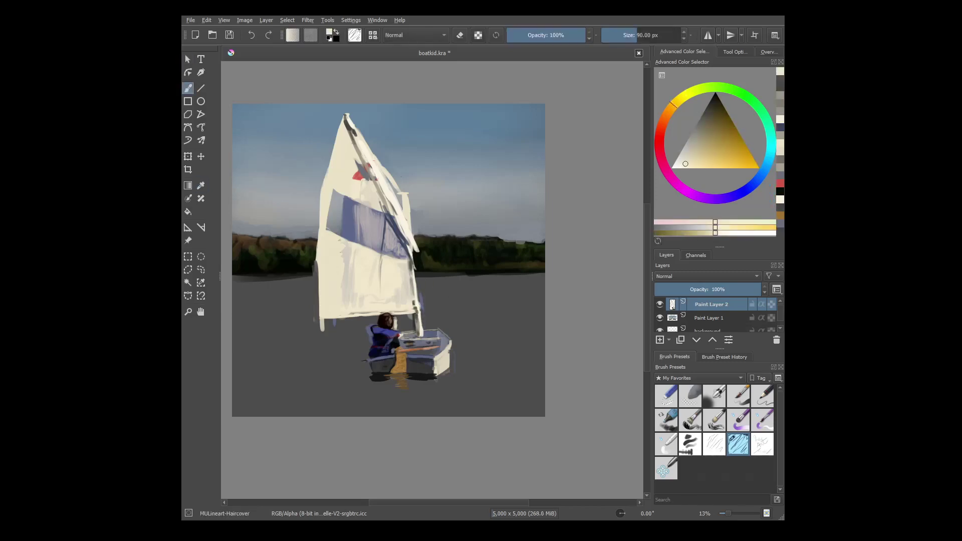
left_click(398, 238, "ctrl")
Extend the blue stripe up and across to the sail's left edge, with a dark fold and cream borders
left_click(377, 196, "ctrl")
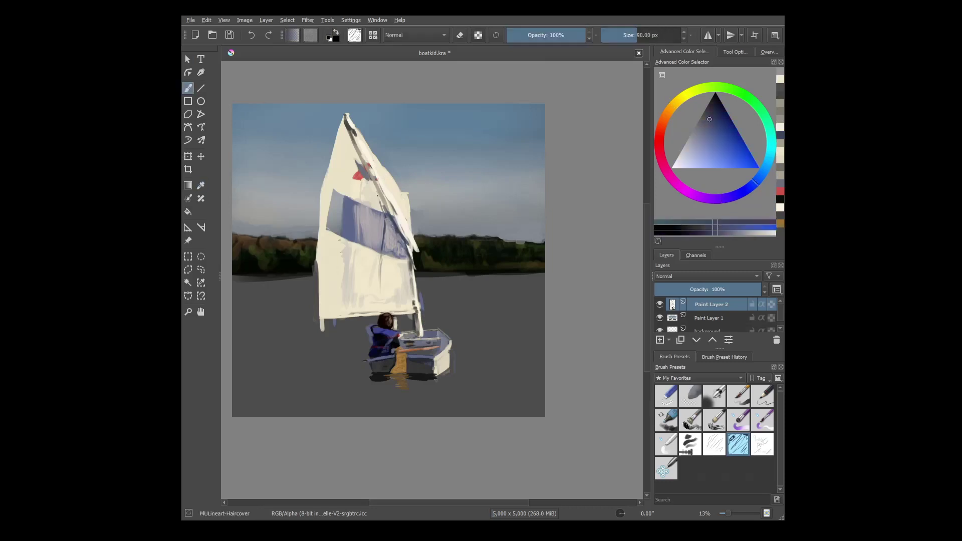
left_click_drag(384, 207, 375, 258)
left_click(361, 216, "ctrl")
mouse_move(327, 183)
left_mouse_down()
mouse_move(321, 228)
mouse_move(336, 231)
left_mouse_up()
left_click_drag(328, 173, 376, 215)
left_click(351, 280, "ctrl")
left_click_drag(346, 211, 350, 239)
mouse_move(348, 188)
left_mouse_down()
mouse_move(350, 241)
mouse_move(354, 235)
left_mouse_up()
left_click(335, 171, "ctrl")
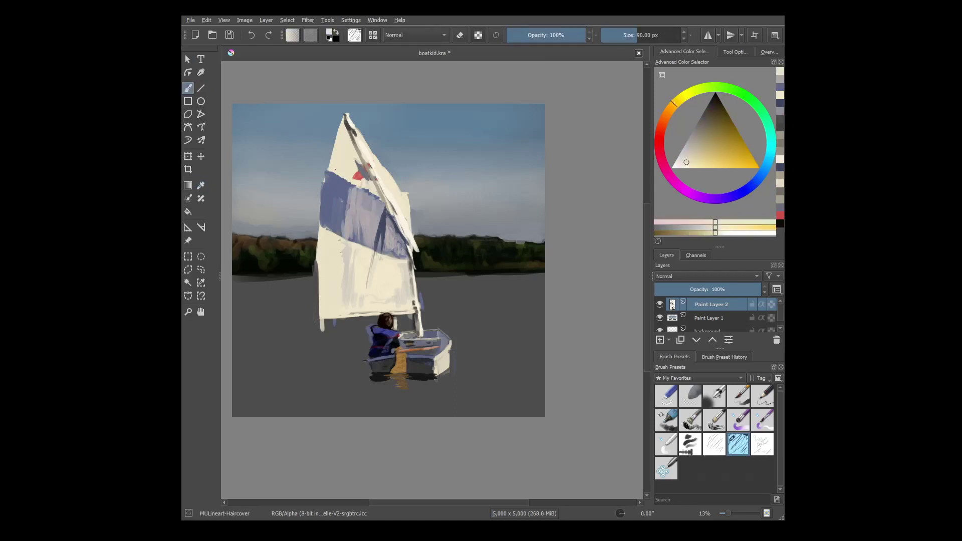
Refine the blue stripe's right side with sampled grey-violet and dark fold strokes, and save the painting
left_click(381, 200, "ctrl")
mouse_move(400, 207)
left_mouse_down()
mouse_move(405, 226)
mouse_move(402, 207)
left_mouse_up()
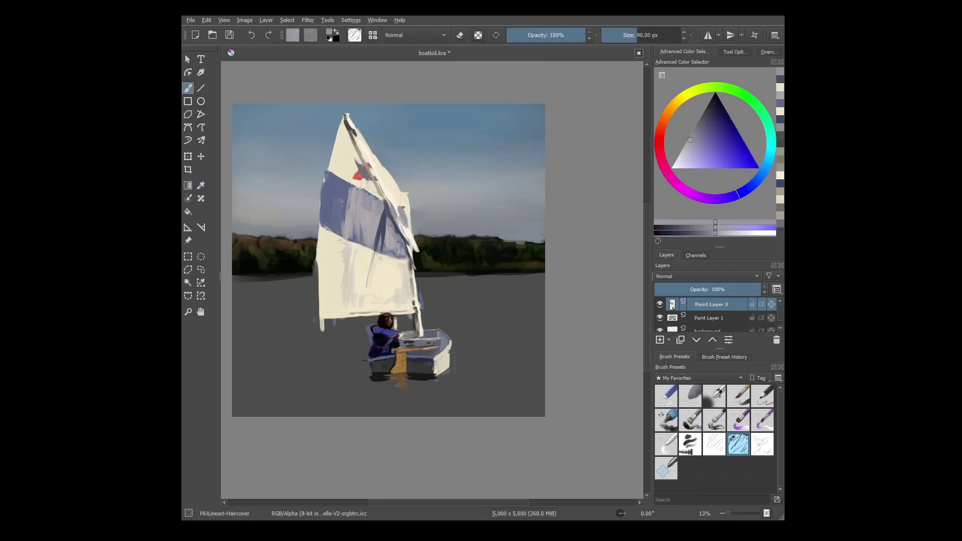
left_click(402, 207, "ctrl")
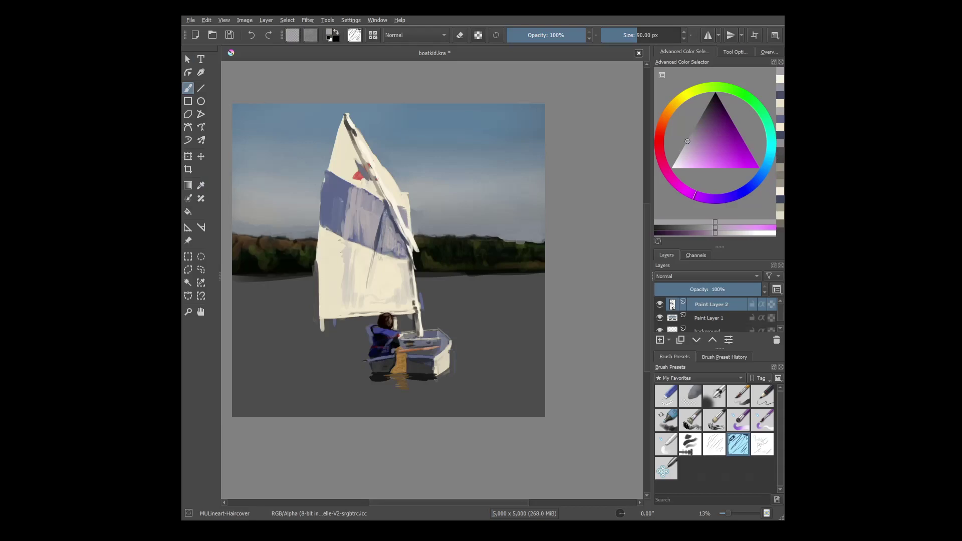
left_click(378, 207, "ctrl")
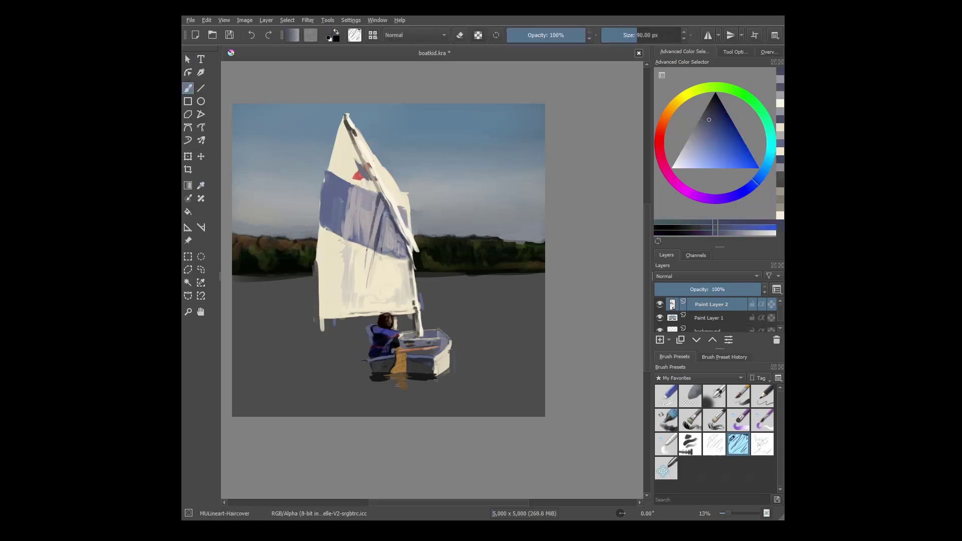
left_click(373, 260, "ctrl")
left_click(368, 280, "ctrl")
key("ctrl+s")
Strengthen the dark spar beside the emblem and shade the sail panel right of it in pale grey
left_click(368, 170, "ctrl")
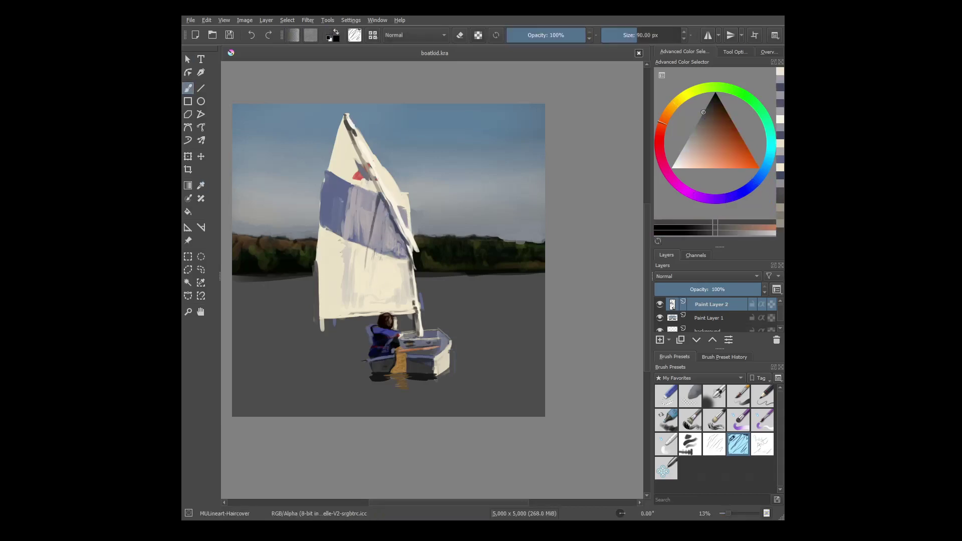
left_click_drag(373, 179, 358, 155)
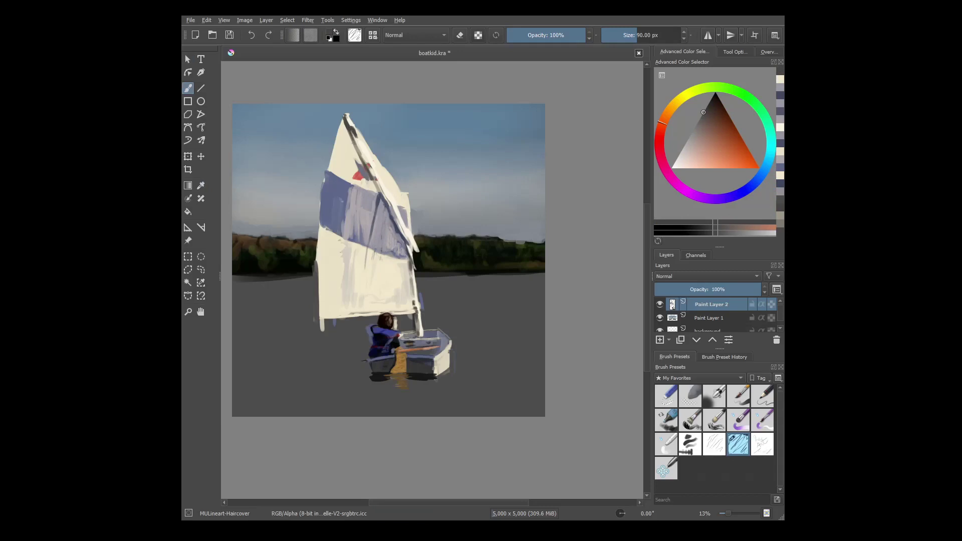
left_click(384, 175, "ctrl")
left_click(385, 173, "ctrl")
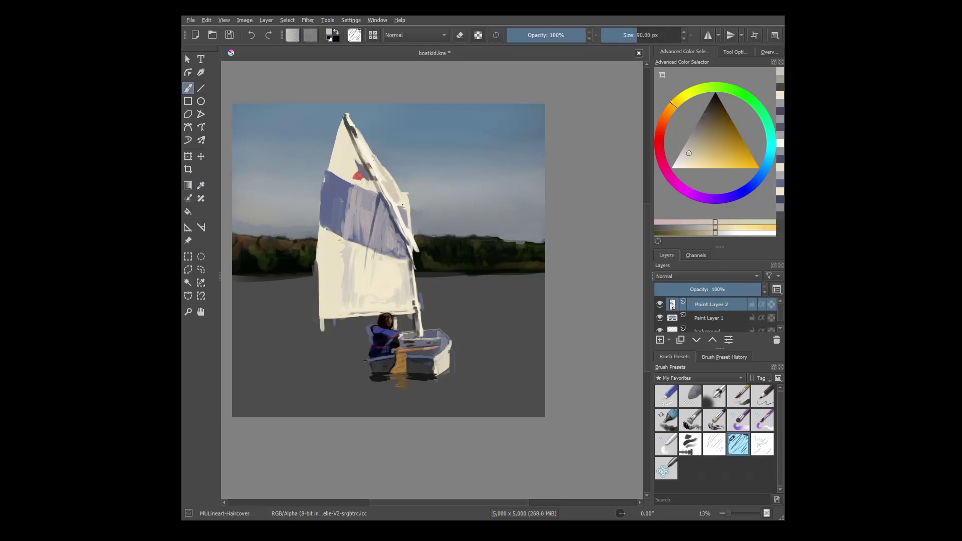
Refine the spar's lower end and the adjoining mast with colours sampled from the trees, sail and stripe
left_click(406, 220, "ctrl")
left_click(415, 243, "ctrl")
left_click(416, 246, "ctrl")
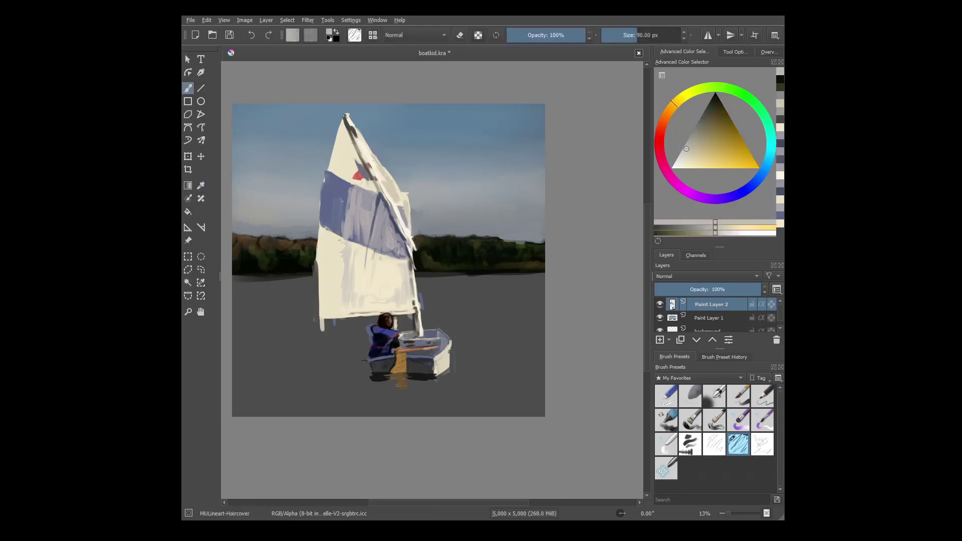
left_click(412, 247, "ctrl")
left_click(397, 223, "ctrl")
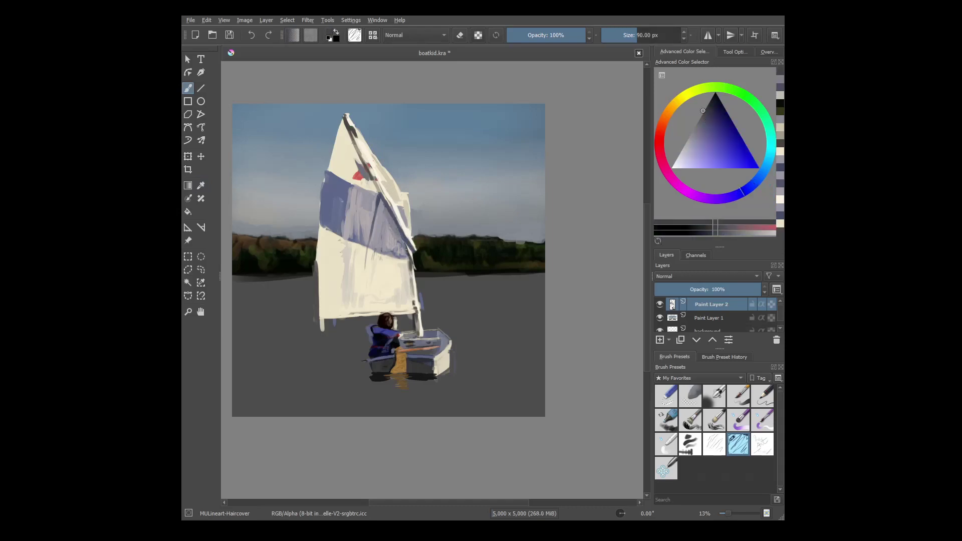
left_click(409, 247, "ctrl")
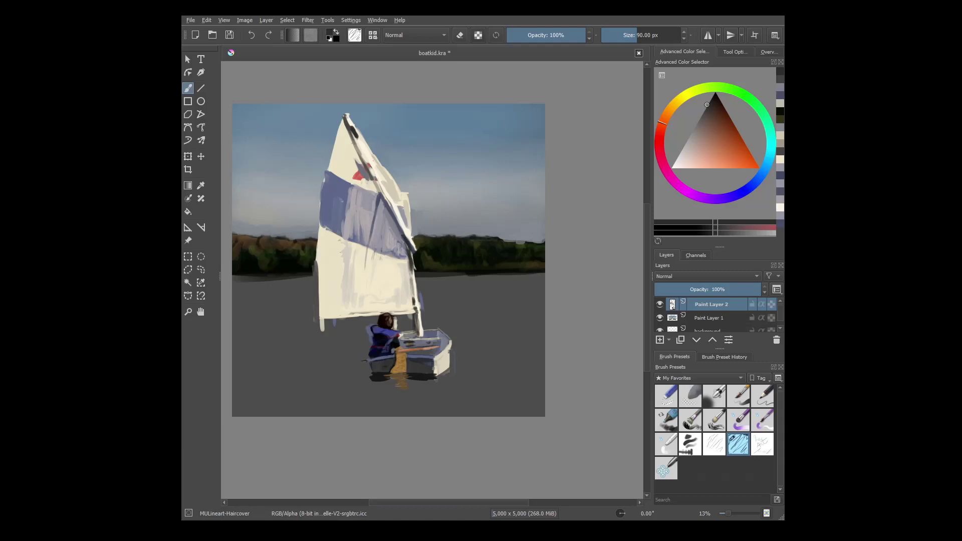
Darken the spar along its length and add a thin cream highlight beside it
left_click(351, 131, "ctrl")
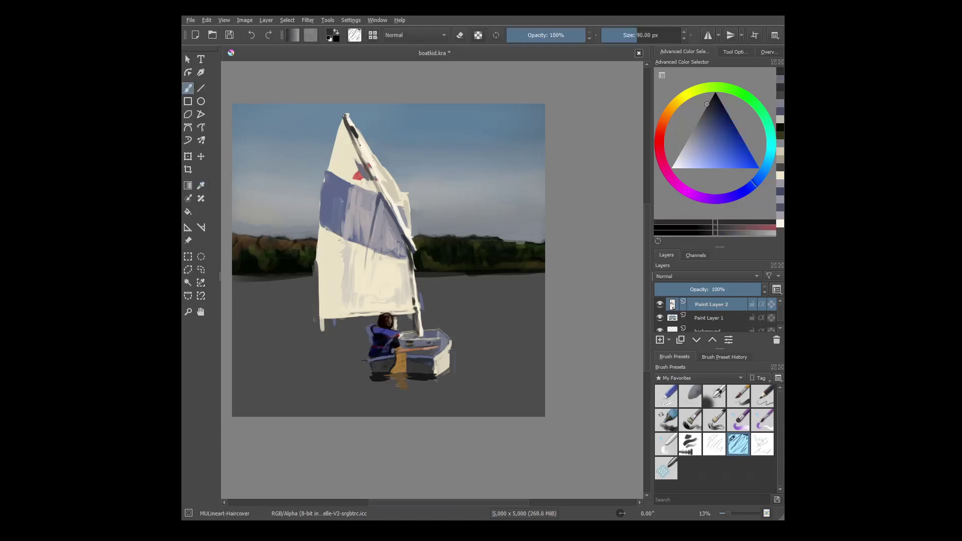
left_click_drag(358, 142, 405, 231)
left_click(390, 188, "ctrl")
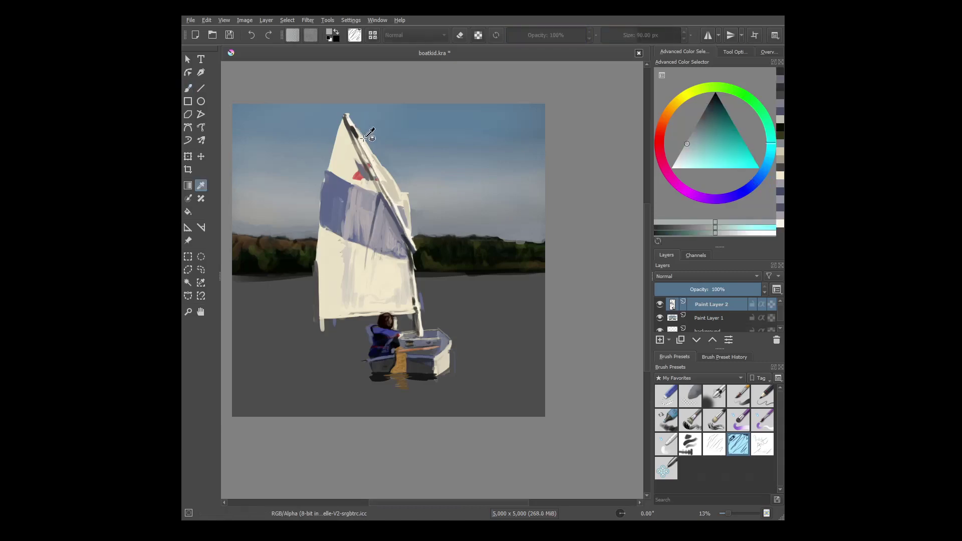
left_click(371, 159, "ctrl")
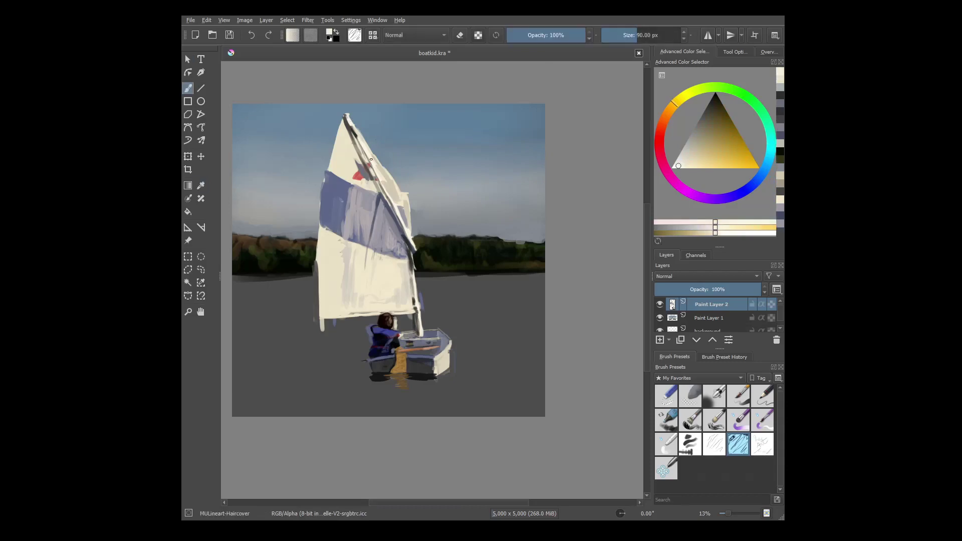
left_click_drag(411, 240, 396, 208)
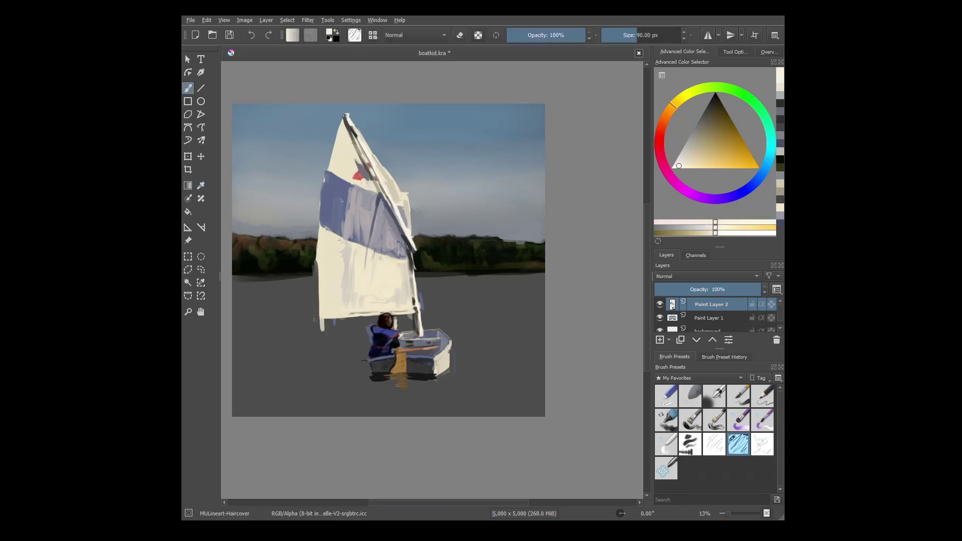
Touch up the sail's right panel with lavender-grey and cream, and even out the blue stripe's left side
left_click(407, 228, "ctrl")
left_click(400, 205, "ctrl")
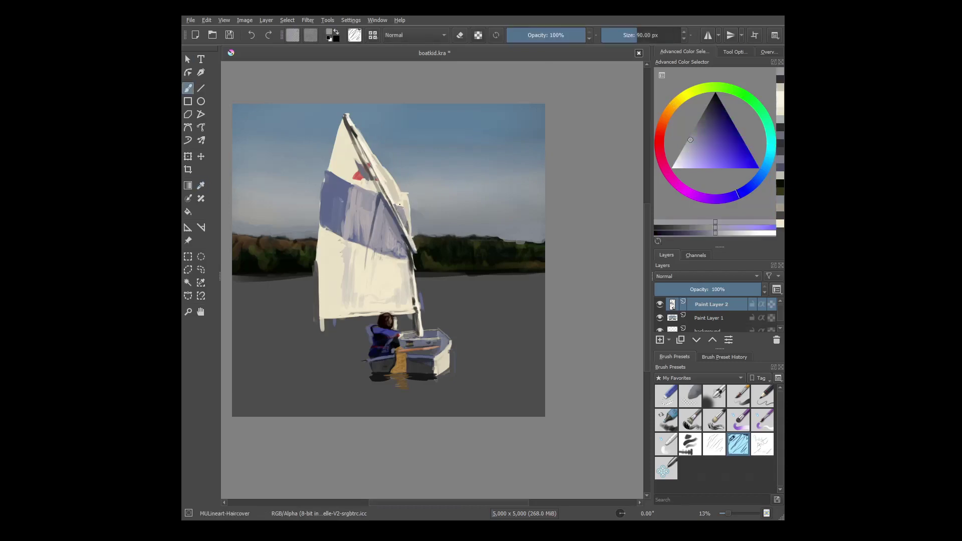
left_click(399, 201, "ctrl")
left_click(404, 200, "ctrl")
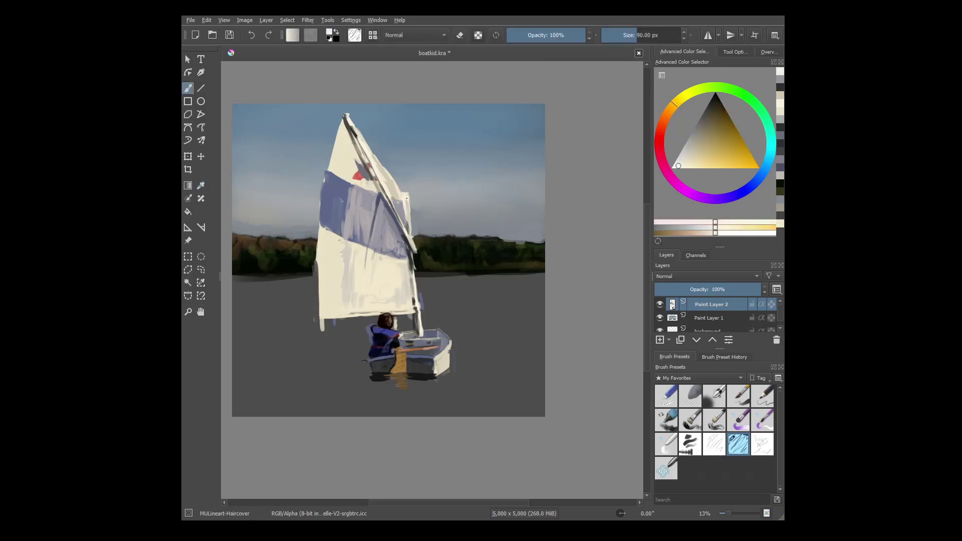
left_click_drag(371, 147, 385, 169)
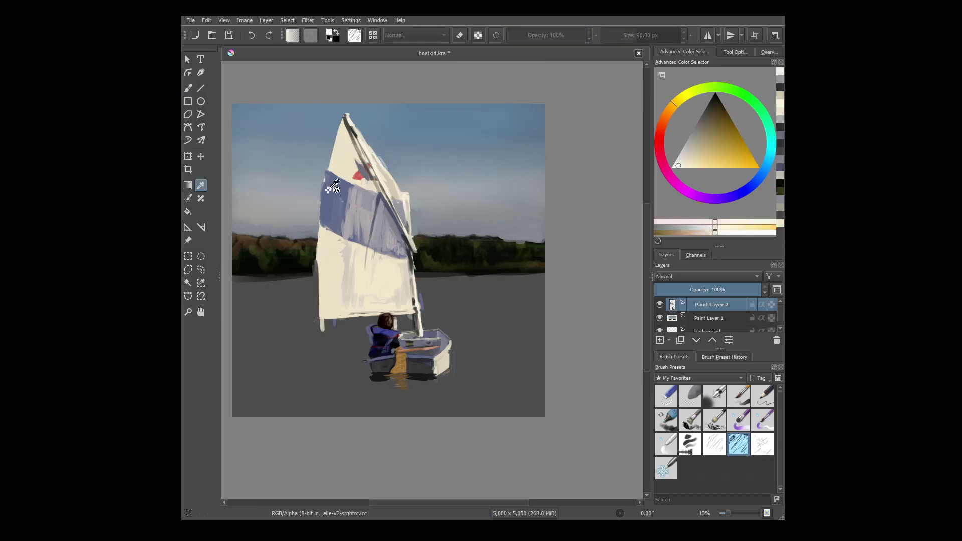
left_click(354, 200, "ctrl")
left_click(361, 281, "ctrl")
Paint a near-black shoreline band along the water's edge on both sides of the sail
left_click(430, 248, "ctrl")
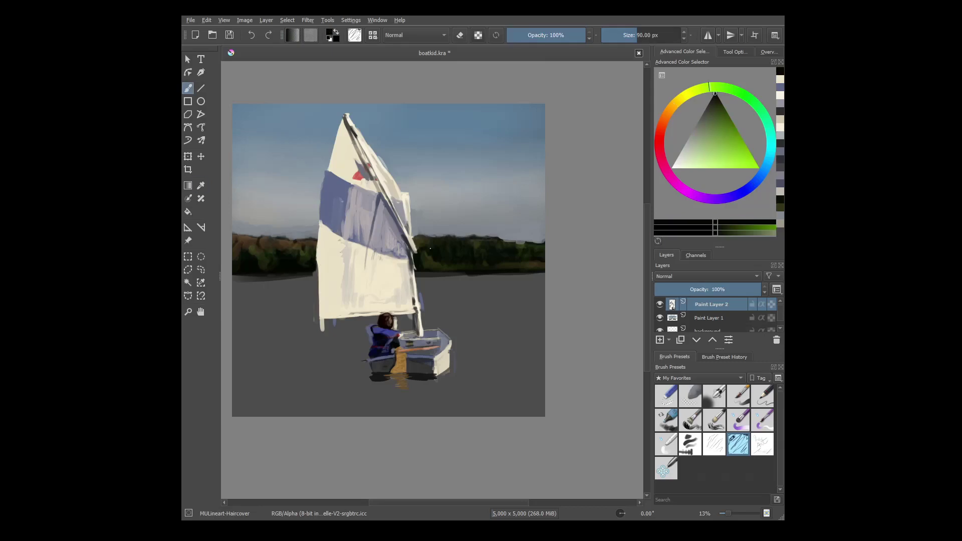
left_click(714, 228)
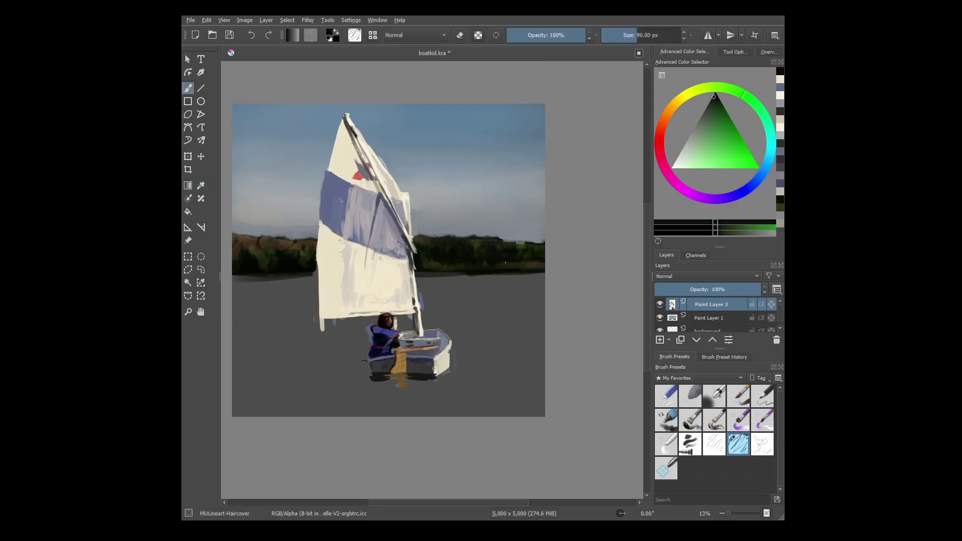
left_click(705, 227)
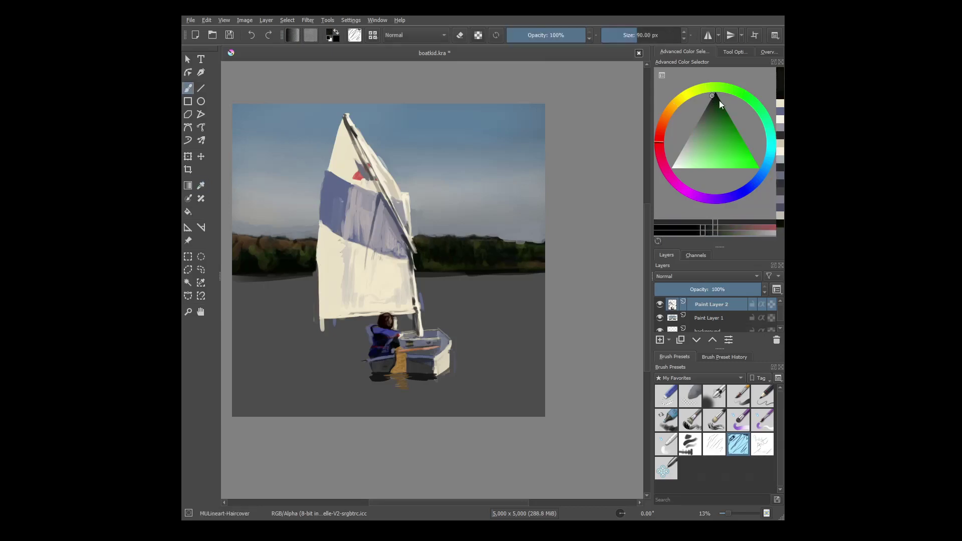
left_click(528, 265, "ctrl")
left_click_drag(312, 277, 289, 277)
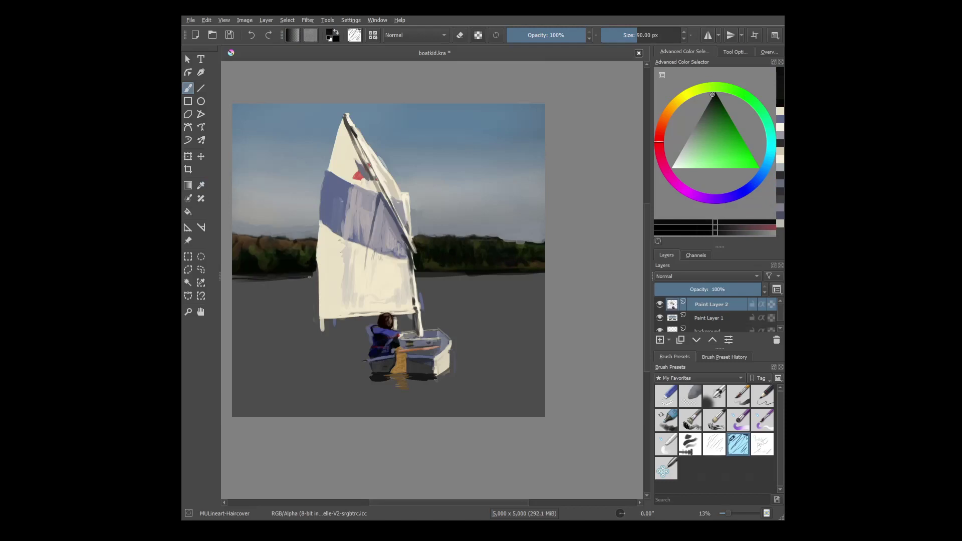
left_click_drag(415, 274, 544, 275)
left_click_drag(289, 278, 233, 280)
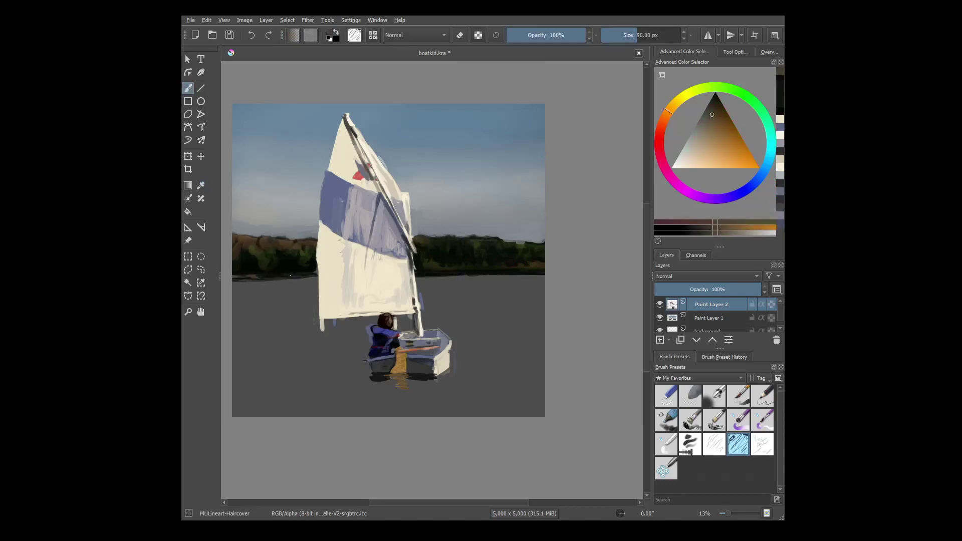
Texture the tree line with olive-green, brown and dark foliage strokes, and save the painting
left_click(251, 277, "ctrl")
left_click(257, 246, "ctrl")
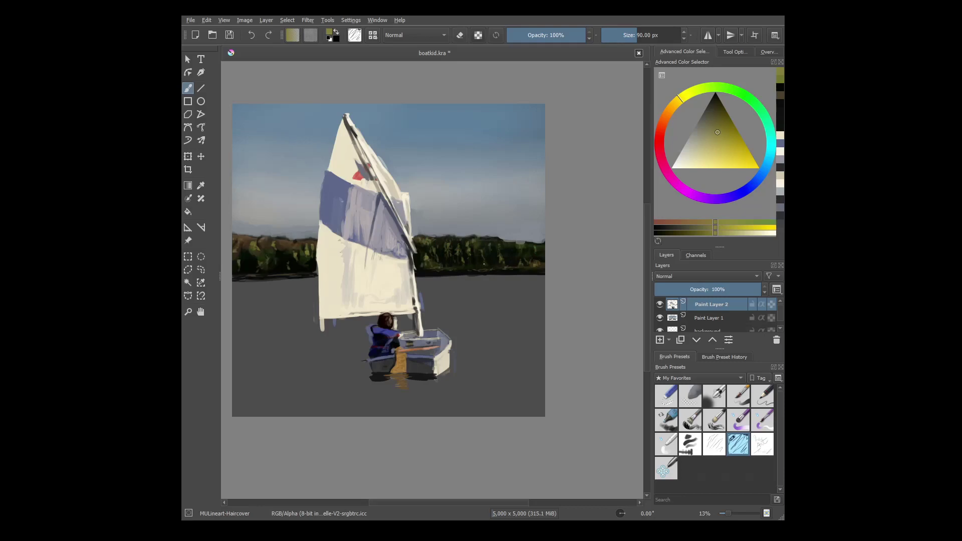
left_click(453, 245, "ctrl")
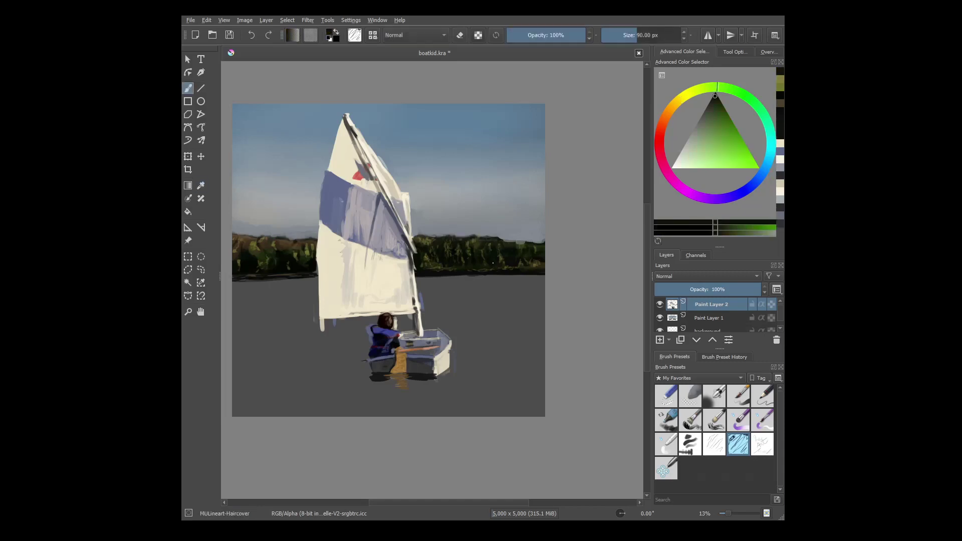
left_click(489, 254, "ctrl")
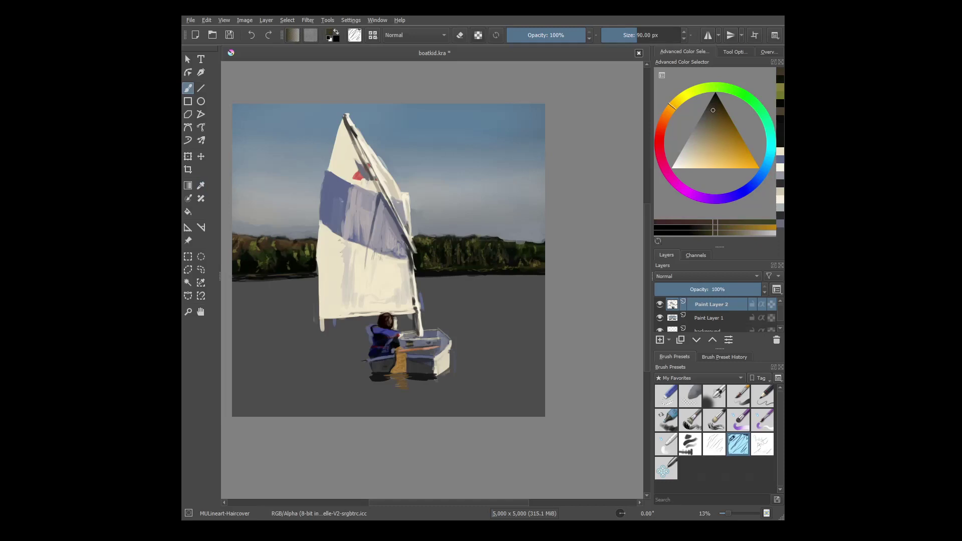
key("ctrl+s")
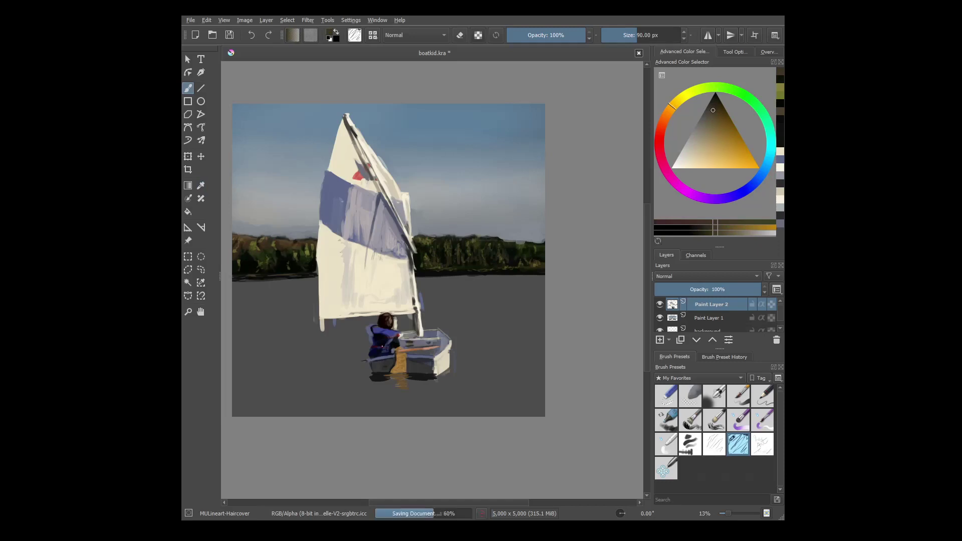
Paint a light-blue band of water just below the dark shoreline on both sides of the sail, using a 300 px brush
left_click(761, 174)
left_click(708, 152)
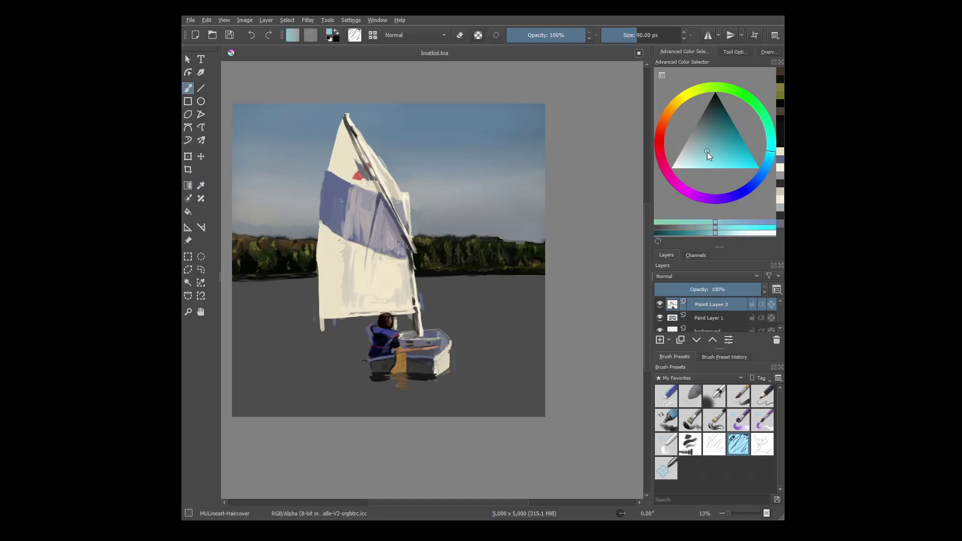
mouse_move(307, 285)
left_mouse_down()
mouse_move(236, 285)
mouse_move(321, 283)
left_mouse_up()
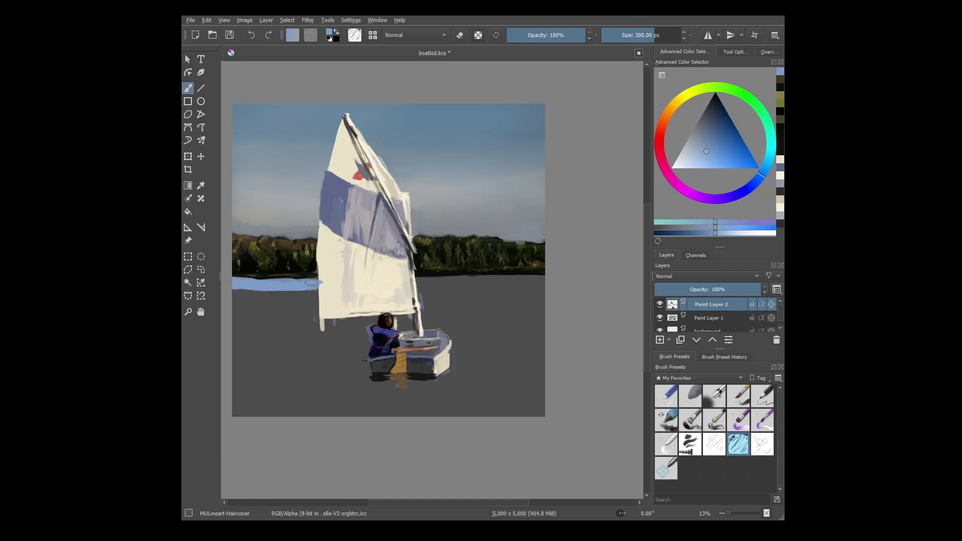
left_click_drag(416, 282, 544, 280)
Paint long light-blue ripples across the foreground water and beside the boat's stern
left_click_drag(234, 393, 494, 395)
left_click_drag(545, 379, 489, 380)
left_click_drag(443, 387, 369, 387)
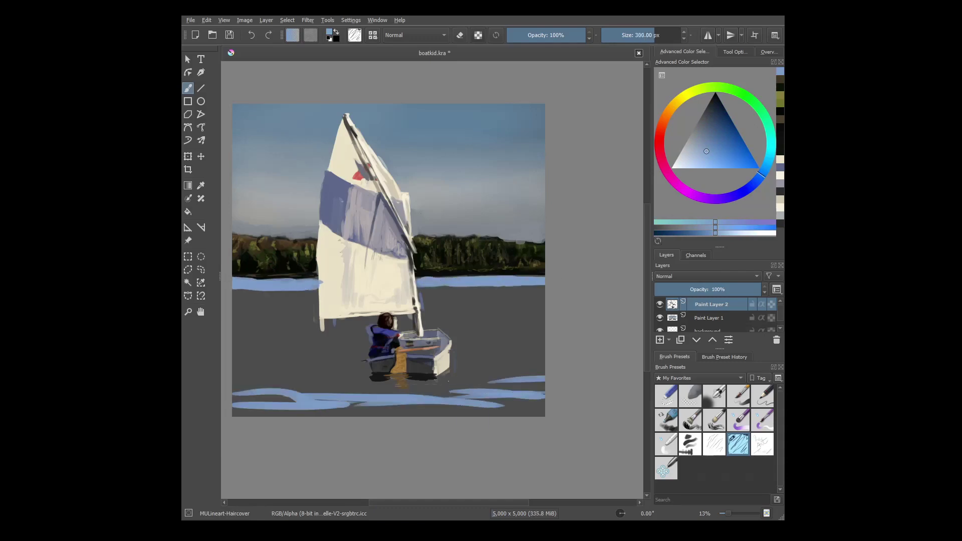
left_click_drag(545, 371, 479, 372)
mouse_move(353, 375)
left_mouse_down()
mouse_move(233, 374)
mouse_move(349, 359)
left_mouse_up()
Scatter thinner light-blue ripples over the middle-distance water on both sides of the boat
left_click_drag(233, 347, 316, 347)
left_click_drag(255, 325, 315, 325)
left_click_drag(308, 344, 367, 344)
left_click_drag(436, 297, 523, 299)
left_click_drag(454, 308, 509, 316)
left_click_drag(481, 322, 546, 330)
mouse_move(461, 341)
left_mouse_down()
mouse_move(545, 346)
mouse_move(536, 354)
left_mouse_up()
left_click_drag(503, 359, 545, 361)
left_click_drag(509, 302, 545, 306)
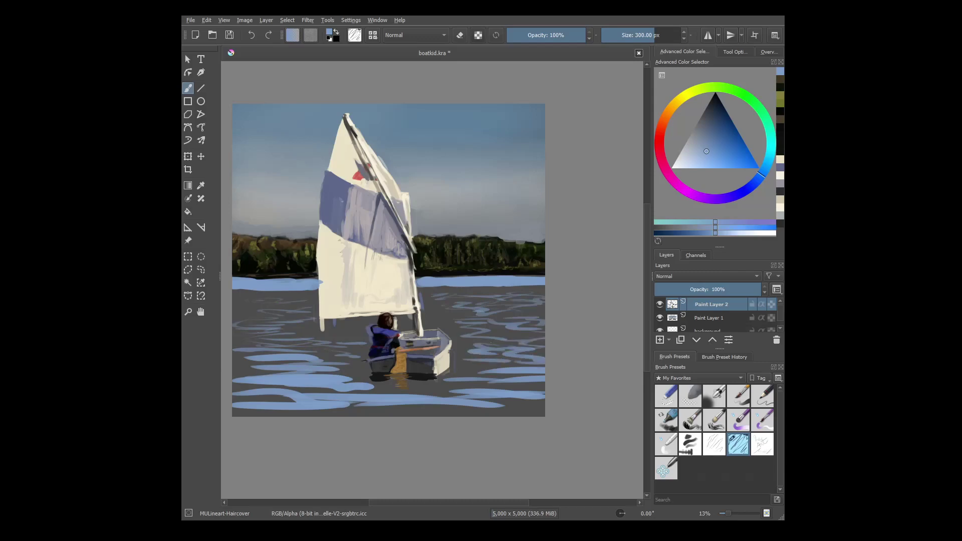
Paint cream reflections of the sail in the water beneath the hull
left_click(695, 155)
mouse_move(371, 385)
left_mouse_down()
mouse_move(396, 386)
mouse_move(386, 416)
left_mouse_up()
mouse_move(409, 385)
left_mouse_down()
mouse_move(434, 386)
mouse_move(431, 415)
left_mouse_up()
left_click_drag(440, 374, 453, 416)
left_click_drag(370, 383, 394, 404)
mouse_move(370, 403)
left_mouse_down()
mouse_move(395, 417)
mouse_move(426, 405)
left_mouse_up()
Break up the sail's reflection with near-black and cream ripples, using an 84 px brush
key("d")
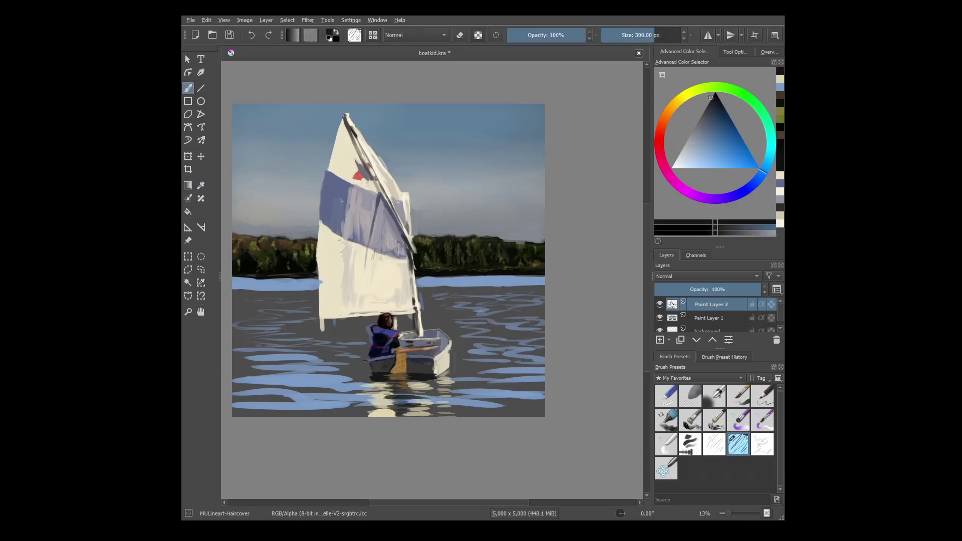
key("bracketleft")
key("bracketleft")
key("bracketleft")
key("bracketleft")
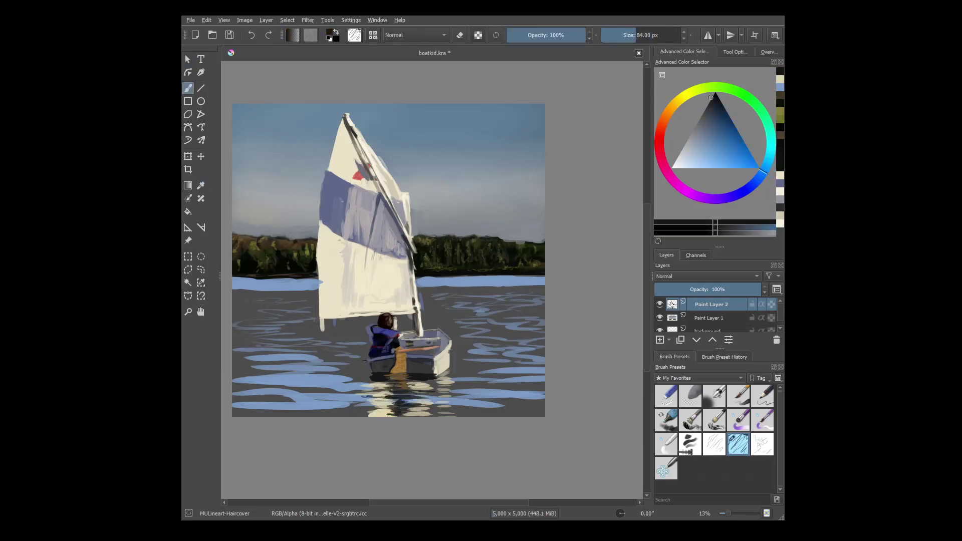
left_click_drag(406, 383, 464, 380)
left_click(396, 401, "ctrl")
left_click_drag(351, 382, 421, 399)
left_click(411, 396, "ctrl")
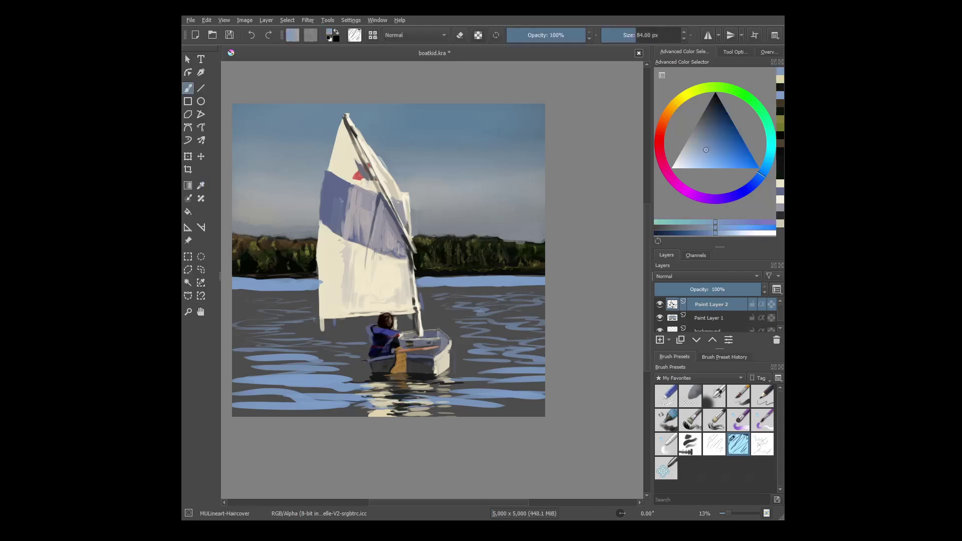
Lay grey-blue ripples across the foreground and the water to the right of the boat, using a 154 px brush
left_click(694, 141)
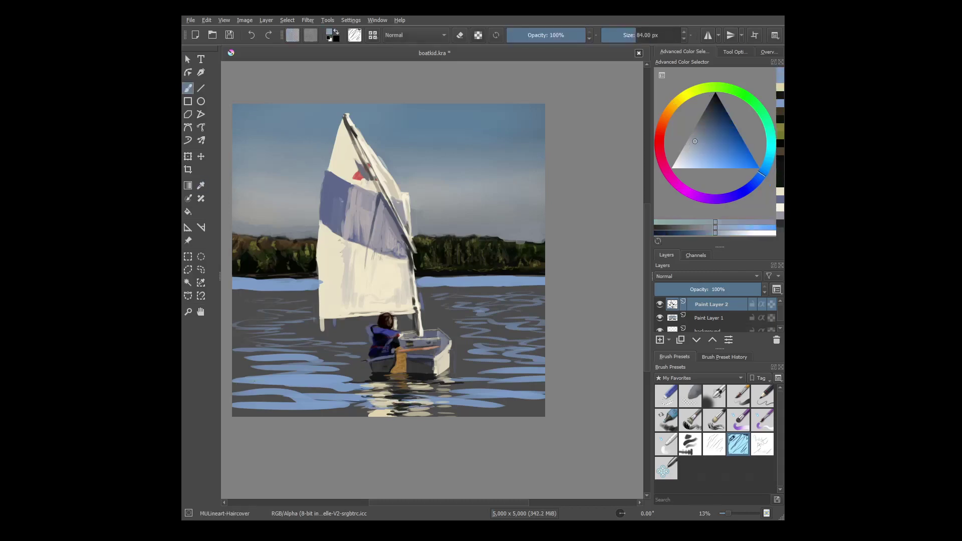
key("bracketright")
key("bracketright")
left_click_drag(265, 389, 349, 389)
left_click_drag(236, 398, 503, 411)
mouse_move(458, 386)
left_mouse_down()
mouse_move(544, 389)
mouse_move(544, 372)
left_mouse_up()
mouse_move(457, 365)
left_mouse_down()
mouse_move(544, 363)
mouse_move(543, 345)
left_mouse_up()
left_click_drag(447, 337, 544, 334)
mouse_move(426, 307)
left_mouse_down()
mouse_move(544, 324)
mouse_move(544, 288)
left_mouse_up()
mouse_move(429, 316)
left_mouse_down()
mouse_move(544, 306)
mouse_move(544, 321)
left_mouse_up()
Extend the grey-blue ripples over the water to the left of the boat and below the sail
left_click_drag(233, 301, 296, 298)
left_click_drag(239, 324, 310, 316)
left_click_drag(233, 335, 332, 344)
left_click_drag(232, 363, 298, 373)
mouse_move(293, 333)
left_mouse_down()
mouse_move(351, 332)
mouse_move(353, 349)
left_mouse_up()
left_click_drag(346, 376, 376, 377)
Fill gaps in the foreground water with dark-blue and medium-blue ripples on both sides of the reflection
left_click(719, 113)
left_click_drag(245, 414, 377, 410)
left_click(719, 121)
mouse_move(231, 399)
left_mouse_down()
mouse_move(305, 393)
mouse_move(323, 412)
left_mouse_up()
left_click(717, 136)
left_click_drag(233, 379, 297, 380)
left_click_drag(247, 374, 344, 382)
left_click_drag(281, 388, 359, 397)
left_click_drag(341, 405, 460, 411)
left_click_drag(428, 383, 544, 408)
left_click_drag(481, 383, 544, 384)
mouse_move(466, 379)
left_mouse_down()
mouse_move(546, 379)
mouse_move(511, 366)
mouse_move(545, 366)
left_mouse_up()
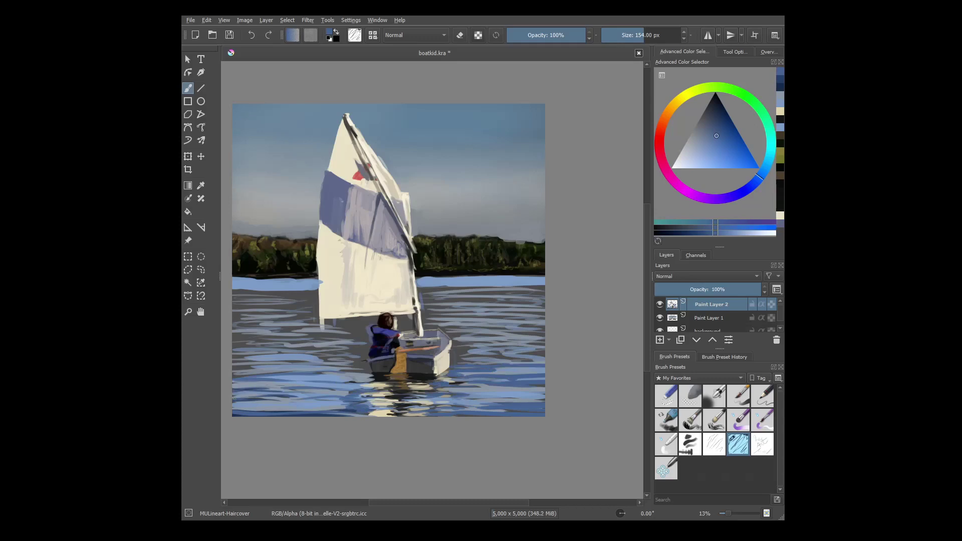
Paint medium-blue strokes behind the figure and over the distant water on both sides of the sail
mouse_move(231, 371)
left_mouse_down()
mouse_move(374, 369)
mouse_move(369, 351)
left_mouse_up()
mouse_move(338, 338)
left_mouse_down()
mouse_move(369, 336)
mouse_move(380, 323)
left_mouse_up()
left_click_drag(233, 293, 316, 304)
left_click_drag(290, 310, 321, 308)
mouse_move(412, 290)
left_mouse_down()
mouse_move(492, 304)
mouse_move(513, 290)
left_mouse_up()
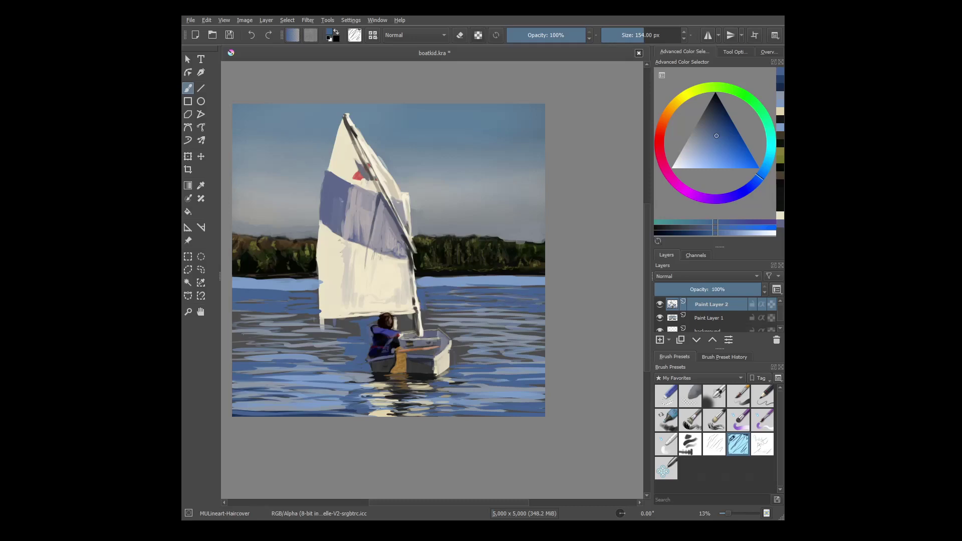
Cover remaining gaps in the mid and distant water with muted grey-blue strokes
left_click(697, 136)
left_click_drag(235, 318, 283, 323)
left_click_drag(276, 337, 364, 328)
left_click_drag(331, 368, 371, 368)
left_click_drag(279, 320, 313, 320)
left_click_drag(233, 340, 266, 340)
mouse_move(233, 349)
left_mouse_down()
mouse_move(261, 349)
mouse_move(276, 366)
left_mouse_up()
left_click_drag(457, 347, 545, 313)
left_click_drag(477, 302, 505, 293)
mouse_move(521, 291)
left_mouse_down()
mouse_move(539, 293)
mouse_move(529, 292)
left_mouse_up()
Sample the dark blue from the foreground and add dark ripples to the distant water on both sides of the sail
key("p")
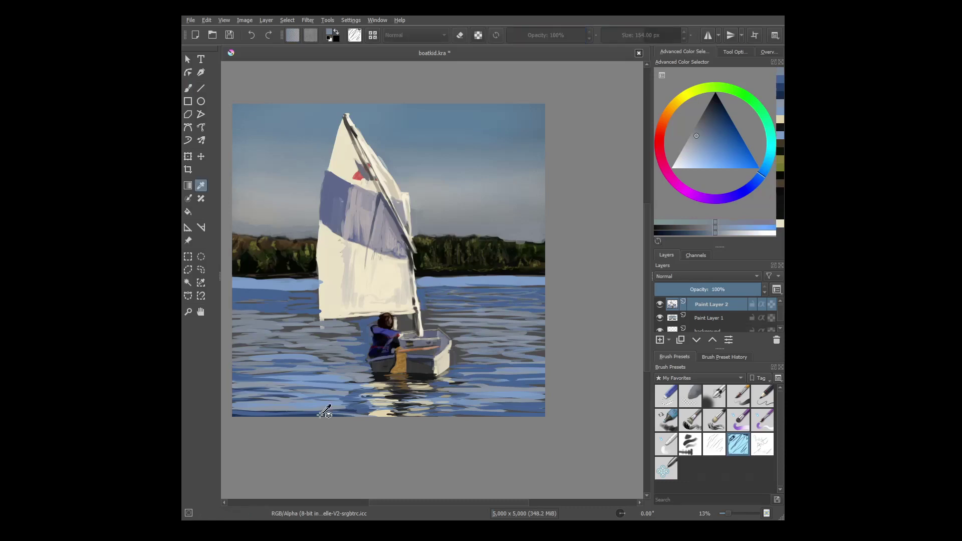
left_click(325, 411)
key("b")
left_click_drag(233, 289, 277, 290)
left_click_drag(236, 308, 278, 308)
left_click_drag(426, 303, 459, 303)
left_click_drag(457, 299, 490, 295)
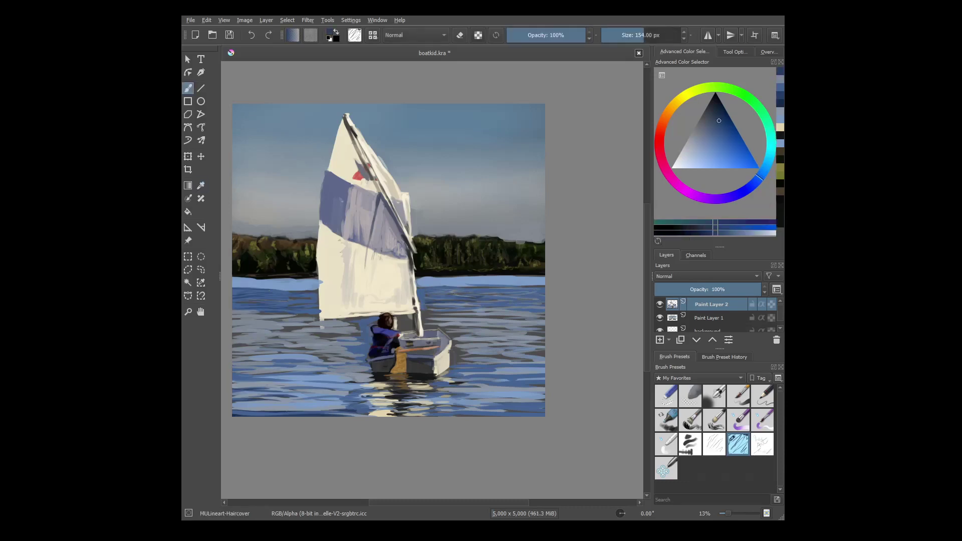
left_click_drag(425, 293, 512, 293)
left_click_drag(493, 304, 535, 290)
left_click_drag(449, 286, 477, 286)
left_click_drag(450, 279, 546, 280)
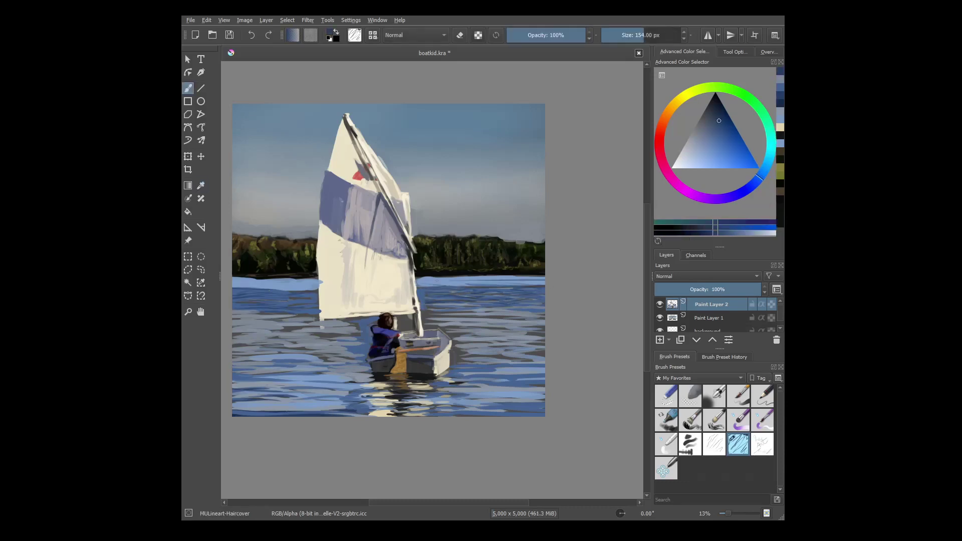
mouse_move(241, 287)
left_mouse_down()
mouse_move(311, 287)
mouse_move(320, 307)
left_mouse_up()
Fill the bare patches in the water left of the boat and below the sail with blue ripples, and save the painting
scroll(434, 278, "up", 5)
scroll(419, 290, "down", 5)
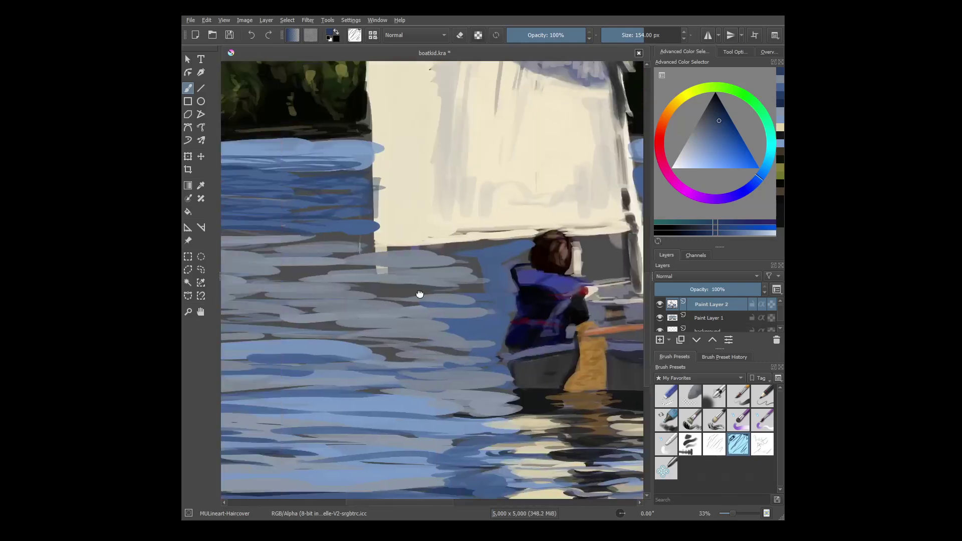
left_click(359, 280, "ctrl")
left_click_drag(384, 288, 299, 299)
left_click_drag(299, 311, 423, 321)
left_click_drag(367, 296, 439, 295)
mouse_move(299, 271)
left_mouse_down()
mouse_move(387, 276)
mouse_move(332, 258)
left_mouse_up()
mouse_move(320, 253)
left_mouse_down()
mouse_move(383, 259)
mouse_move(334, 252)
left_mouse_up()
left_click_drag(490, 260, 510, 257)
key("ctrl+s")
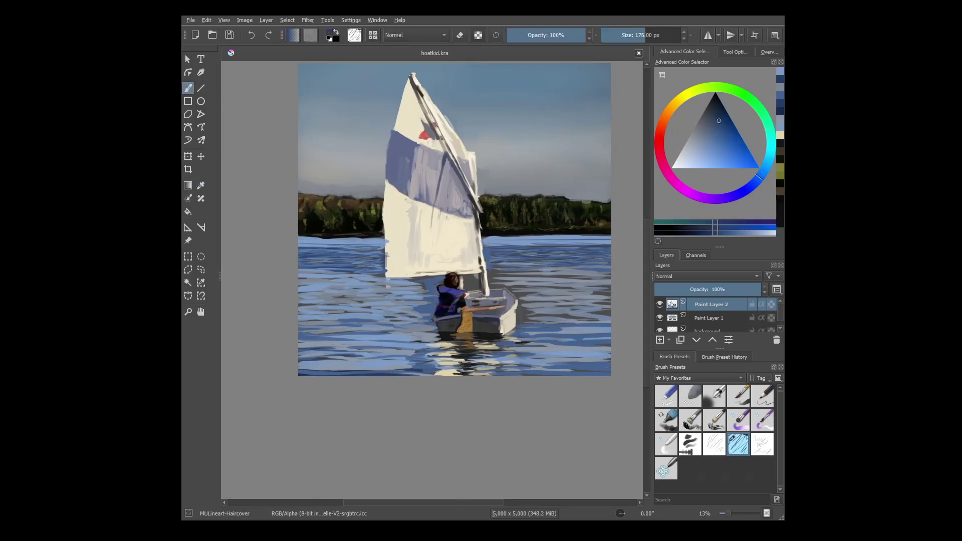
Deepen the water left of the boat with dark-blue ripples from the foreground up to the sail, using a 176 px brush
mouse_move(370, 306)
left_mouse_down()
mouse_move(299, 311)
mouse_move(389, 290)
left_mouse_up()
left_click_drag(376, 313, 409, 316)
left_click_drag(300, 318, 415, 325)
left_click_drag(353, 342, 416, 339)
left_click_drag(312, 349, 392, 356)
left_click_drag(402, 362, 298, 363)
left_click_drag(354, 341, 299, 341)
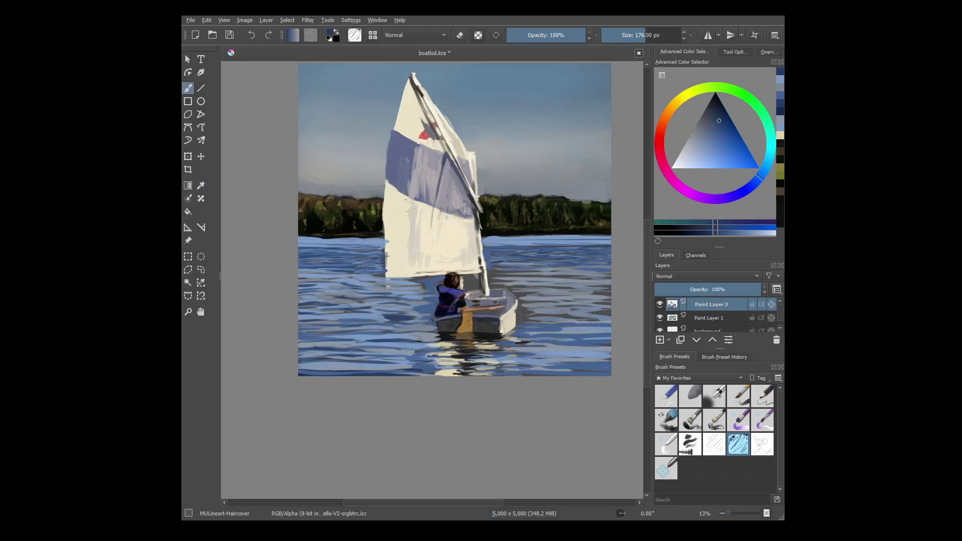
left_click_drag(370, 302, 421, 302)
mouse_move(352, 291)
left_mouse_down()
mouse_move(433, 283)
mouse_move(414, 280)
left_mouse_up()
left_click_drag(351, 273, 298, 273)
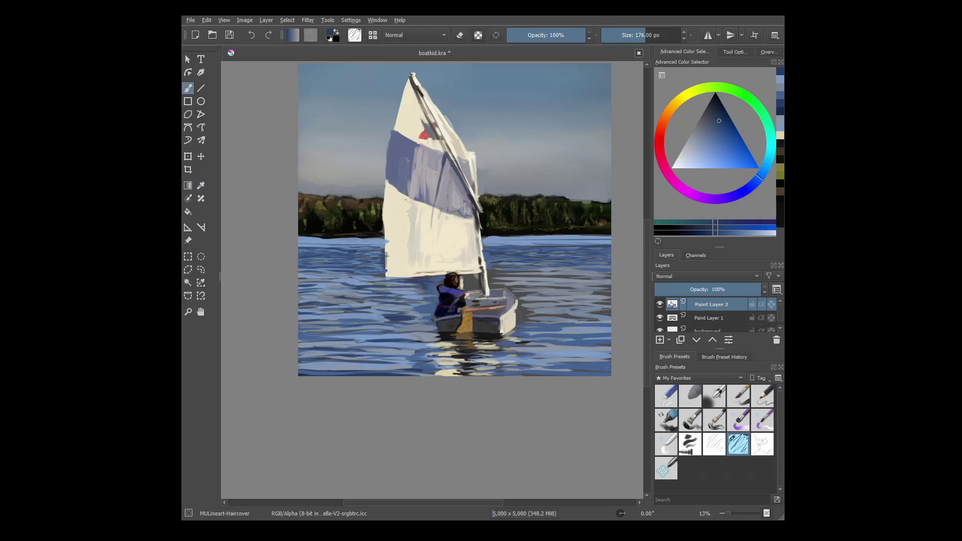
Paint dark-blue ripples over the water right of the boat and around the mast base and hull
left_click_drag(605, 246, 582, 246)
left_click_drag(611, 238, 581, 238)
mouse_move(459, 286)
left_mouse_down()
mouse_move(478, 278)
mouse_move(474, 288)
left_mouse_up()
left_click_drag(457, 289, 585, 274)
left_click_drag(531, 289, 593, 288)
left_click_drag(577, 280, 611, 280)
left_click_drag(510, 291, 537, 312)
left_click_drag(517, 321, 612, 313)
mouse_move(528, 302)
left_mouse_down()
mouse_move(612, 301)
mouse_move(612, 284)
left_mouse_up()
left_click_drag(525, 369, 585, 369)
mouse_move(592, 361)
left_mouse_down()
mouse_move(526, 360)
mouse_move(612, 334)
left_mouse_up()
left_click_drag(602, 343, 532, 344)
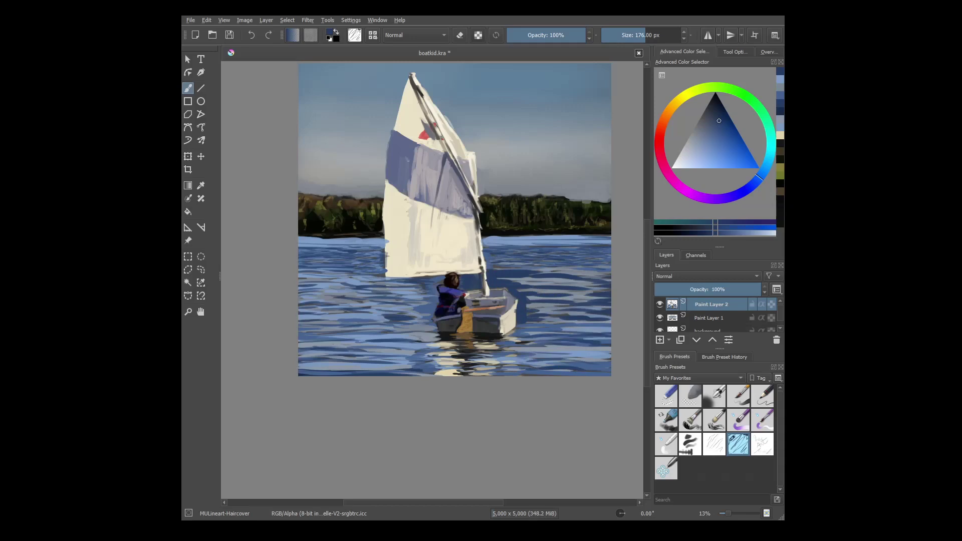
mouse_move(487, 274)
left_mouse_down()
mouse_move(538, 273)
mouse_move(531, 308)
mouse_move(547, 310)
left_mouse_up()
mouse_move(534, 296)
left_mouse_down()
mouse_move(570, 301)
mouse_move(579, 287)
left_mouse_up()
left_click_drag(577, 278, 603, 277)
Add light-blue ripples to the dark water right of the mast and save the painting
left_click(468, 282, "ctrl")
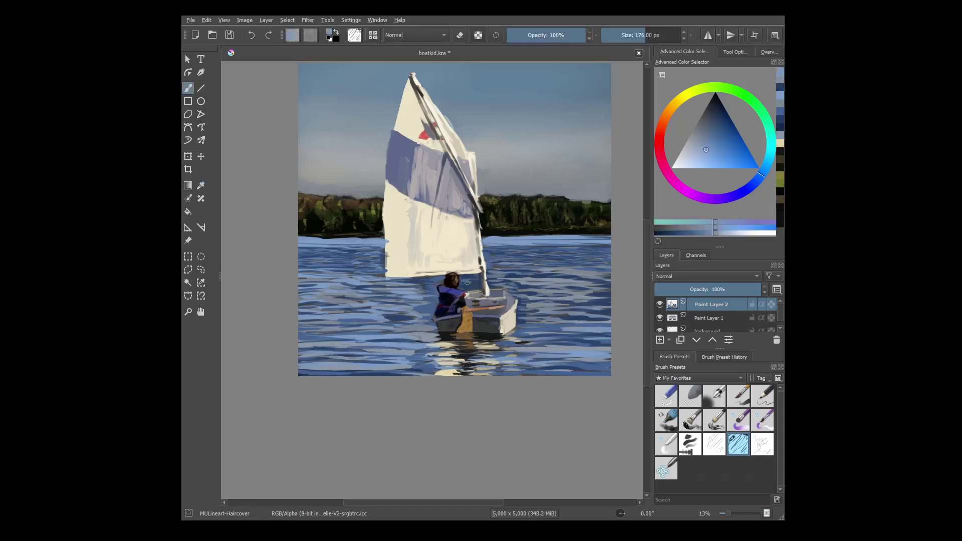
mouse_move(522, 281)
left_mouse_down()
mouse_move(575, 287)
mouse_move(564, 295)
left_mouse_up()
left_click_drag(531, 303, 558, 302)
left_click_drag(578, 299, 609, 298)
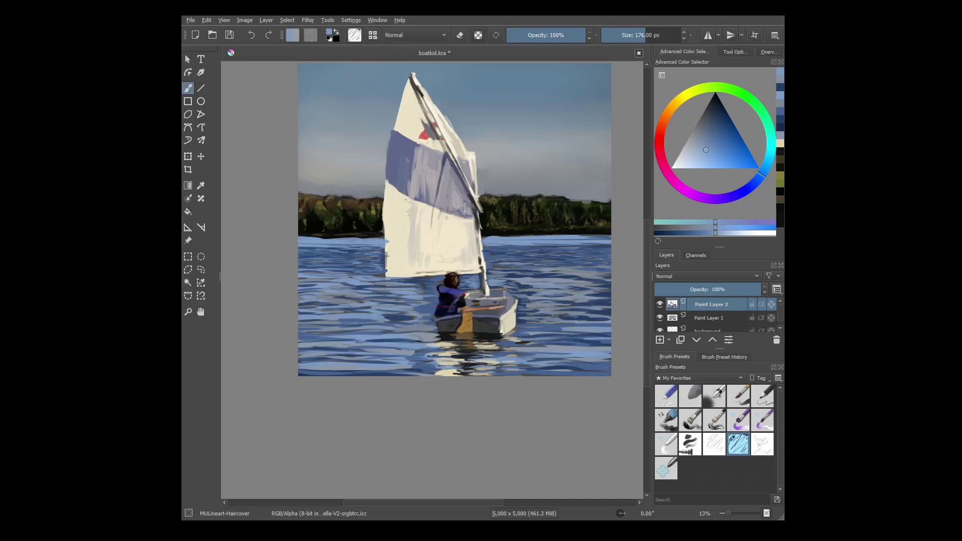
left_click_drag(453, 265, 419, 302)
key("d")
key("ctrl+s")
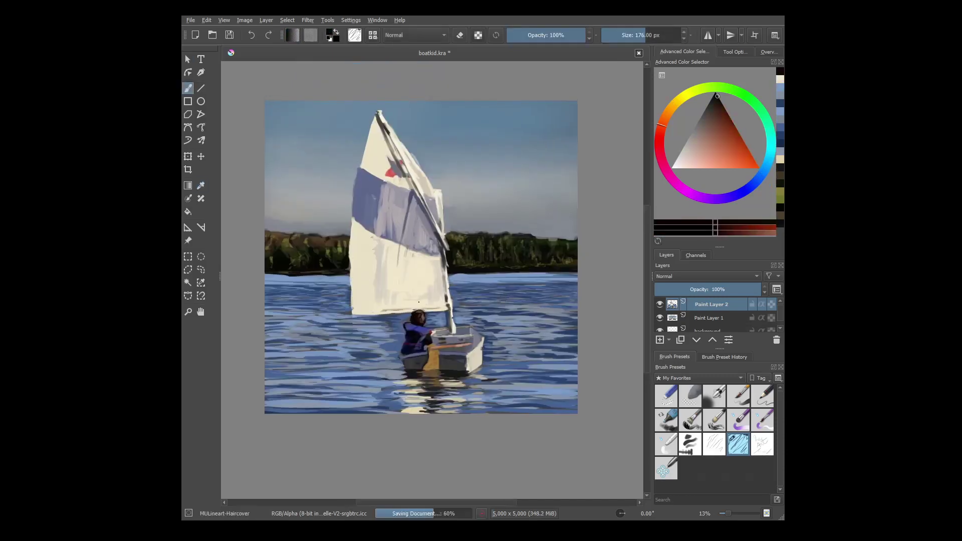
Widen the sail's reflection on both sides with strokes in cream sampled from the sail
left_click(419, 302, "ctrl")
left_click_drag(376, 388, 416, 389)
left_click_drag(377, 403, 408, 410)
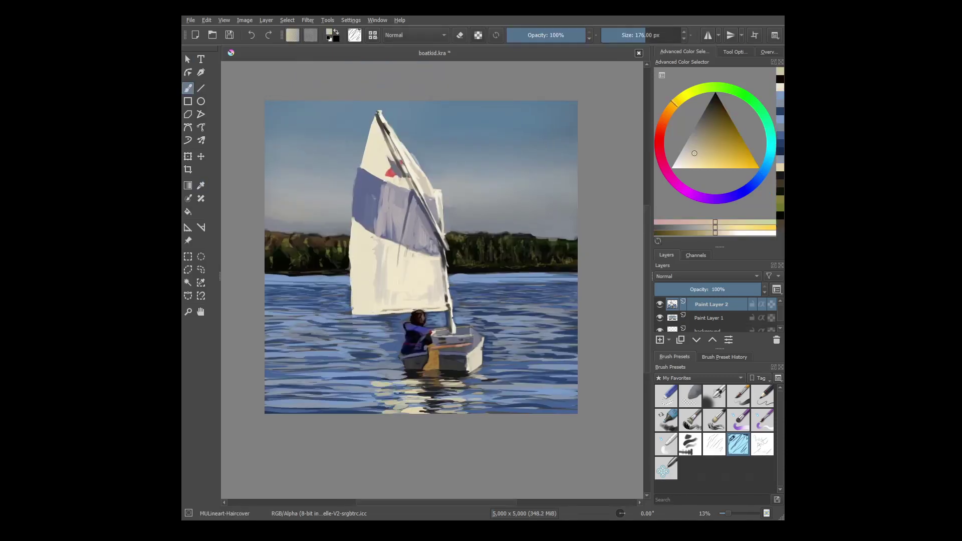
left_click_drag(470, 379, 485, 379)
left_click_drag(474, 410, 491, 412)
Refine the dark shoreline edge and the treetops right of the sail, reduce the brush to 59 px, and save the painting
key("d")
left_click_drag(281, 277, 349, 276)
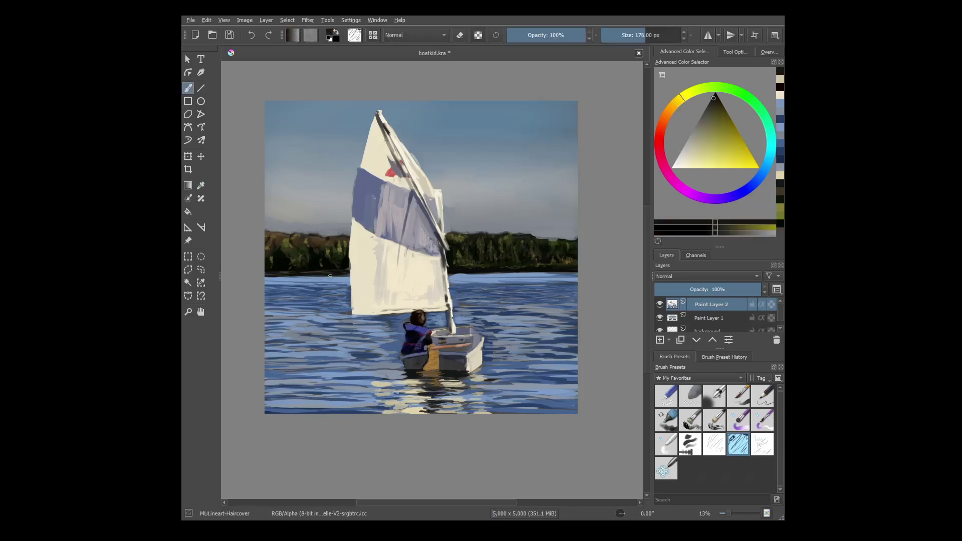
left_click_drag(448, 274, 469, 273)
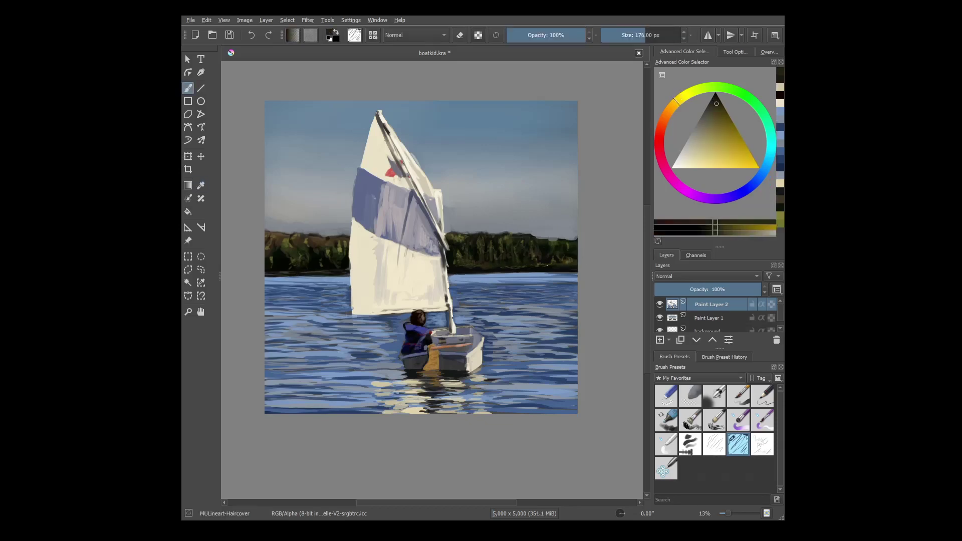
left_click(471, 240, "ctrl")
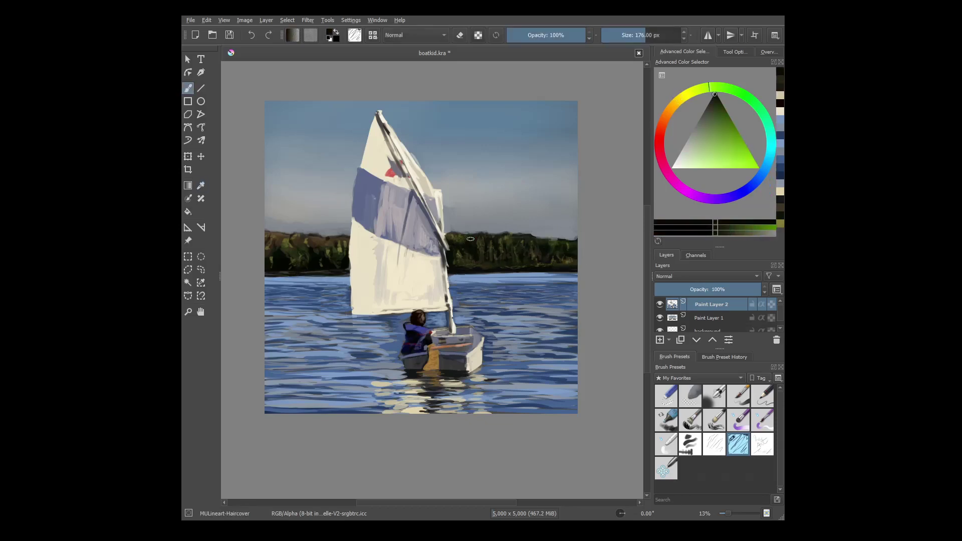
left_click(478, 233, "ctrl")
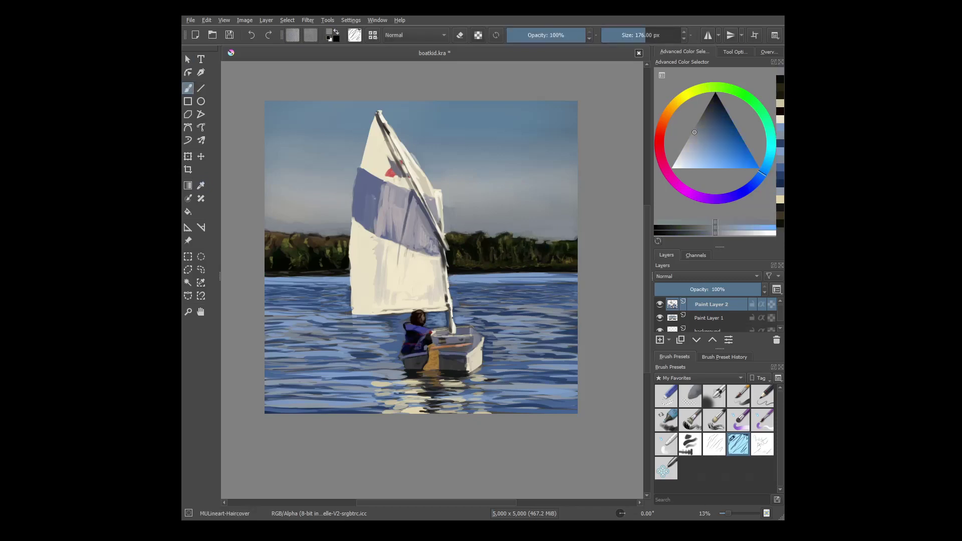
key("bracketleft")
key("bracketleft")
key("bracketleft")
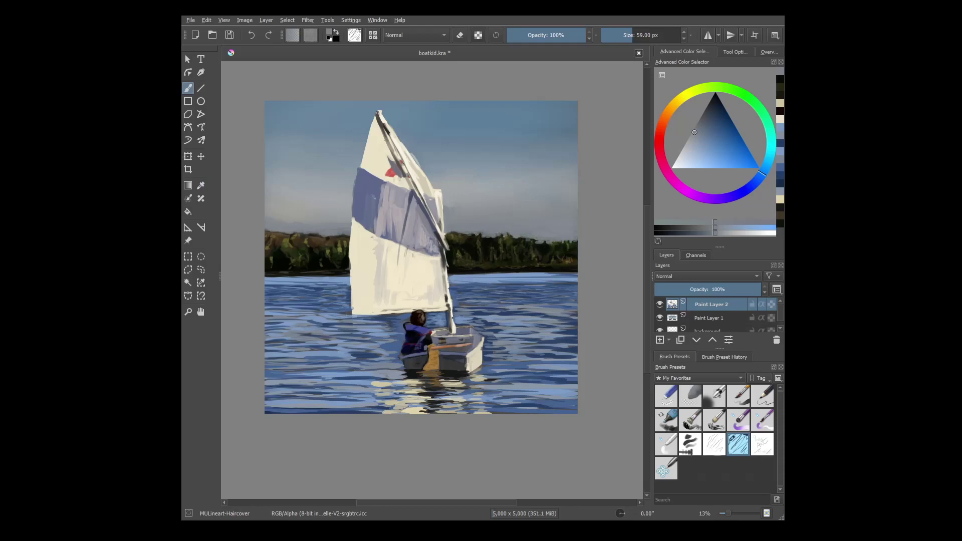
key("ctrl+s")
Paint small dark and light fittings on the boat's brown rudder with sampled colours, and reduce the brush to 5 px
left_click(427, 359, "ctrl")
scroll(445, 375, "up", 3)
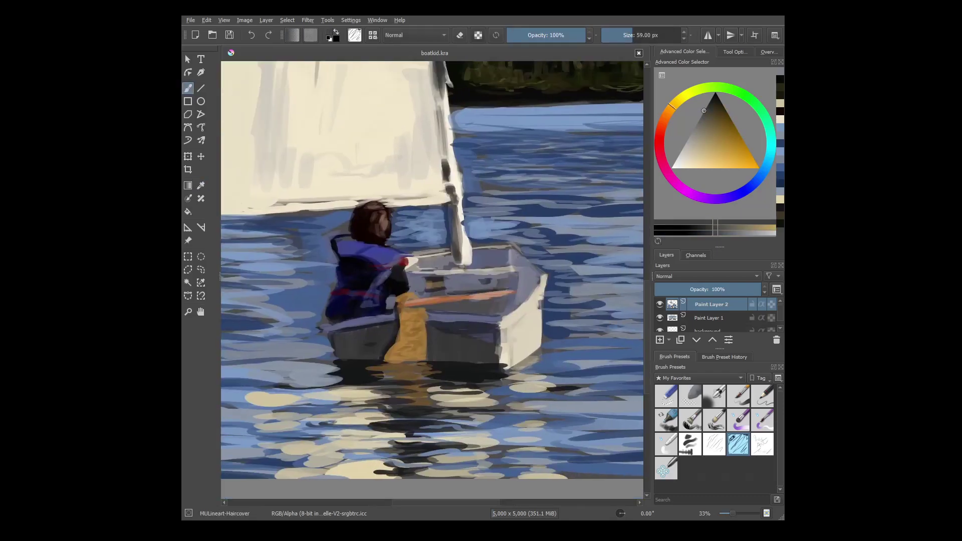
left_click(417, 352, "ctrl")
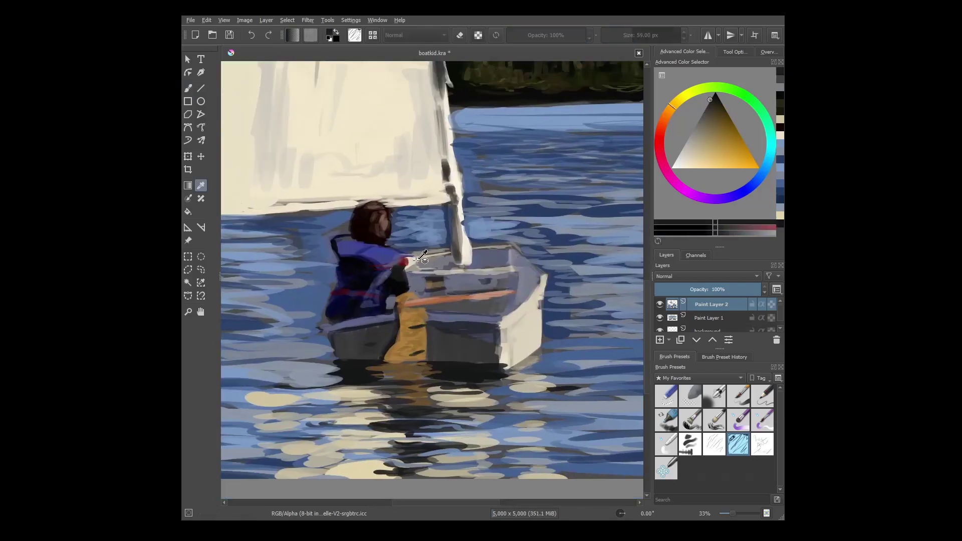
left_click(411, 327, "ctrl")
left_click(425, 350, "ctrl")
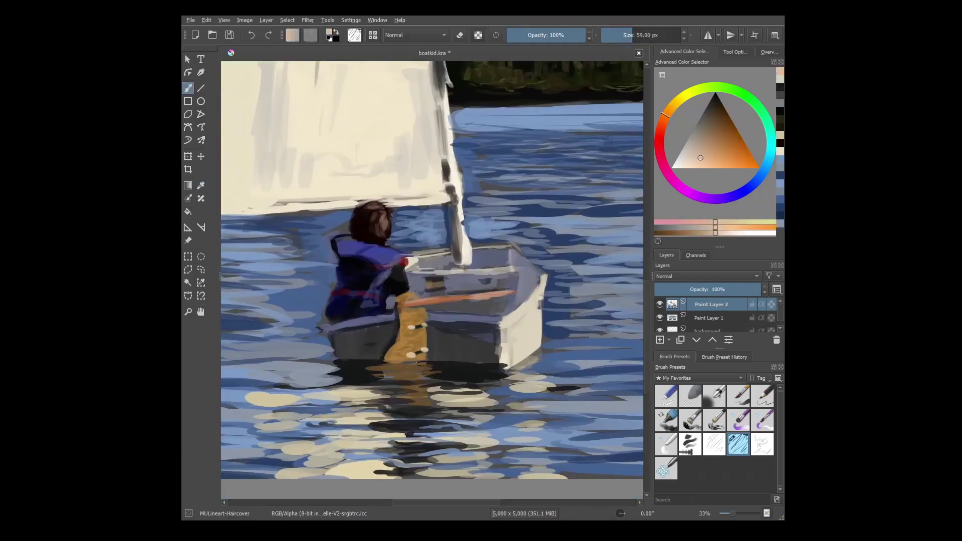
left_click(425, 326, "ctrl")
left_click(411, 355, "ctrl")
left_click(412, 327, "ctrl")
key("bracketleft")
key("bracketleft")
key("bracketleft")
key("bracketleft")
key("bracketleft")
key("bracketleft")
key("bracketleft")
key("bracketleft")
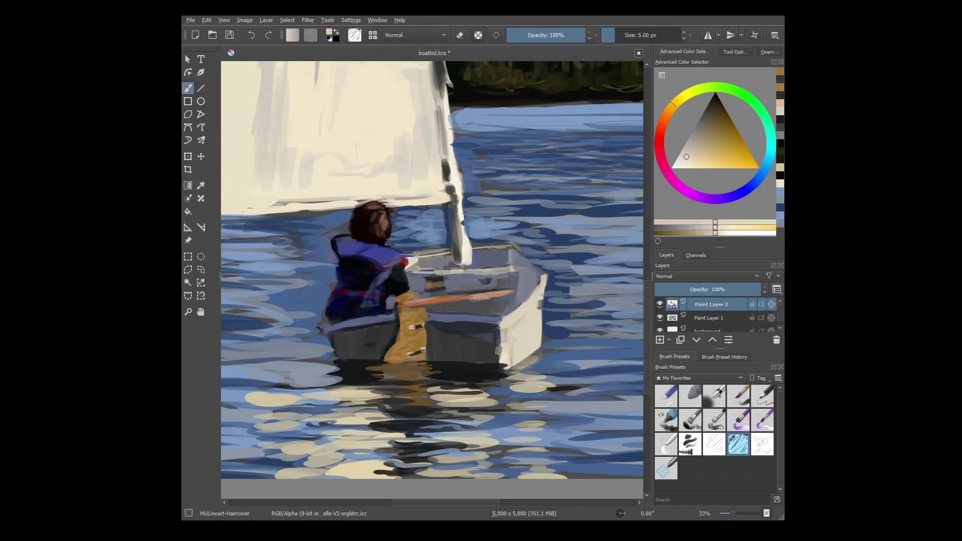
Blend the sail's lower panel with broad strokes in cream tones sampled from the sail, enlarging the brush to 246 px
key("minus")
key("minus")
key("minus")
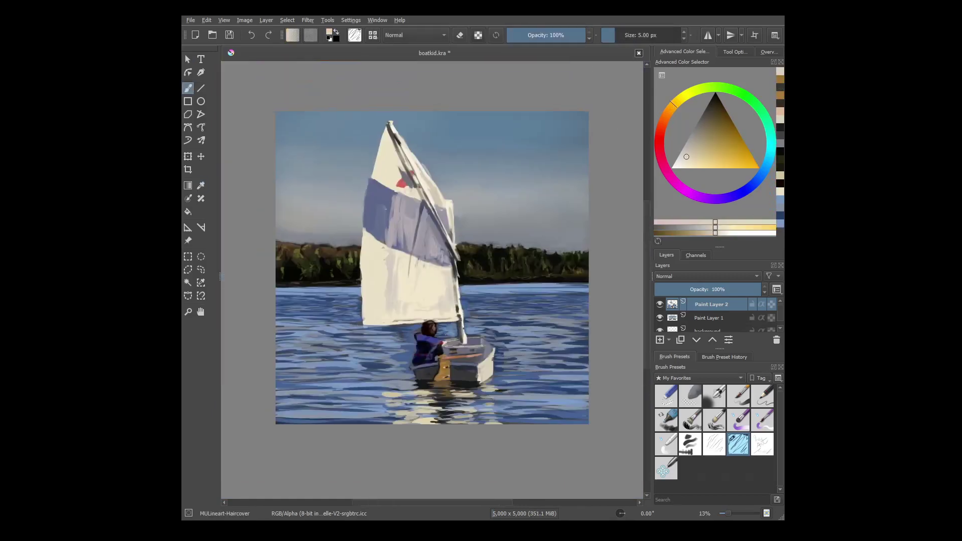
key("bracketright")
key("bracketright")
key("bracketright")
key("bracketright")
key("bracketright")
key("bracketright")
key("bracketright")
key("bracketright")
key("bracketright")
key("bracketright")
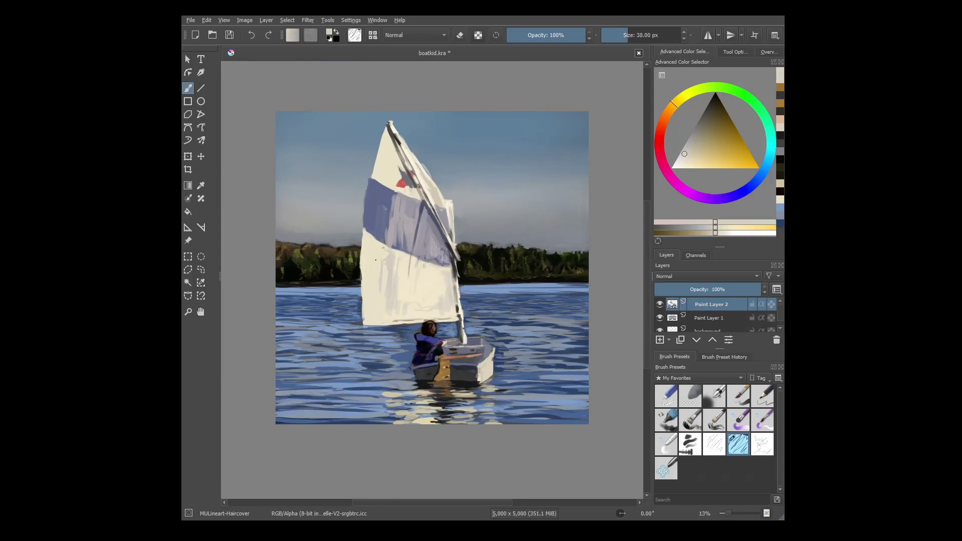
mouse_move(381, 261)
left_mouse_down()
mouse_move(395, 301)
mouse_move(421, 281)
mouse_move(406, 276)
mouse_move(429, 298)
mouse_move(436, 273)
mouse_move(390, 261)
mouse_move(392, 284)
left_mouse_up()
left_click(406, 276, "ctrl")
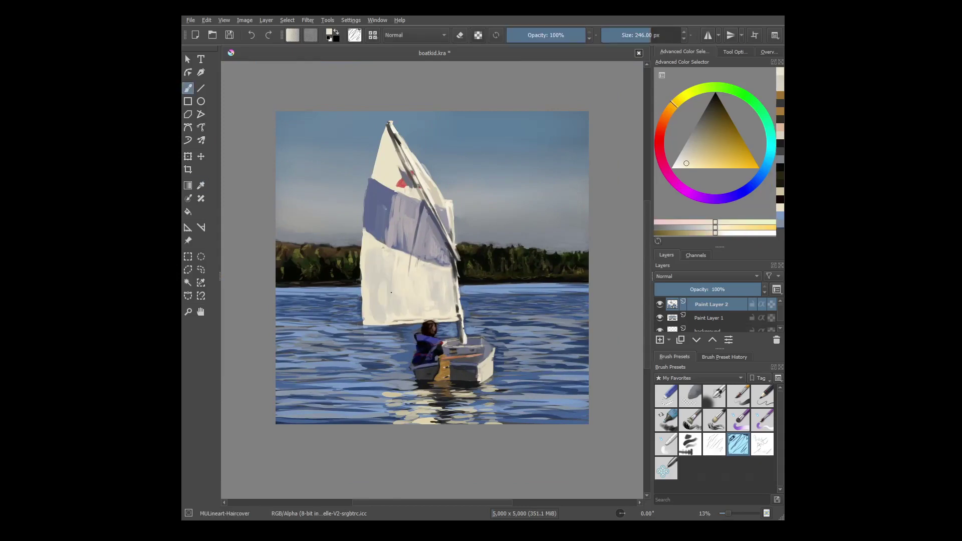
Sign the painting in small near-black lettering on the water in its lower-right corner, using a brush of 9.29 px
key("plus")
key("plus")
key("plus")
left_click_drag(501, 401, 245, 135)
left_click(724, 100)
left_click(618, 36)
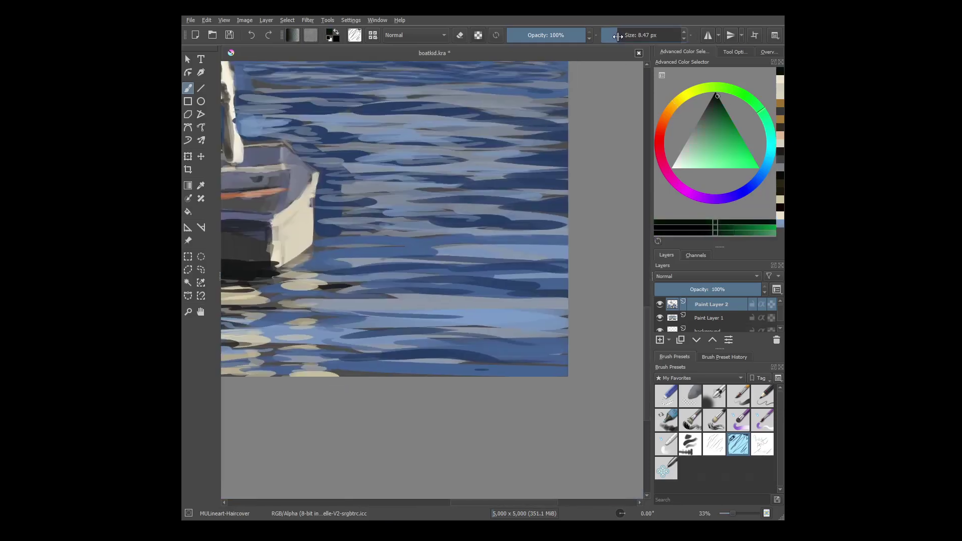
left_click_drag(618, 36, 620, 36)
left_click_drag(484, 361, 497, 368)
key("minus")
key("minus")
key("minus")
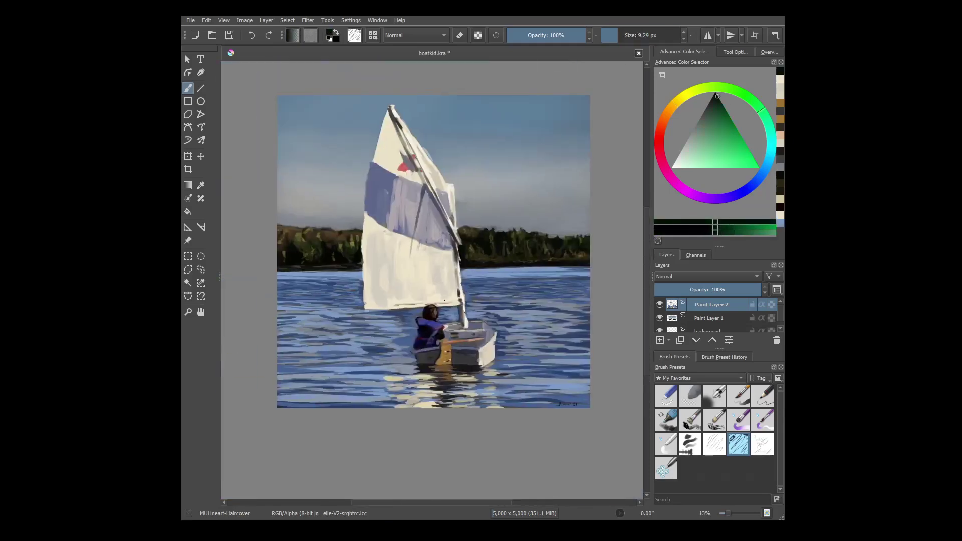
Touch up the treeline and water's edge right of the sail with dark green and blue tones, enlarging the brush to 126 px
left_click(471, 248, "ctrl")
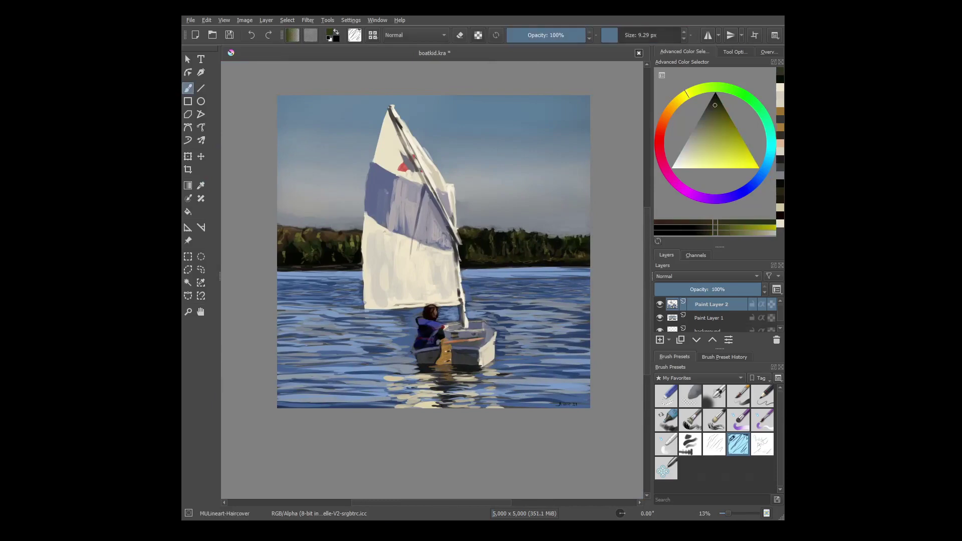
key("bracketright")
key("bracketright")
key("bracketright")
key("bracketright")
key("bracketright")
left_click(456, 143, "ctrl")
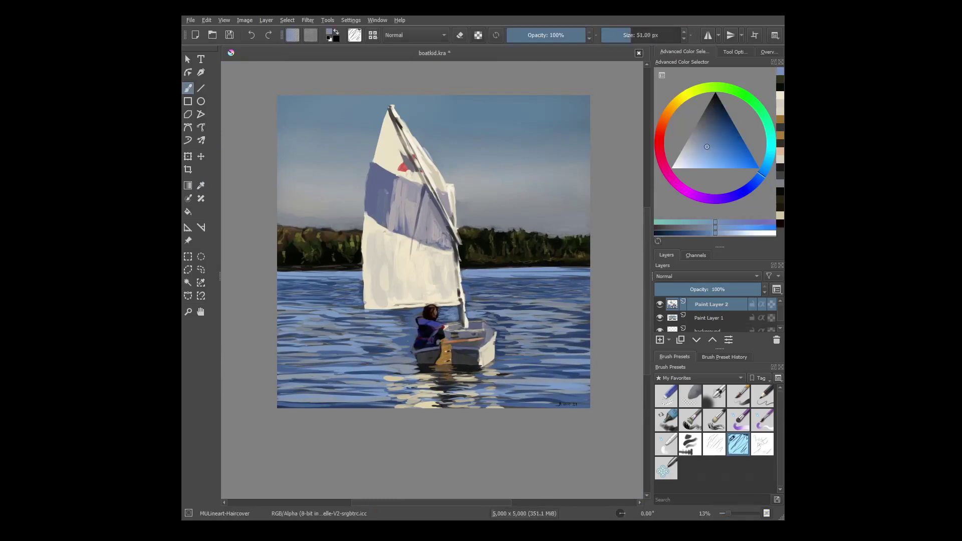
key("bracketright")
key("bracketright")
key("bracketright")
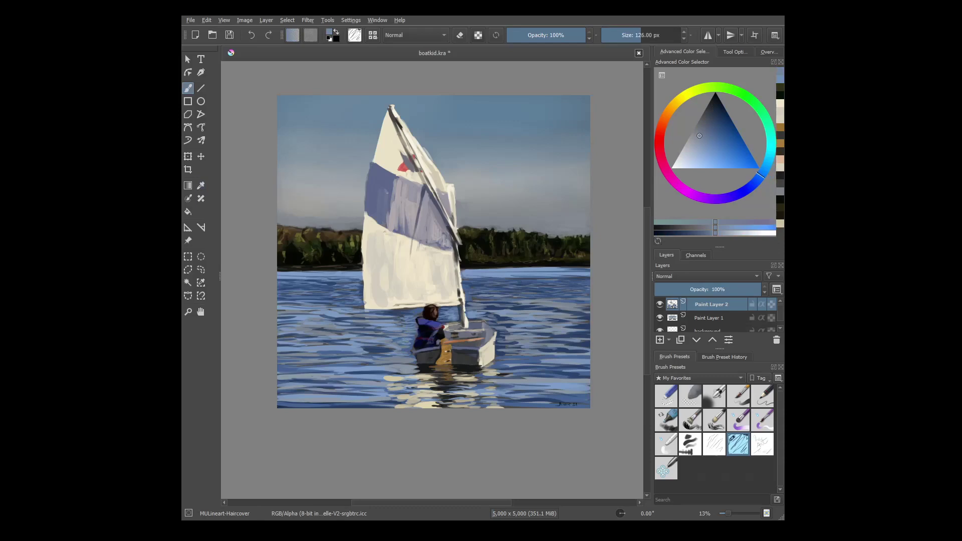
key("k")
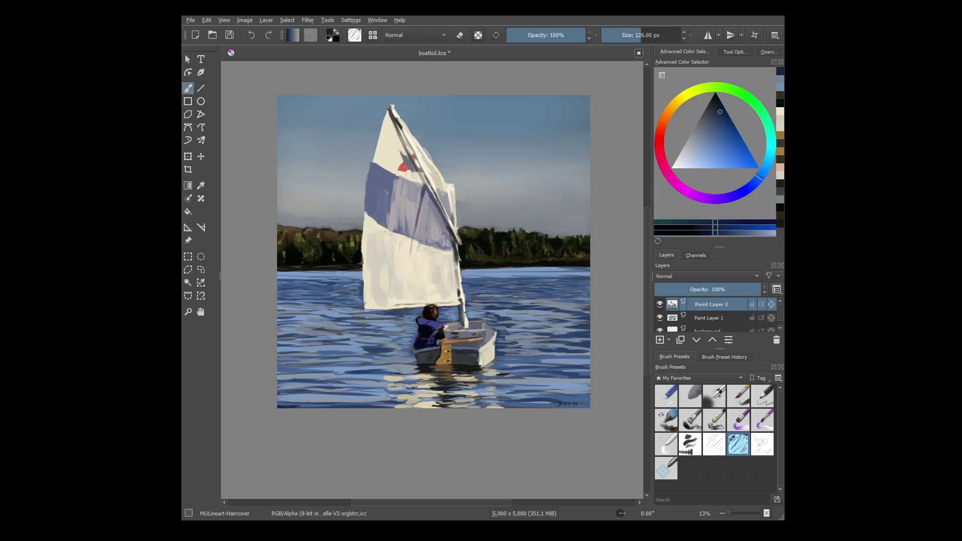